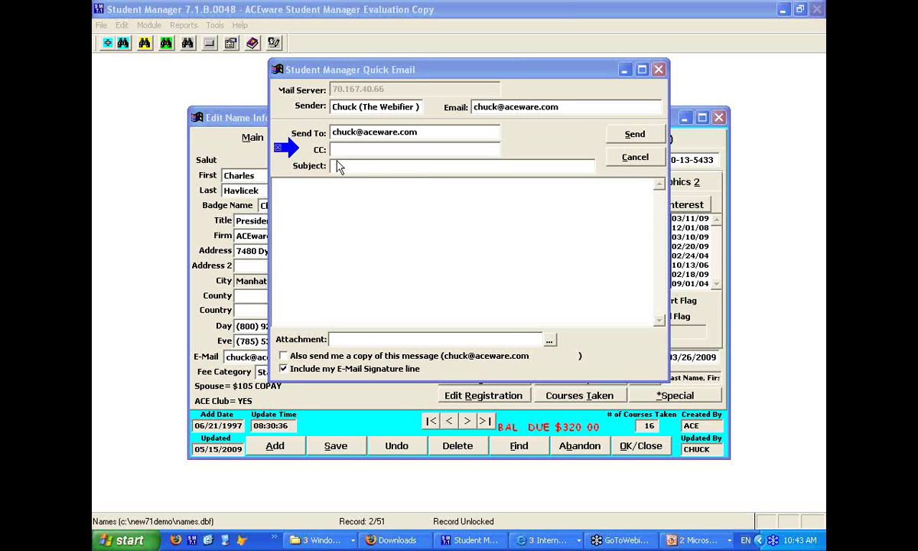
- Discard the quick email and keep 'Include my signature' checked in My User Profile
left_click(634, 158)
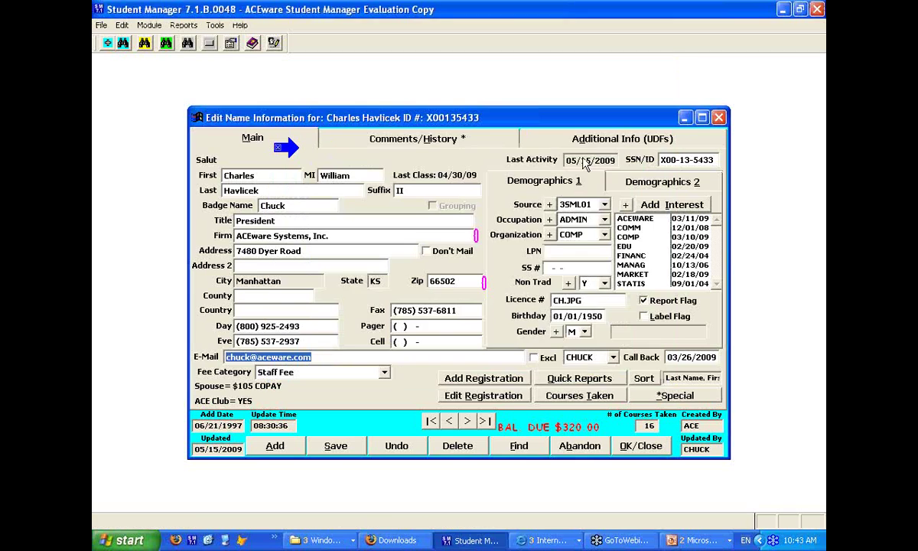
left_click(122, 28)
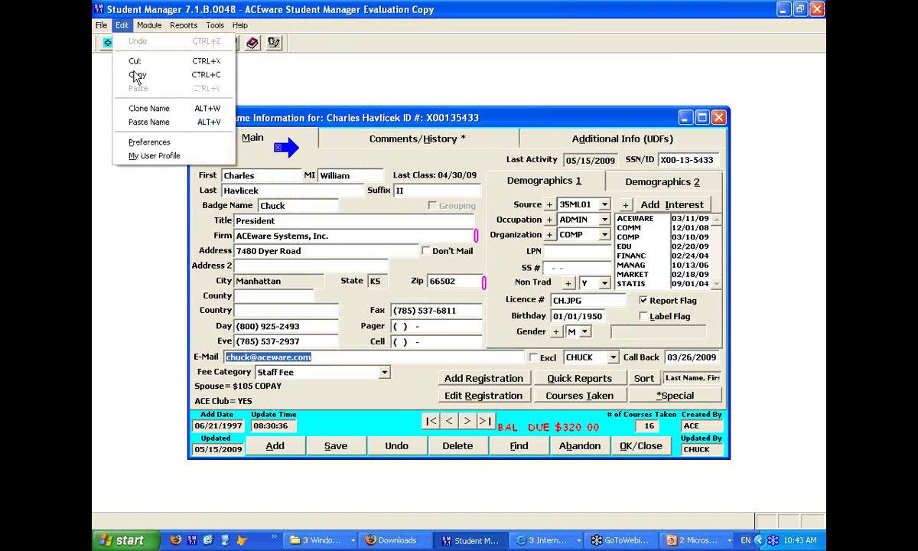
left_click(151, 157)
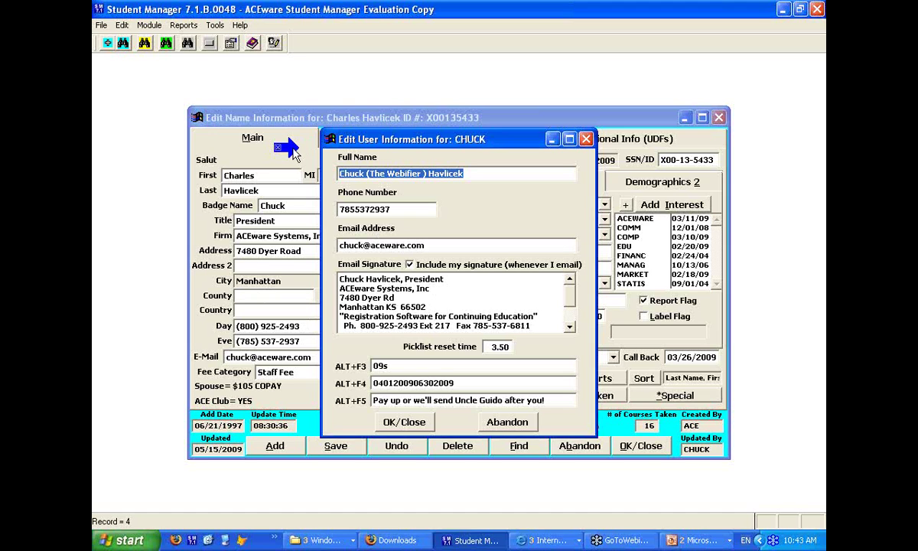
left_click(334, 265)
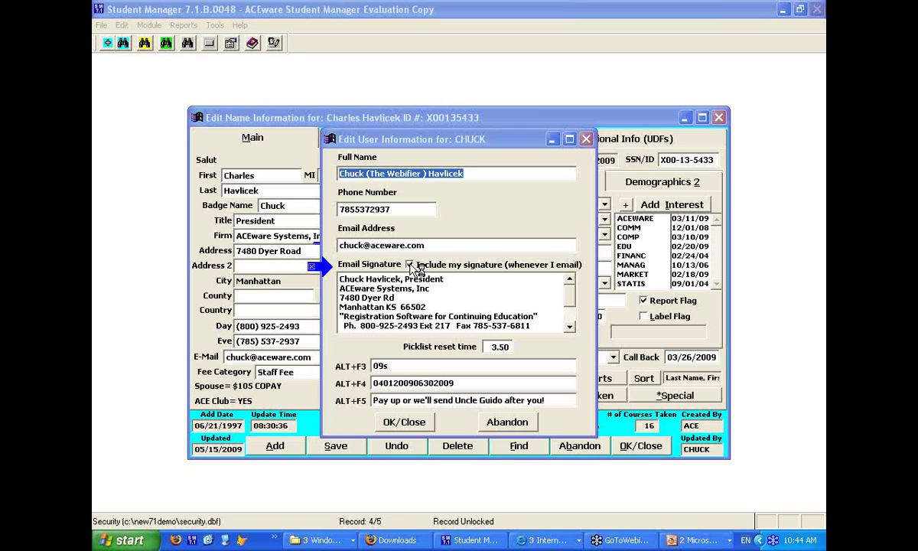
left_click(420, 425)
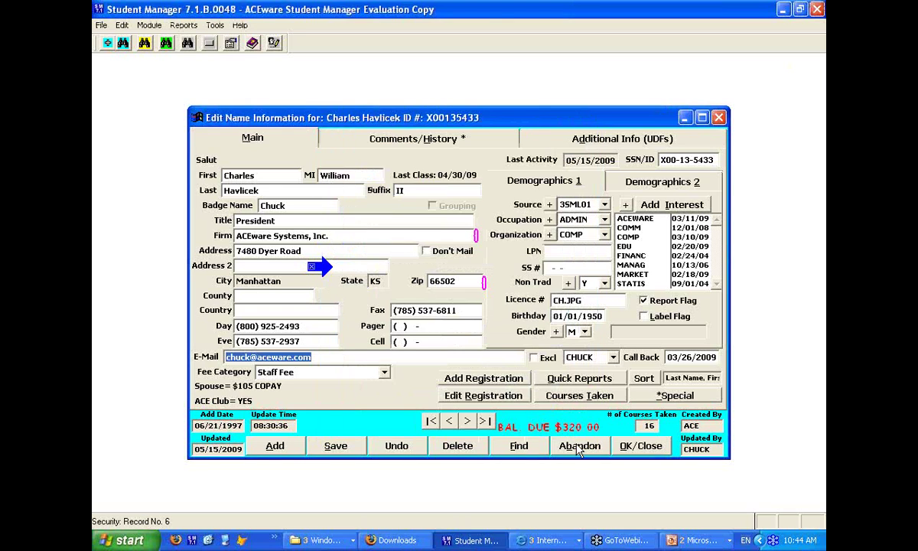
- Close the name record and open course 09FACE010, dismissing its new-date notice
left_click(649, 452)
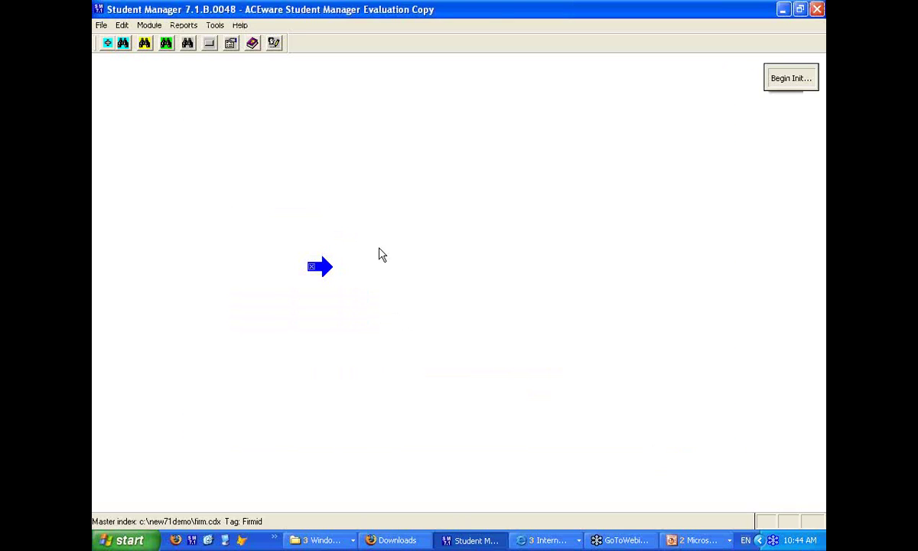
type("0")
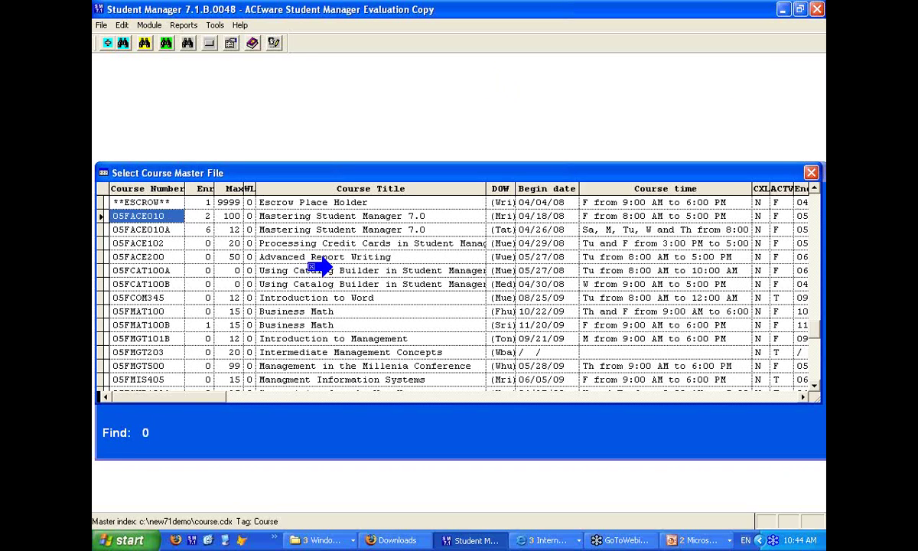
type("9")
key("Return")
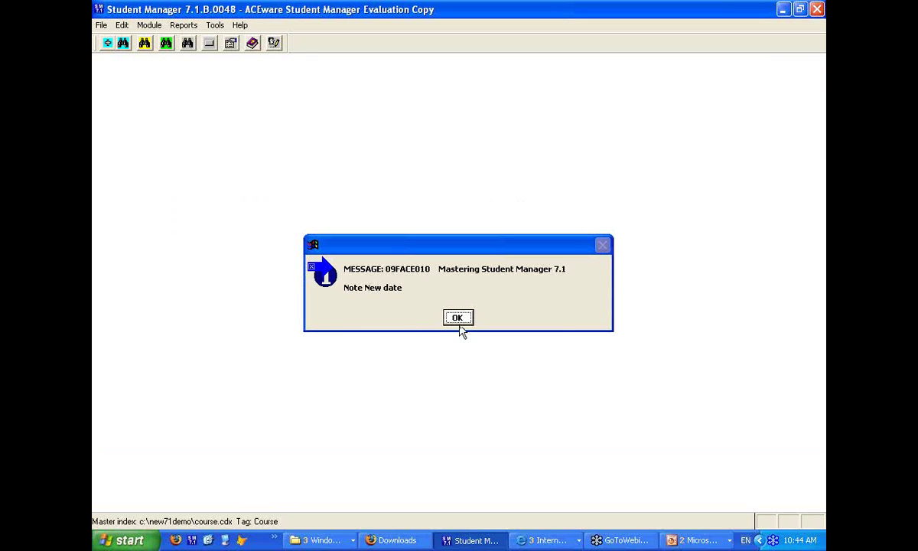
left_click(458, 318)
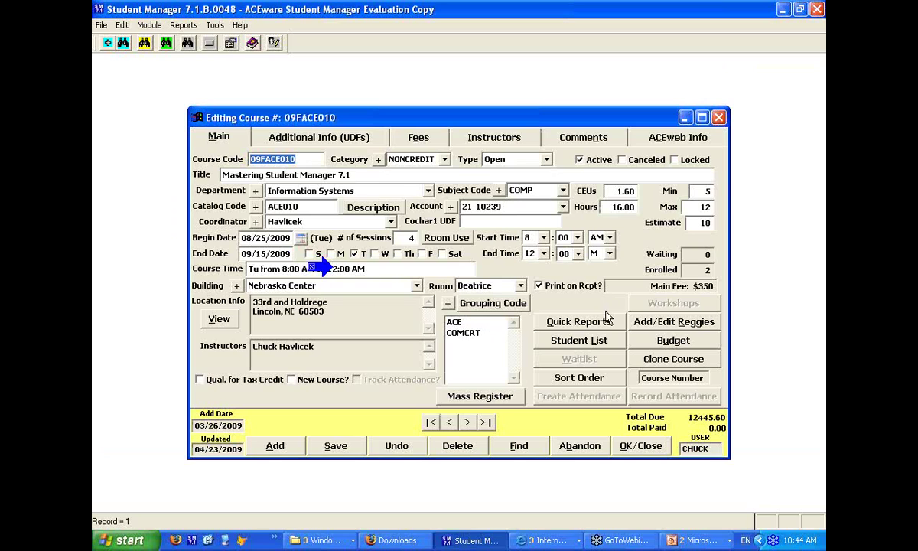
- Run the class quick email report for all enrolled students from Quick Reports
left_click(603, 326)
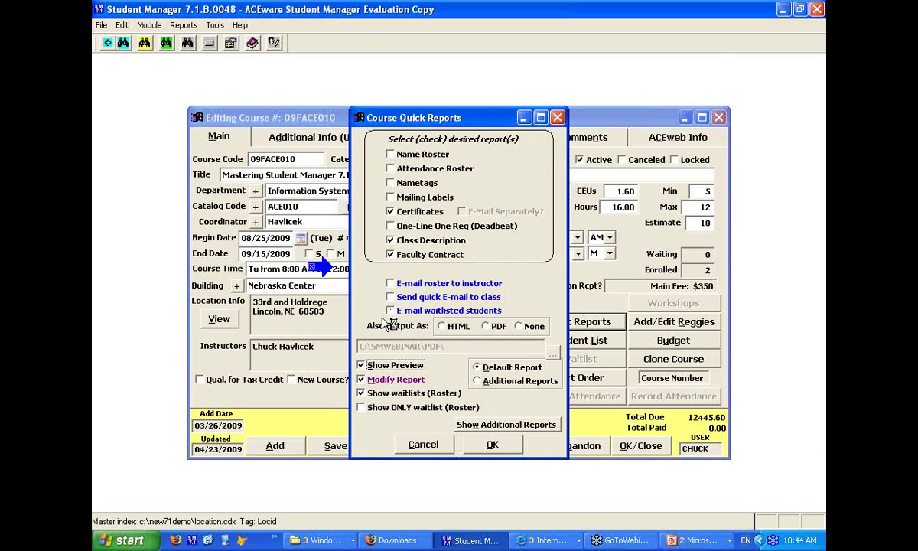
left_click(362, 380)
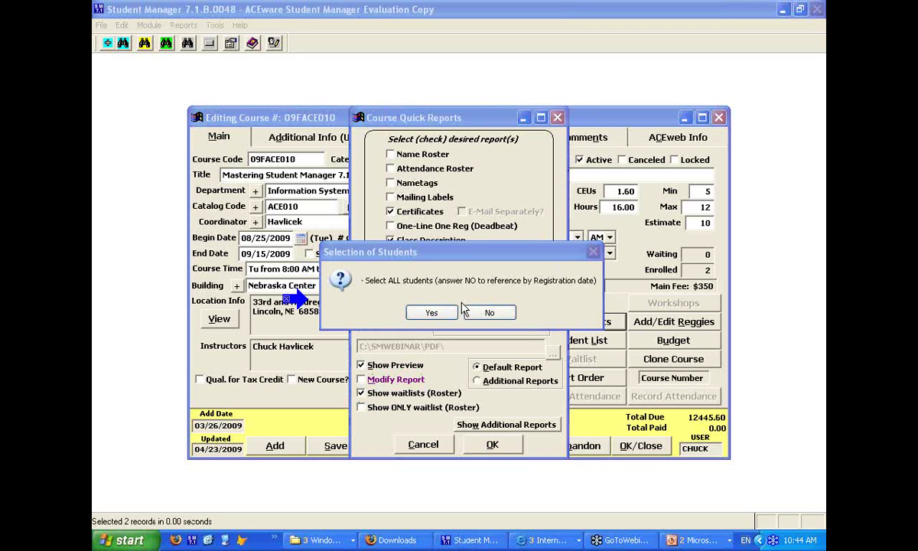
left_click(487, 313)
left_click(441, 304)
left_click(442, 314)
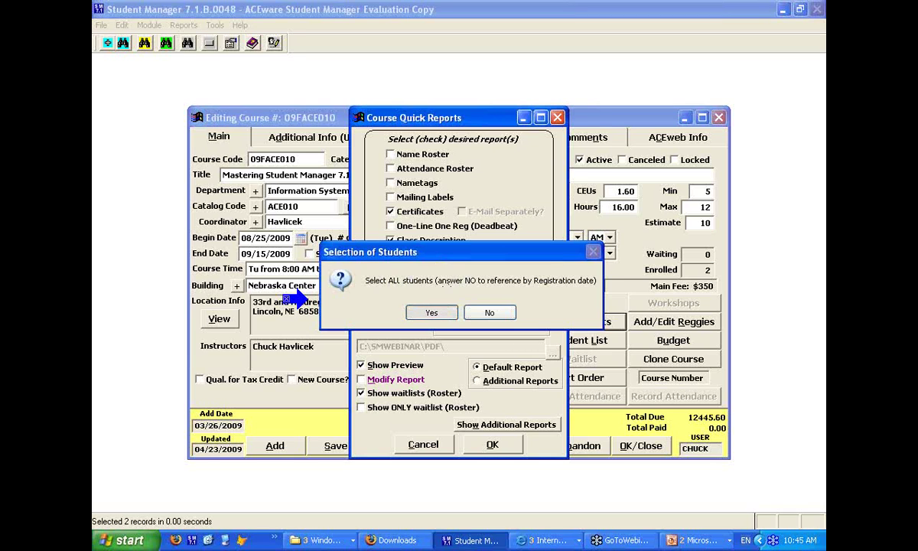
left_click(441, 314)
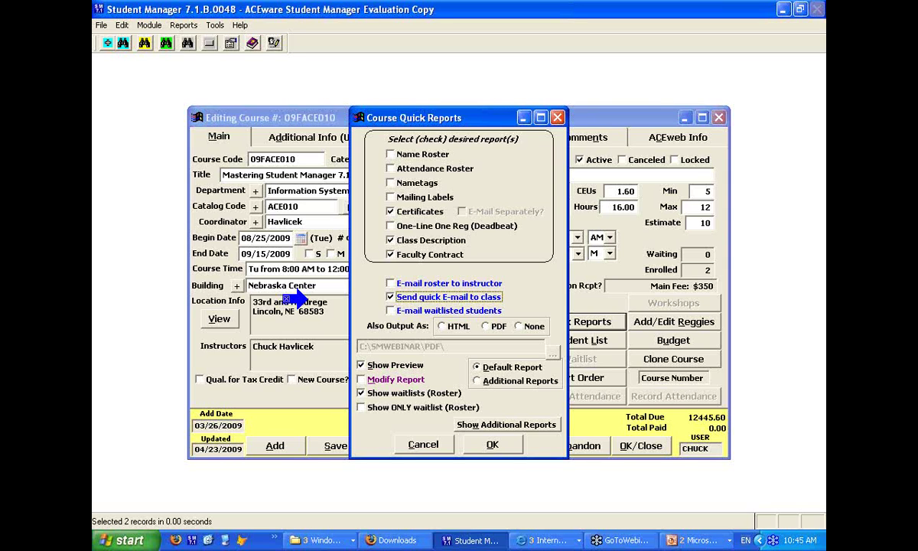
key("Return")
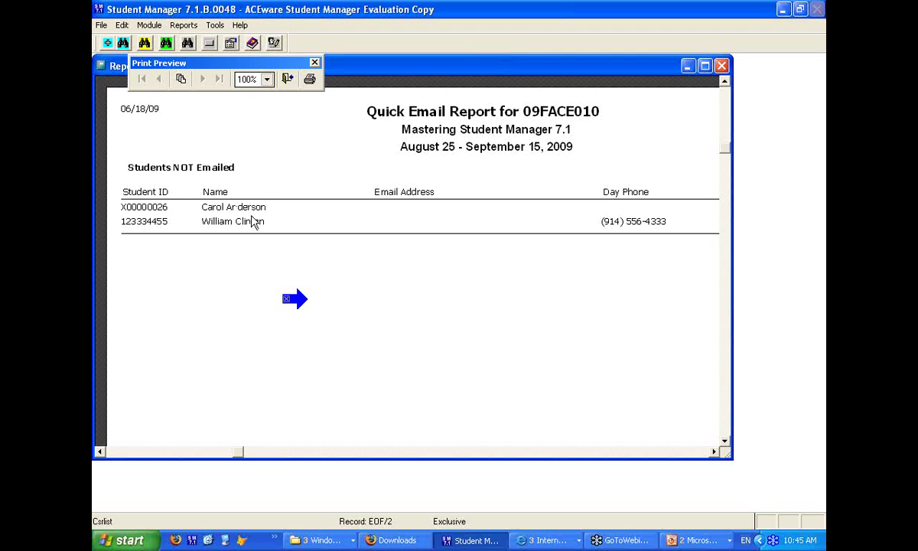
- Review the report preview, then close it to reach the 09FACE010 Broadcast Class Email
scroll(252, 227, "down", 3)
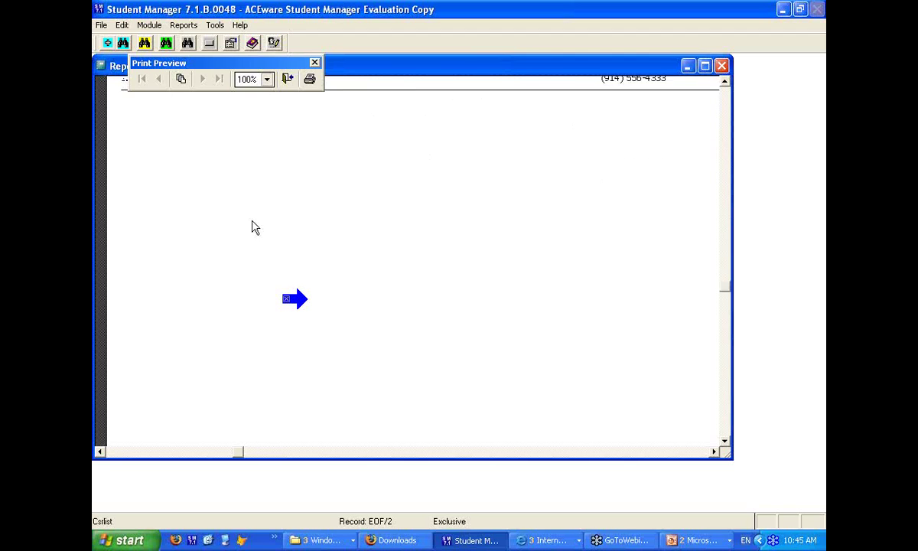
scroll(253, 228, "up", 3)
left_click(287, 79)
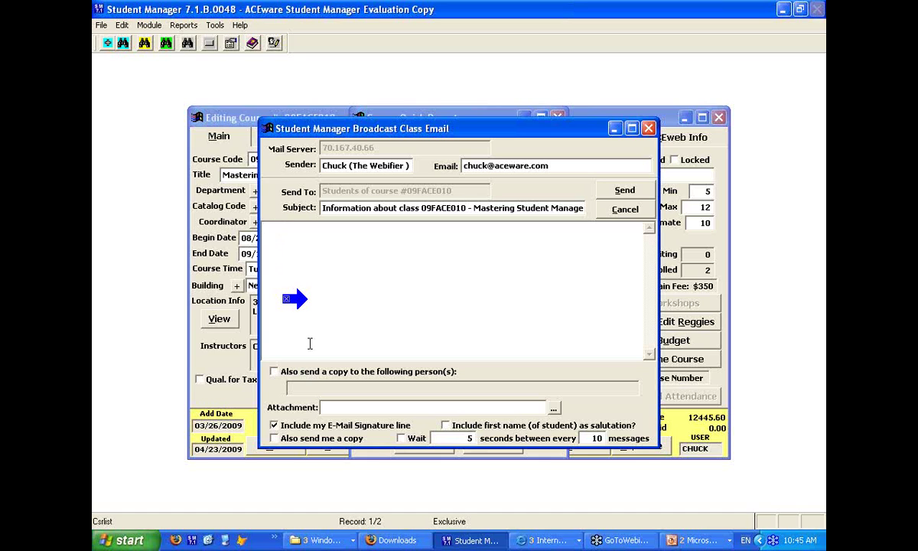
- Tick 'Also send a copy to the following person(s)', then cancel the broadcast email
left_click(274, 373)
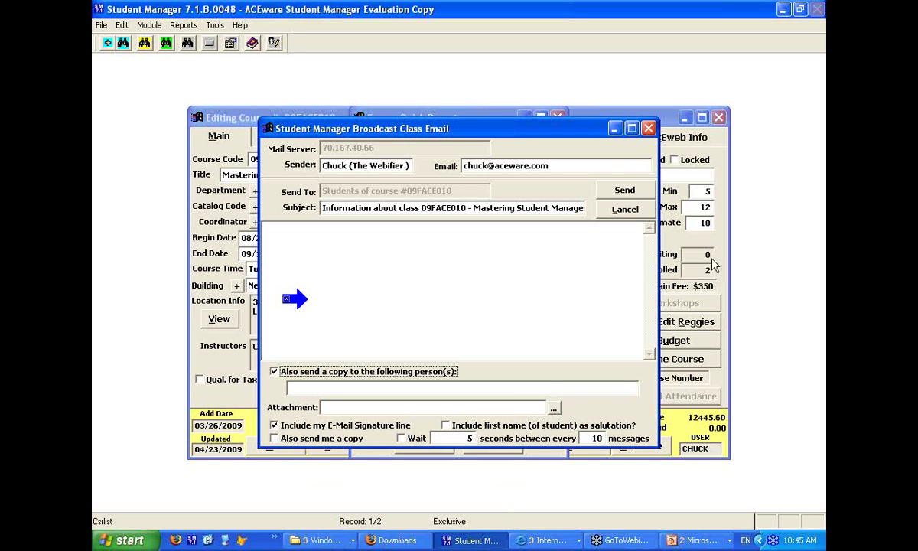
left_click(624, 210)
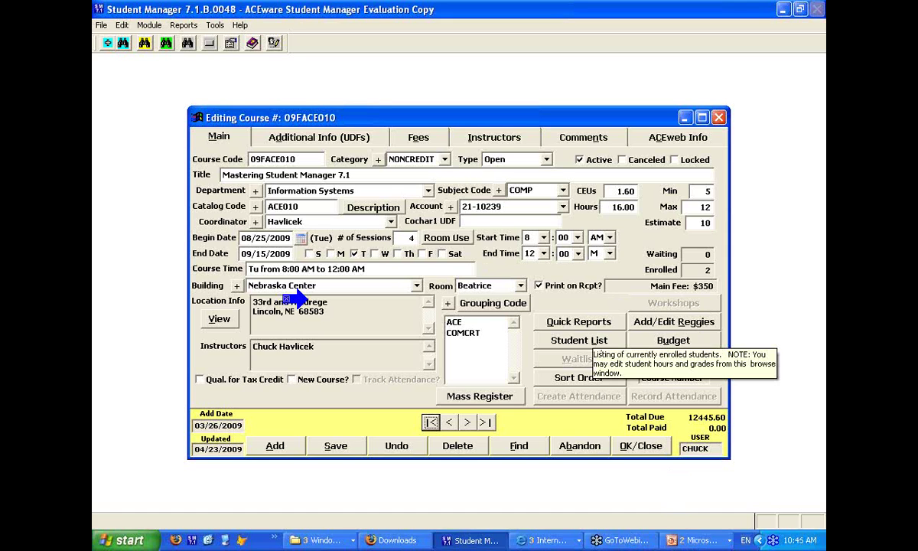
- Reopen Quick Reports, reposition its window, and cancel it without running anything
left_click(579, 321)
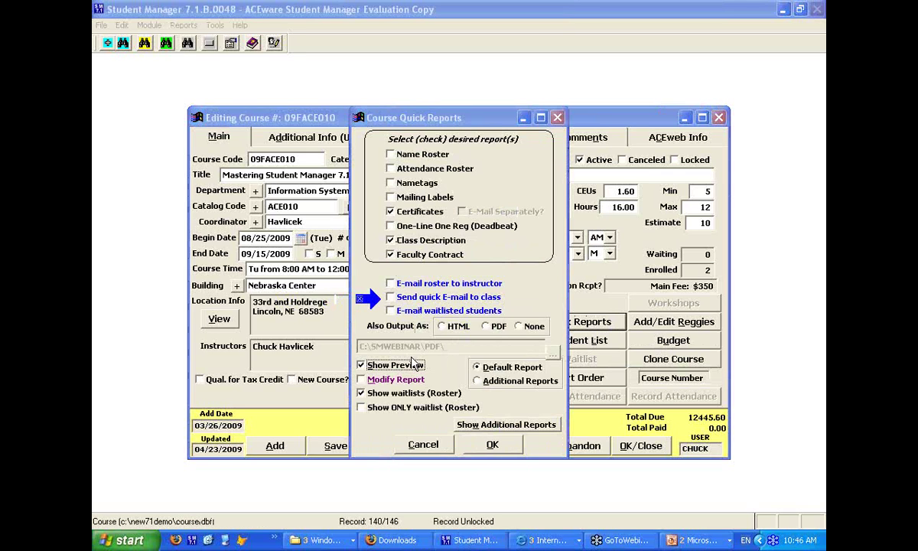
left_click_drag(491, 117, 682, 255)
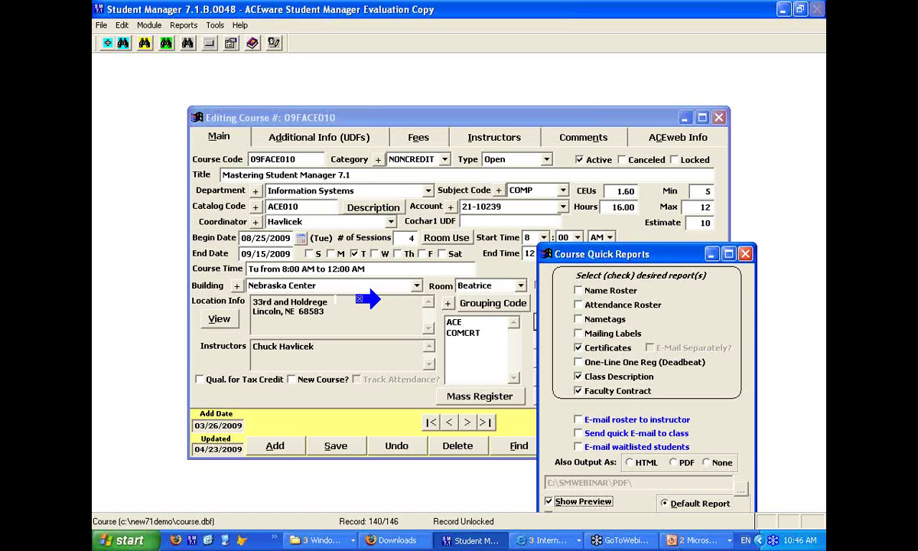
left_click_drag(655, 256, 606, 192)
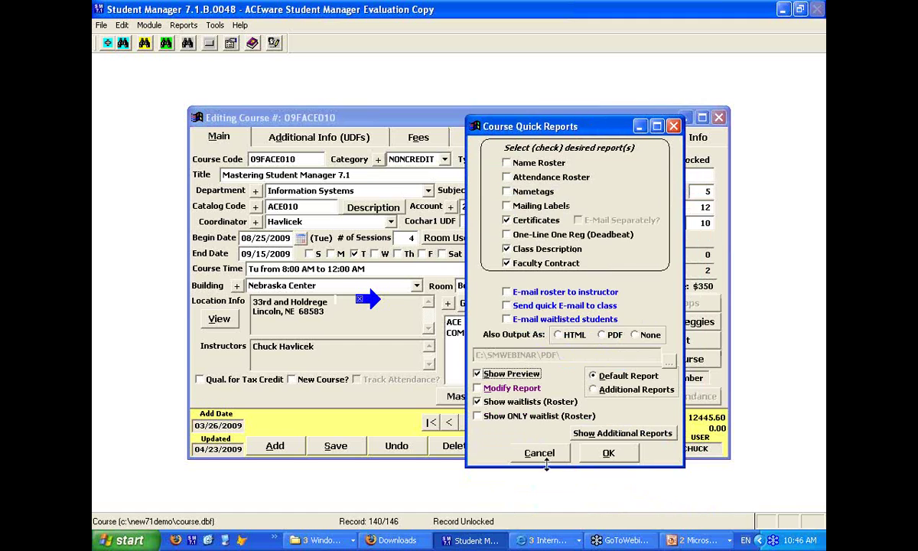
left_click(539, 452)
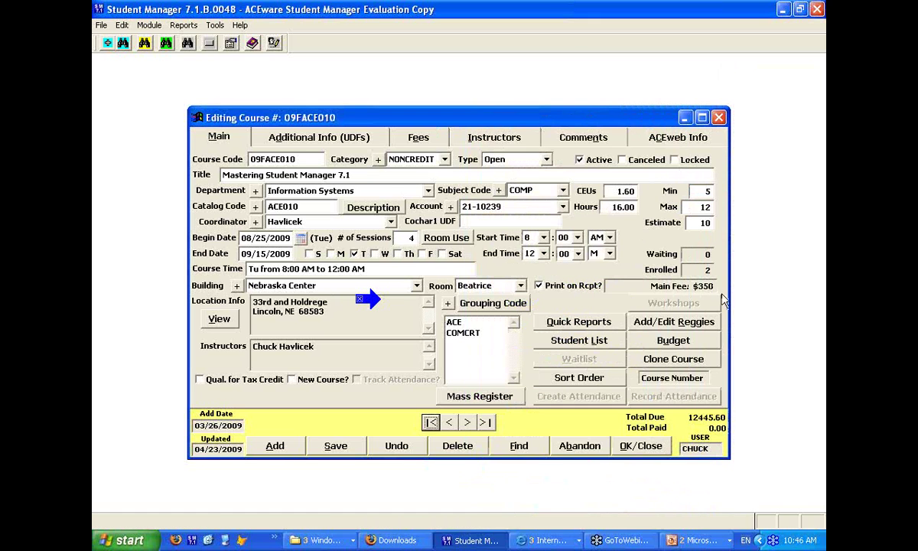
- Show the Emailing Confirmations & Receipts slide in PowerPoint, then return to Student Manager
left_click(688, 539)
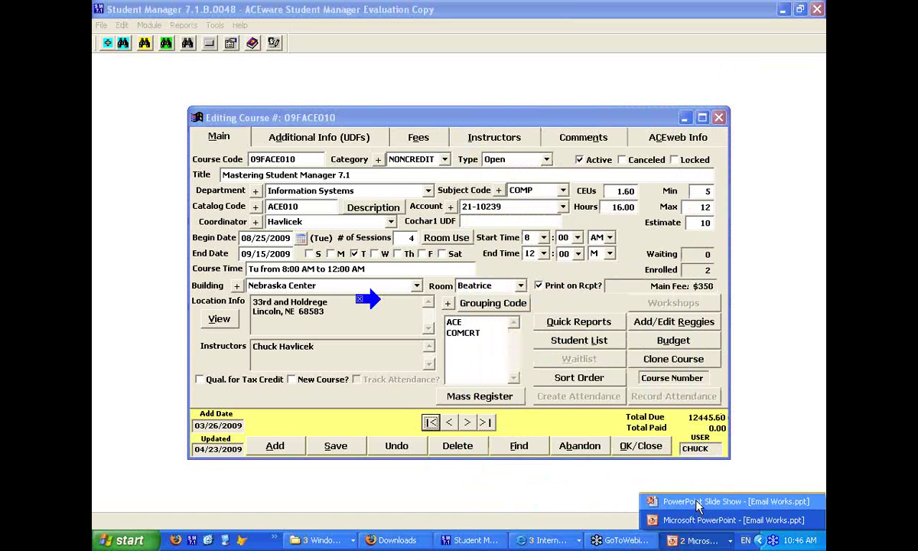
left_click(698, 501)
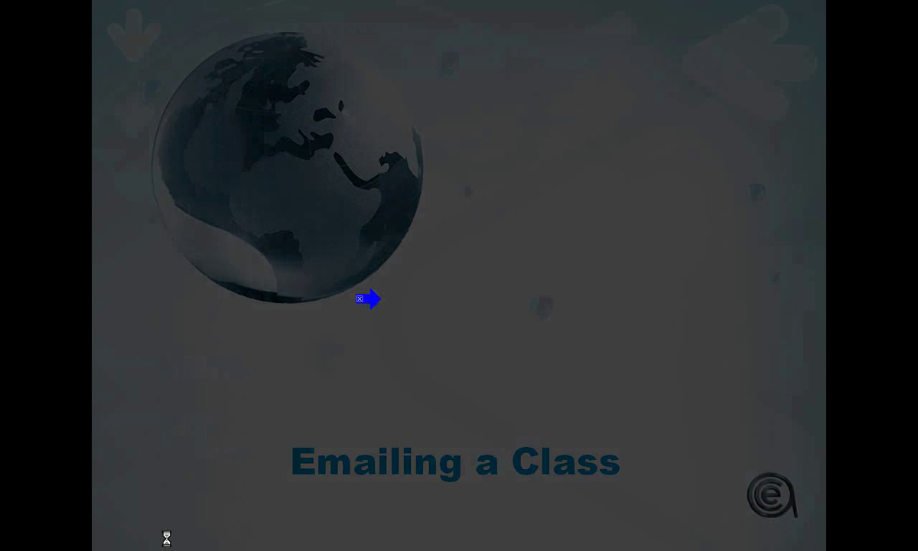
left_click(166, 538)
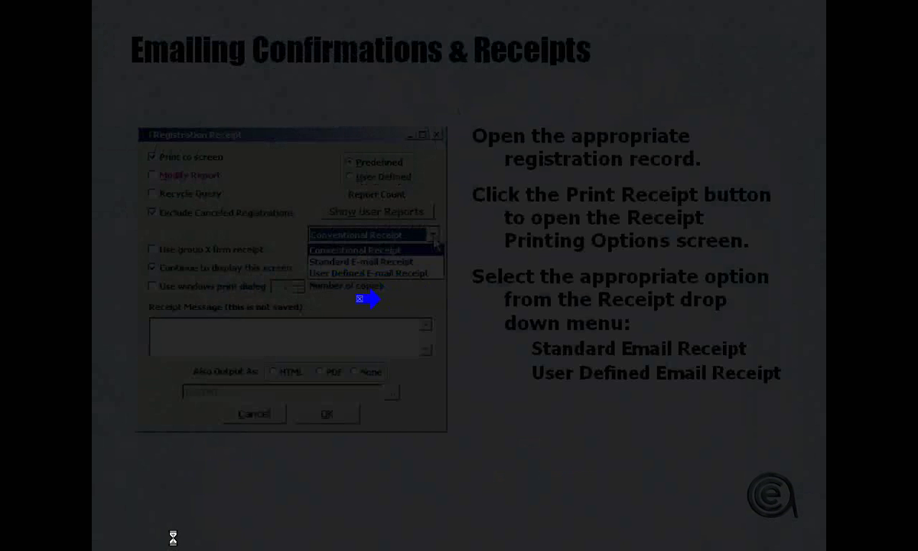
key("alt+Tab")
key("alt+Tab")
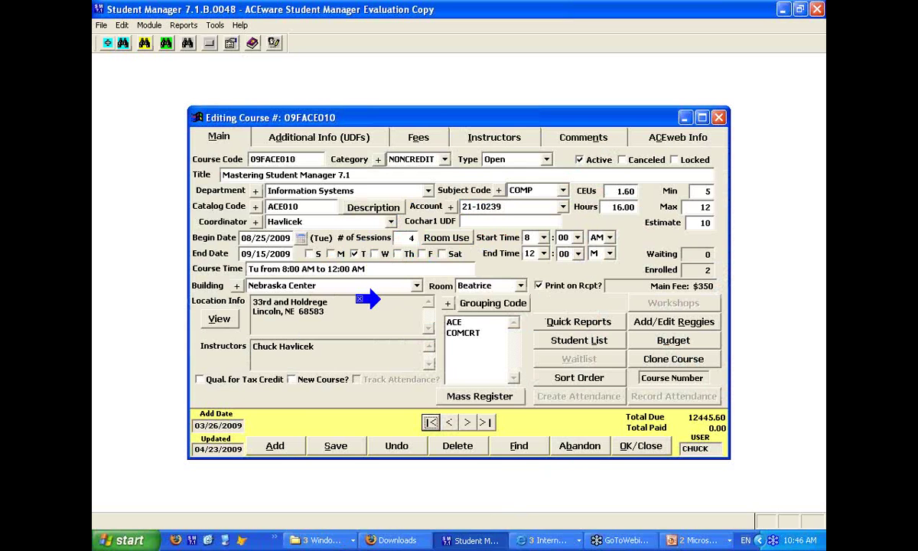
- Open and close an enrolled registration, then step forward through several course records
left_click(663, 319)
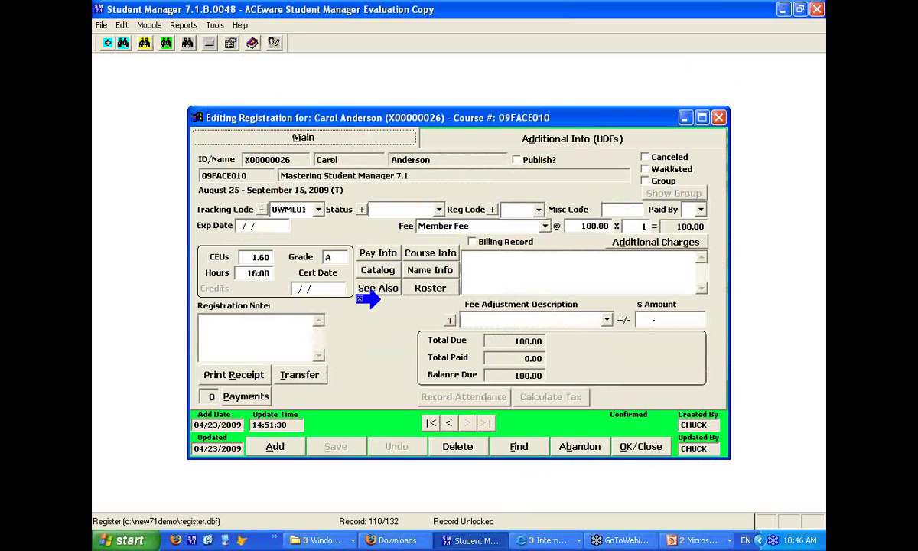
left_click(638, 445)
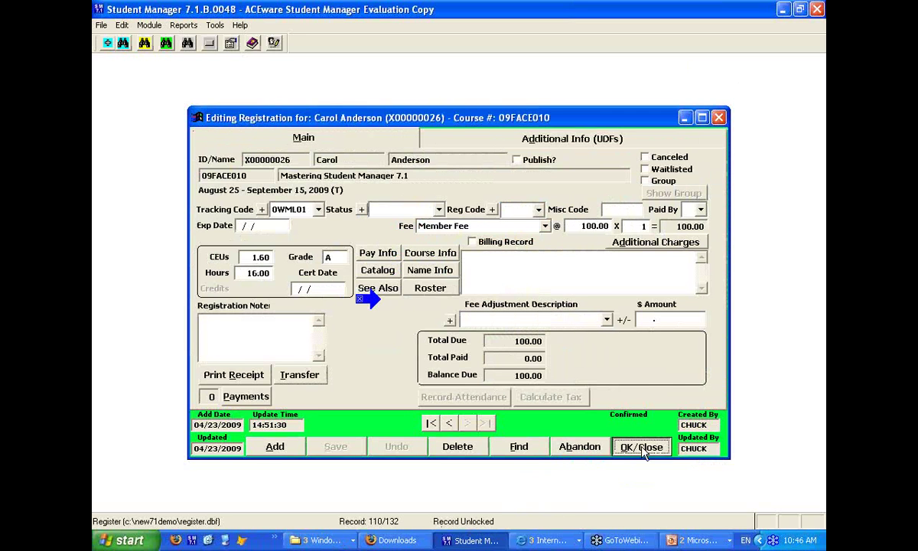
left_click(466, 422)
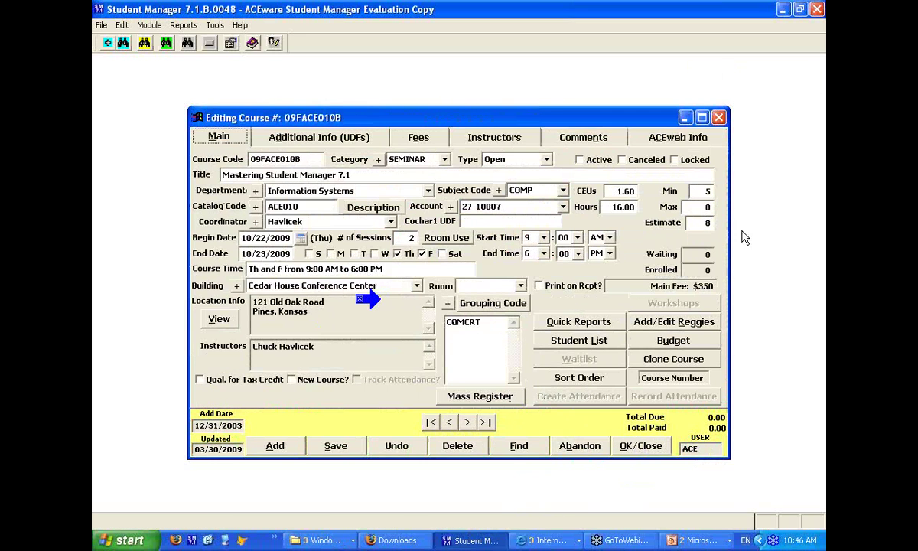
left_click(470, 422)
left_click(468, 422)
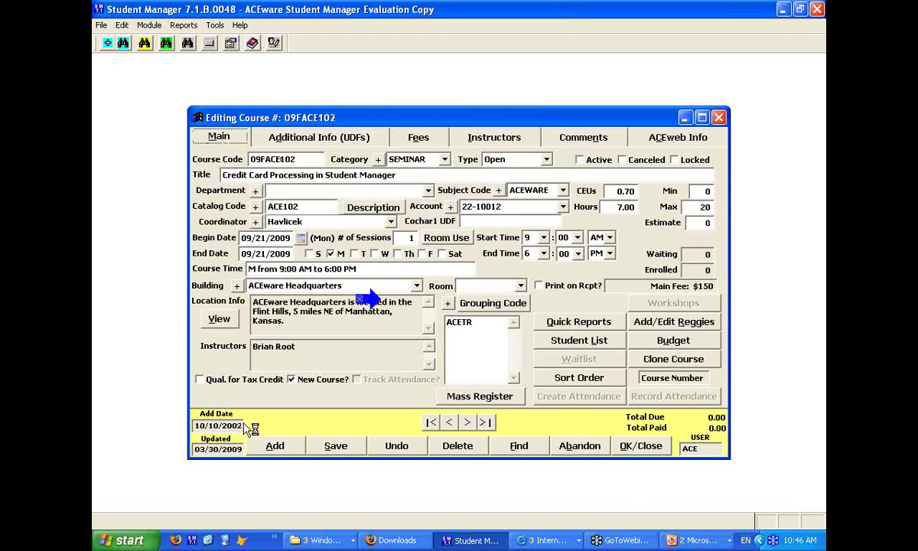
- Start and abandon a new course record, then bring up the registrant list
left_click(276, 446)
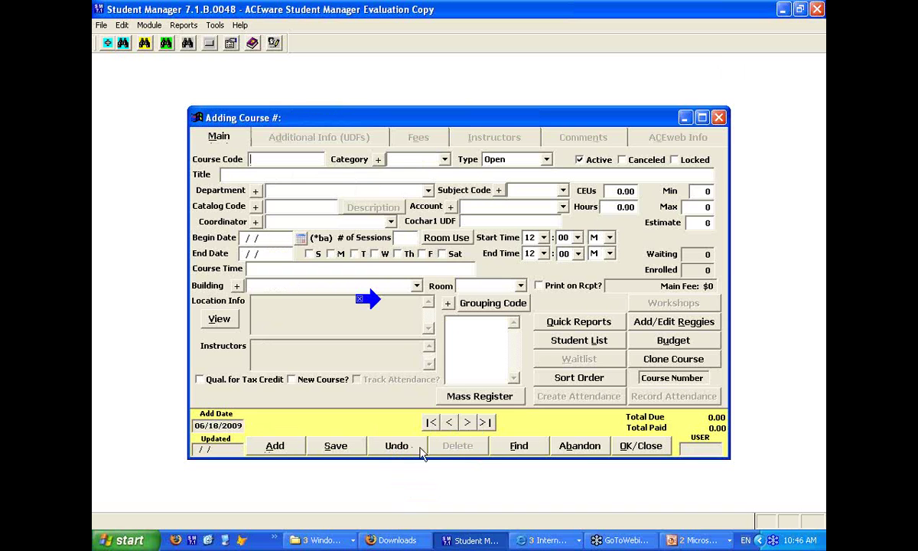
left_click(579, 446)
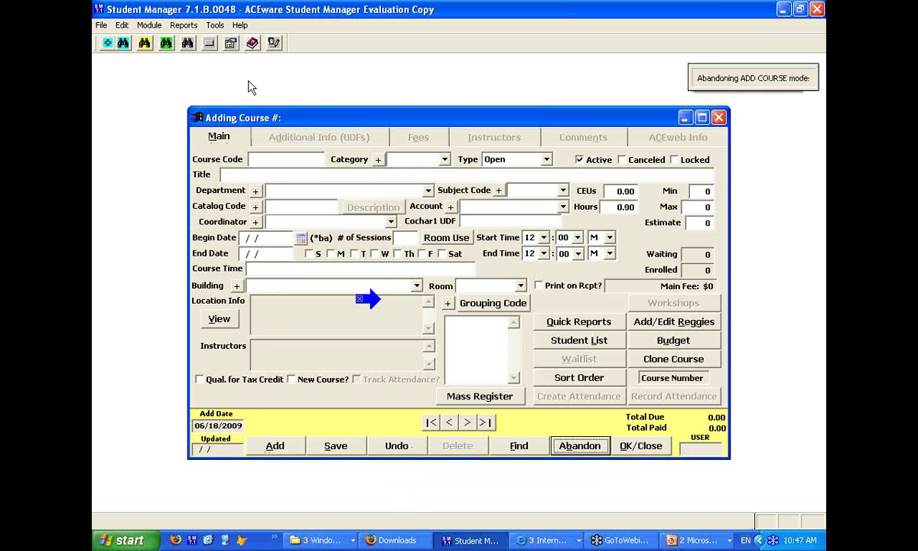
left_click(166, 45)
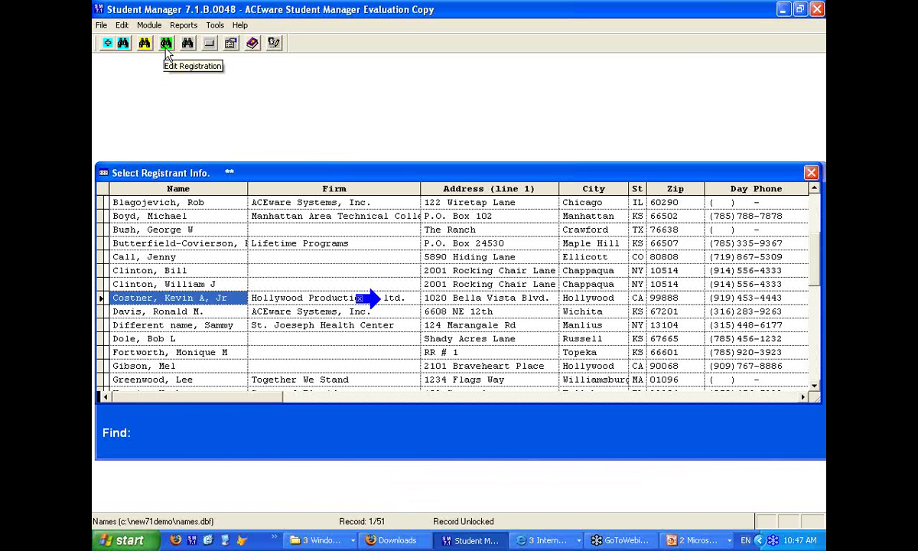
- Open the 09ULITCONA registration's receipt options, select Default Report, and list the receipt types
key("Return")
key("Return")
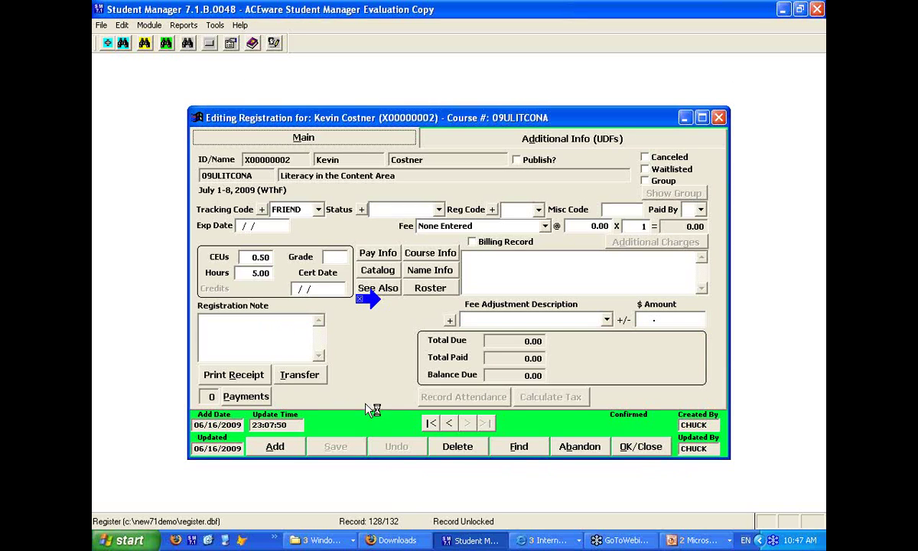
left_click(243, 375)
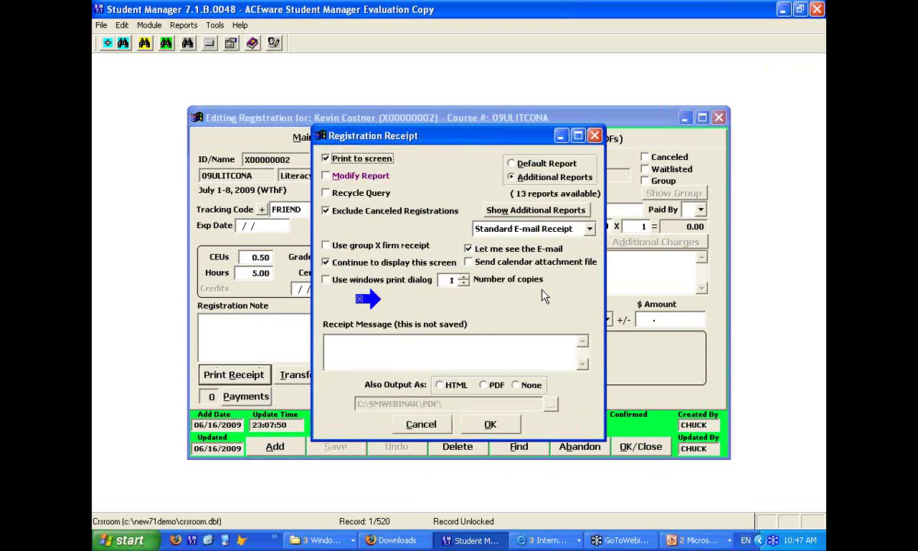
left_click(511, 164)
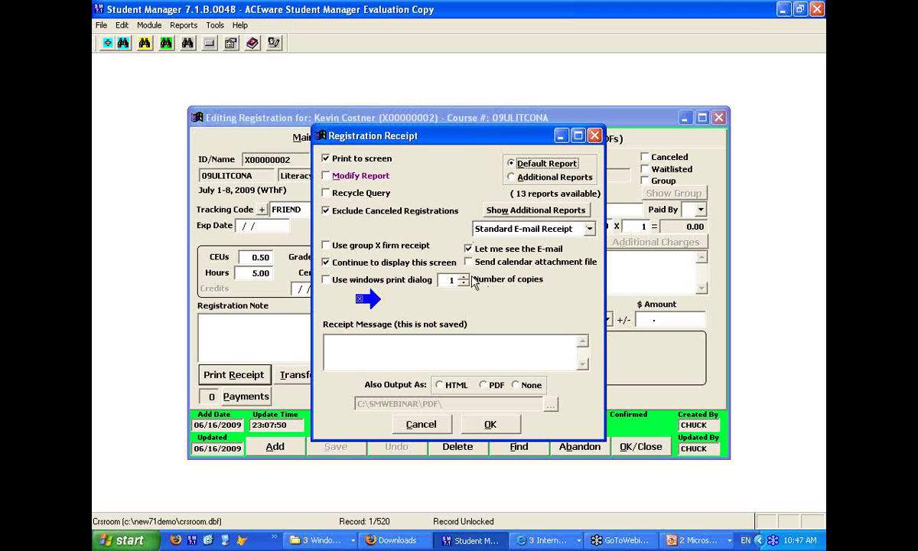
left_click_drag(371, 295, 445, 247)
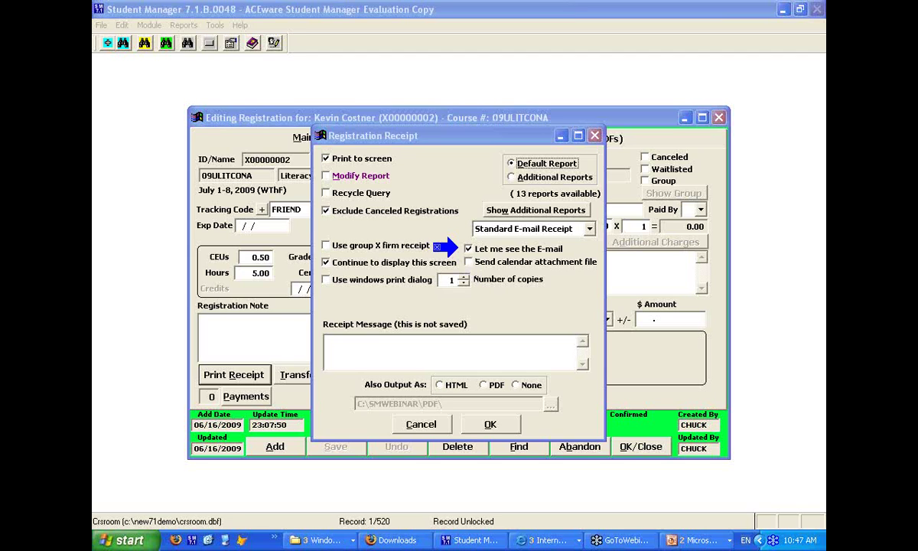
left_click(591, 230)
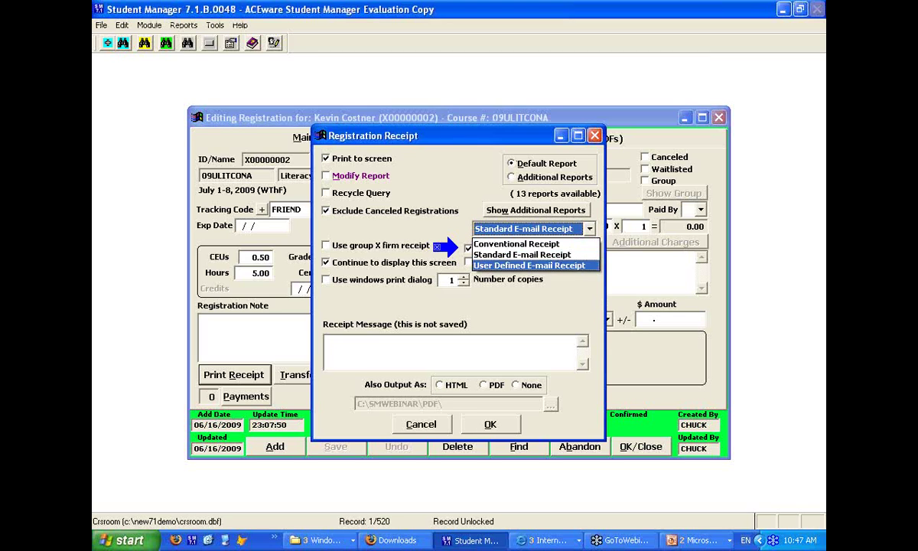
- Create a User Defined E-mail Receipt using the E_MAILHTM2 HTML confirmation template, ignoring the error
left_click(565, 267)
left_click(489, 424)
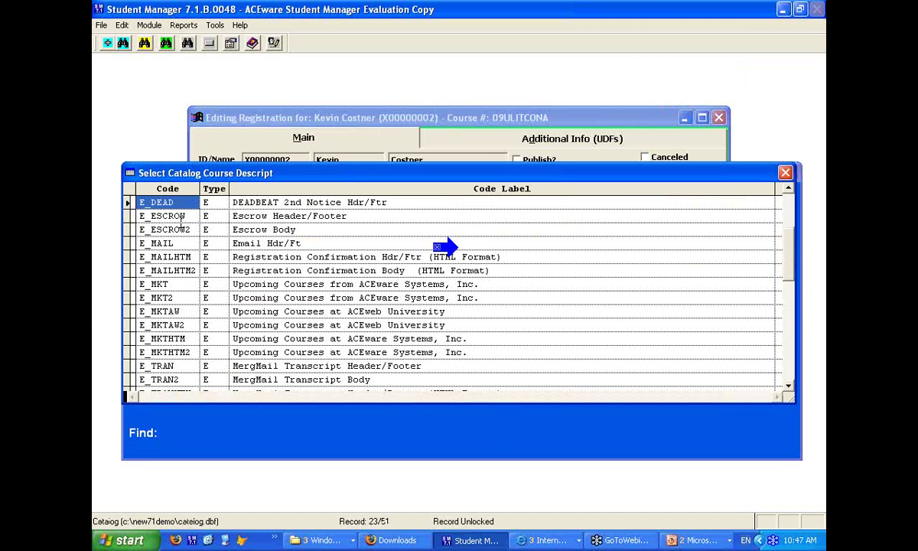
scroll(223, 287, "down", 2)
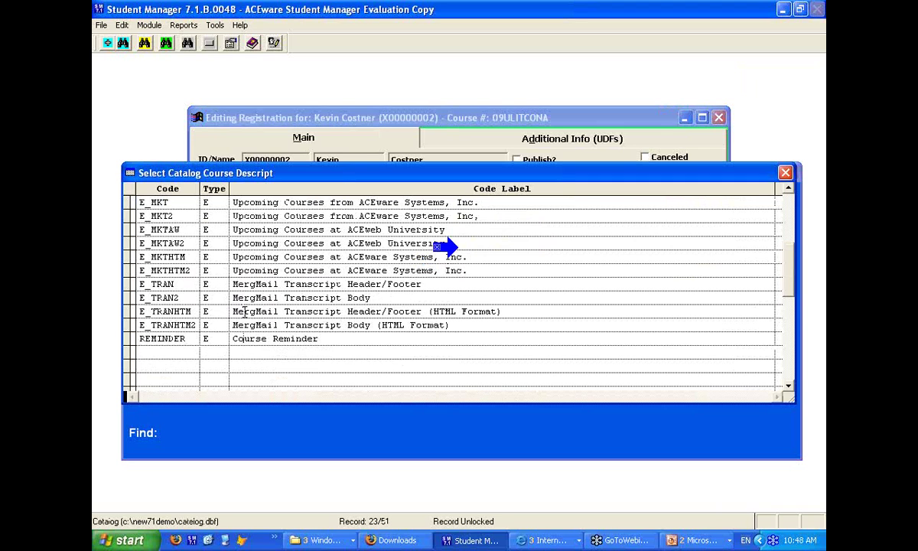
scroll(244, 312, "up", 2)
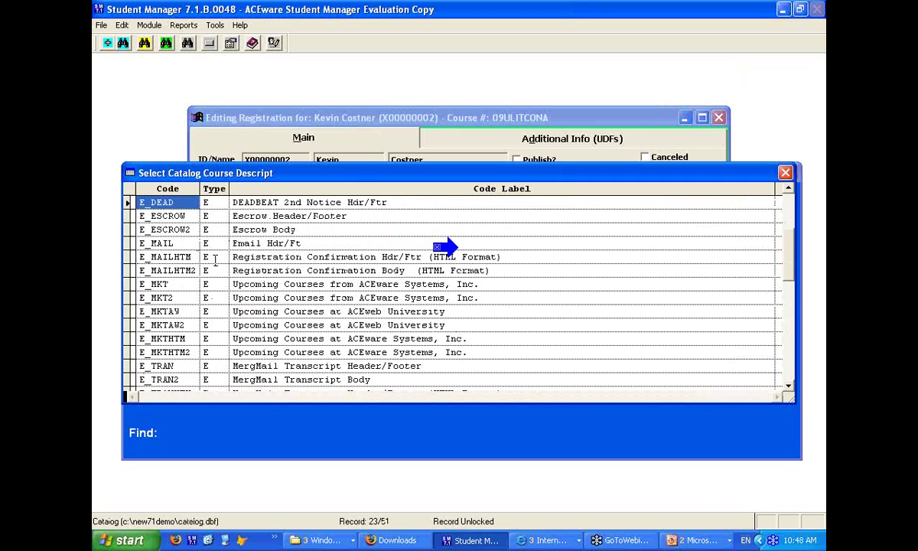
left_click(214, 270)
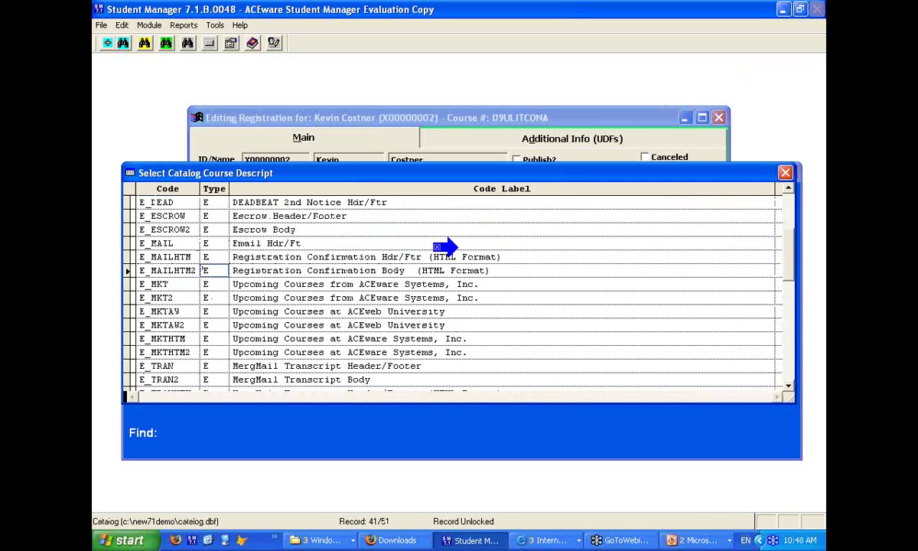
key("Return")
left_click(298, 423)
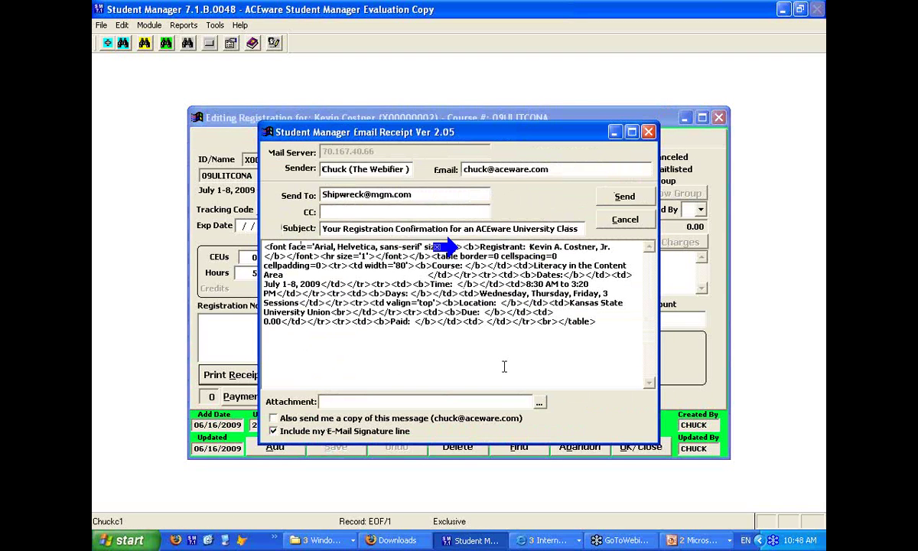
- Cancel the e-mail receipt, preview a conventional receipt instead, then return to the slide show
left_click(635, 223)
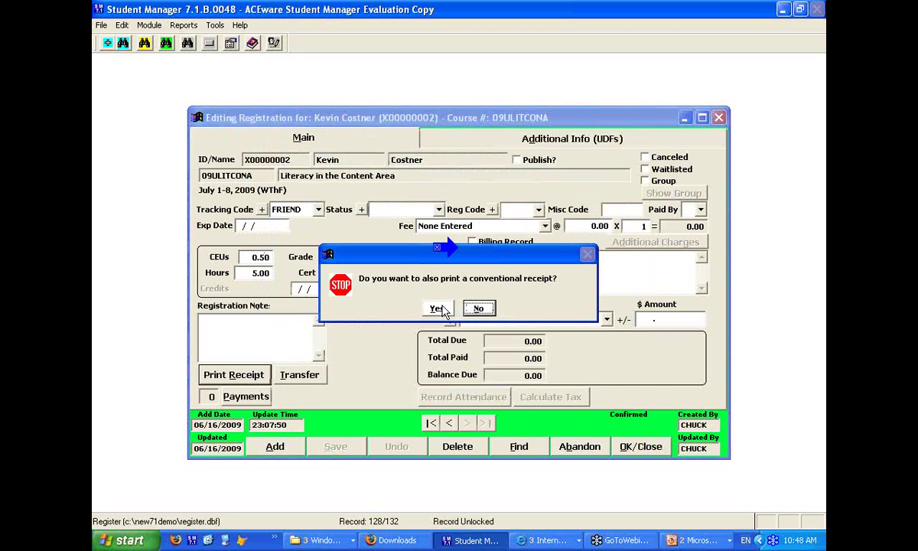
left_click(436, 308)
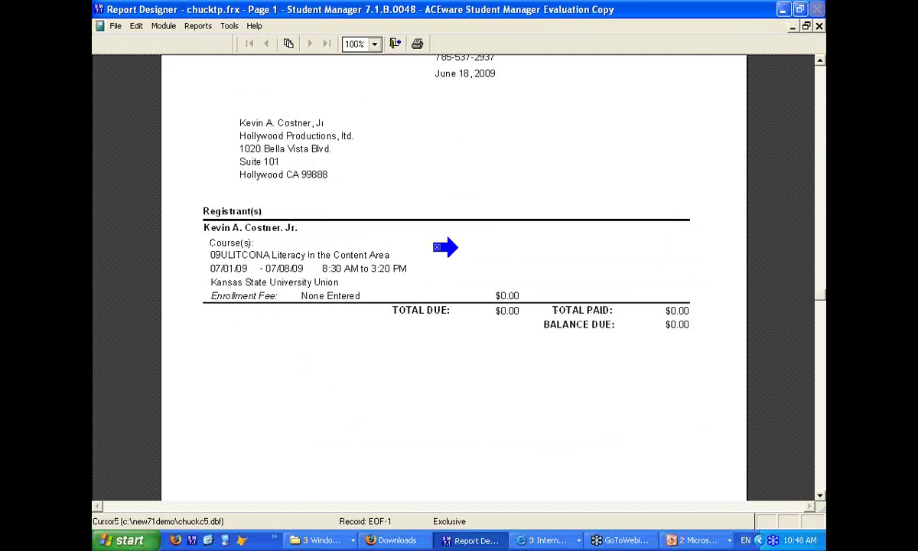
left_click(395, 44)
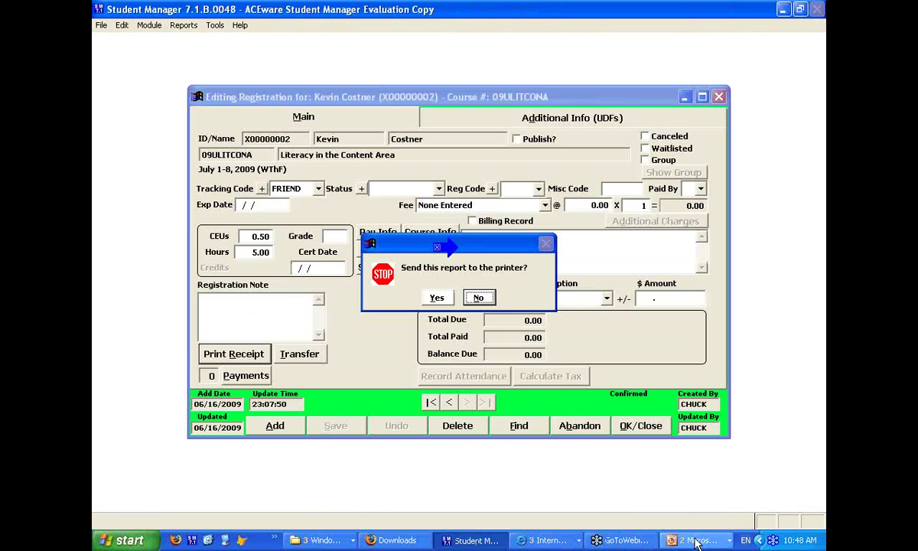
left_click(694, 540)
left_click(707, 502)
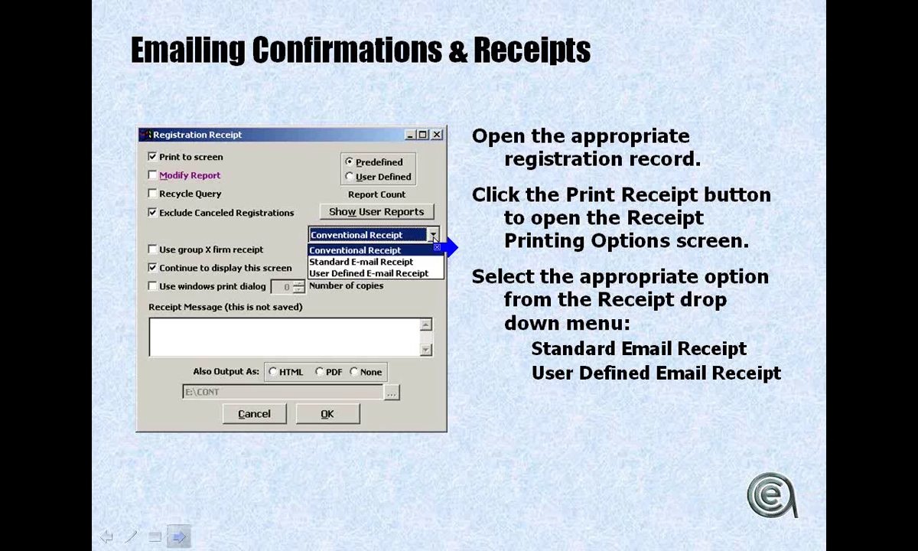
- Advance three slides, past the 'Great Feature!' tip to the ClassCal.ics calendar slide
key("space")
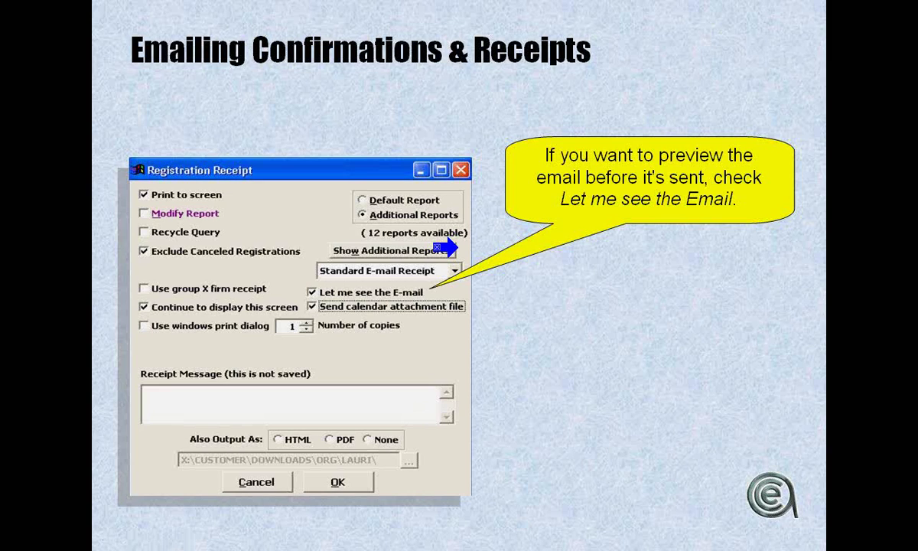
key("space")
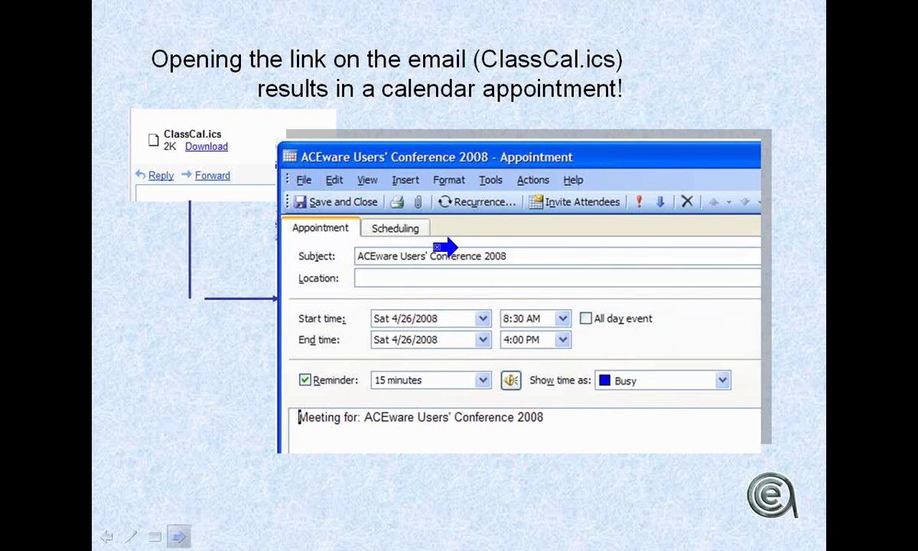
left_click(178, 536)
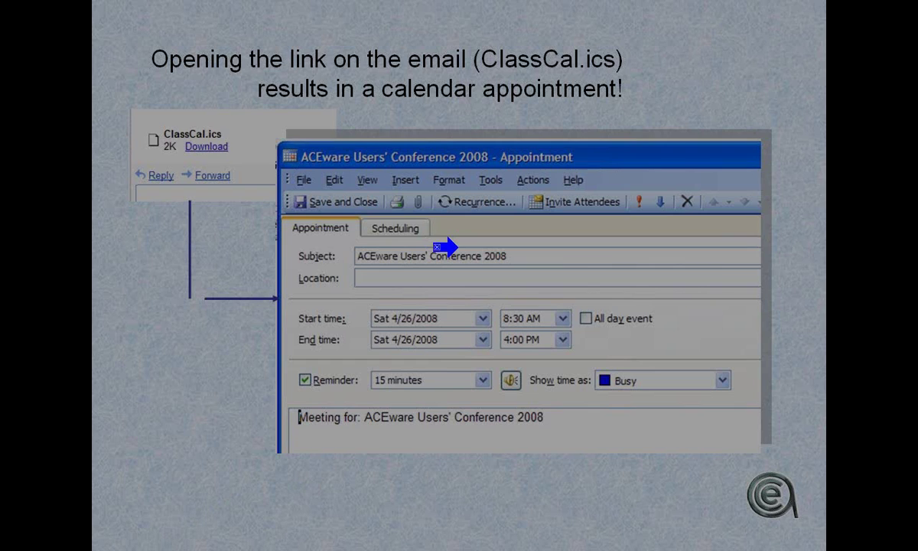
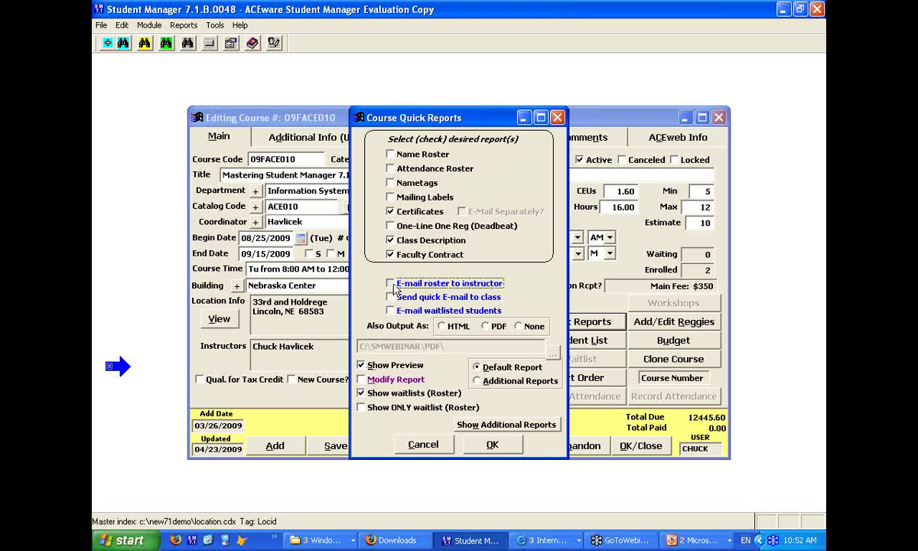
- Include an e-mailed instructor roster in name-and-city format, covering all students
left_click(392, 284)
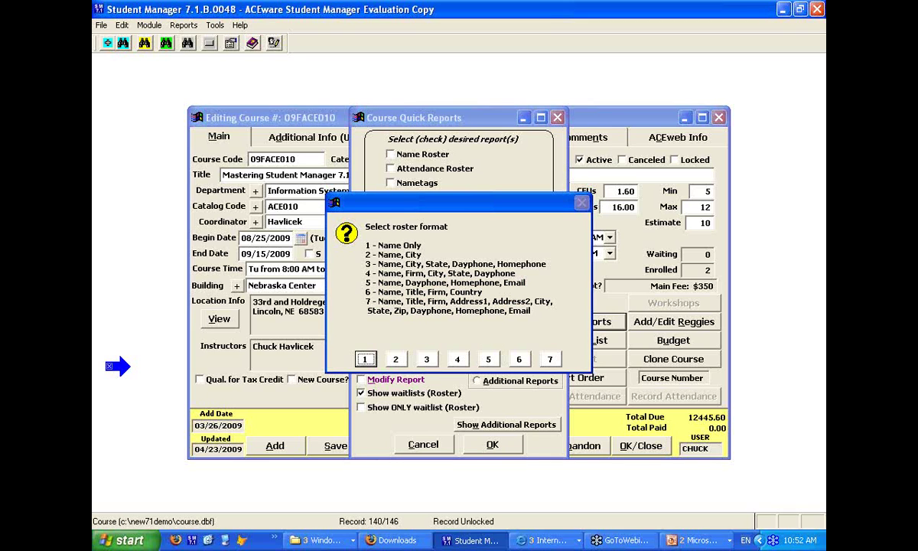
left_click_drag(430, 206, 610, 186)
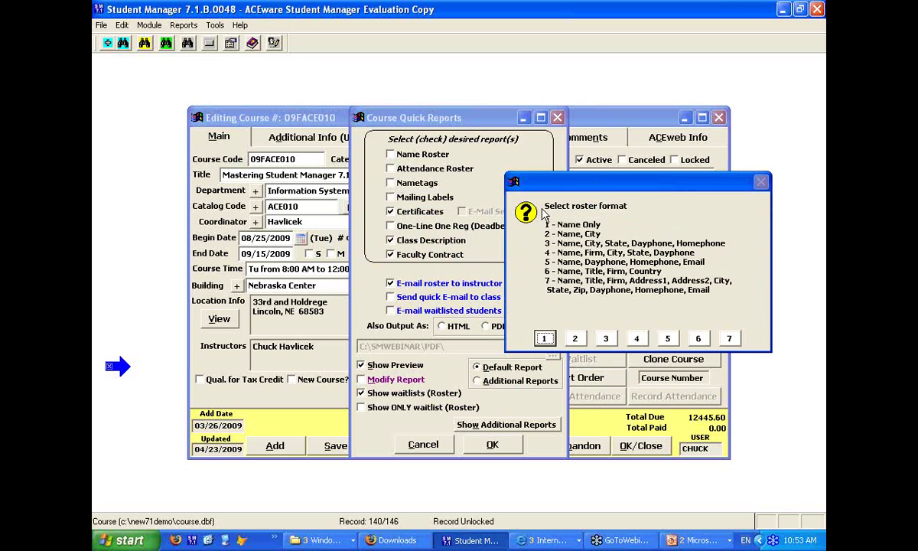
left_click(573, 339)
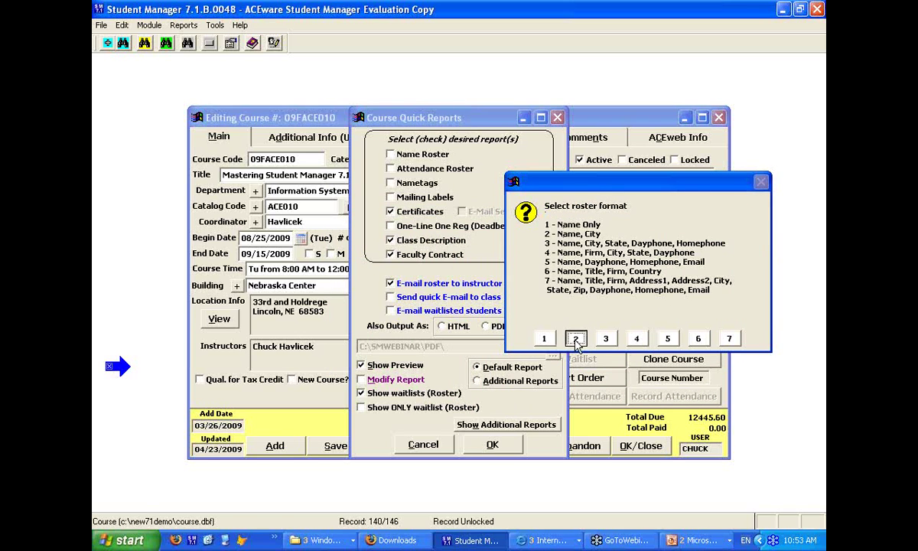
left_click(431, 312)
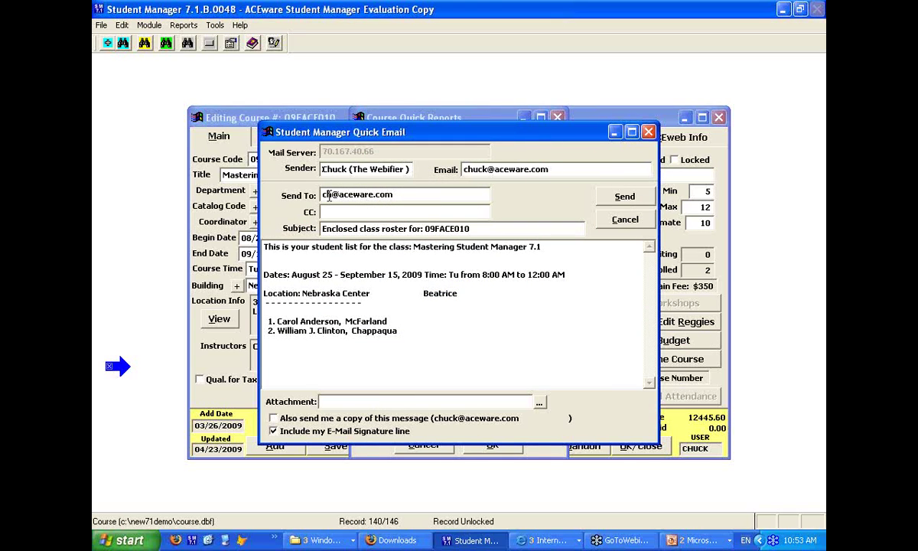
- Add the line 'This time be on time for the class ! !! Dang It', then cancel the e-mail
left_click(277, 361)
key("Return")
type("Yt")
key("BackSpace")
key("BackSpace")
type("This time be on tim")
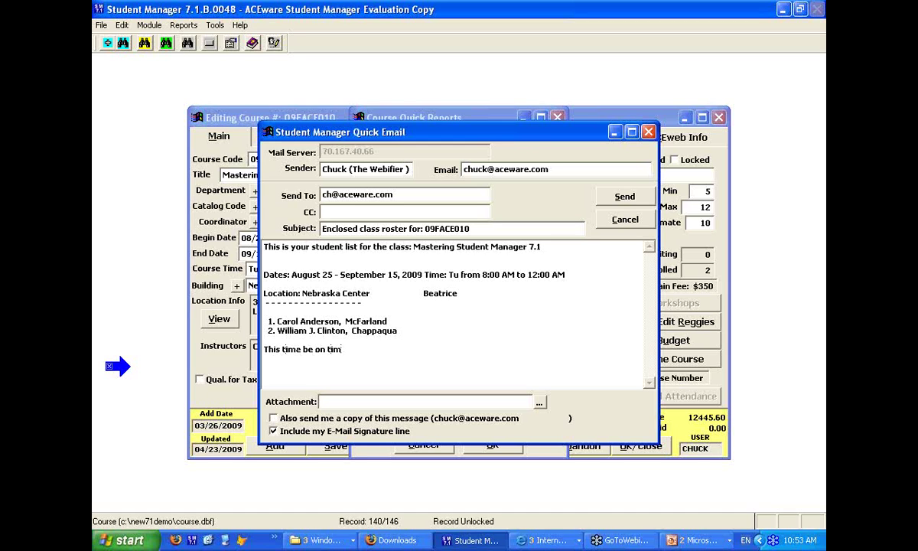
type(" for the class ! !! Dang It!")
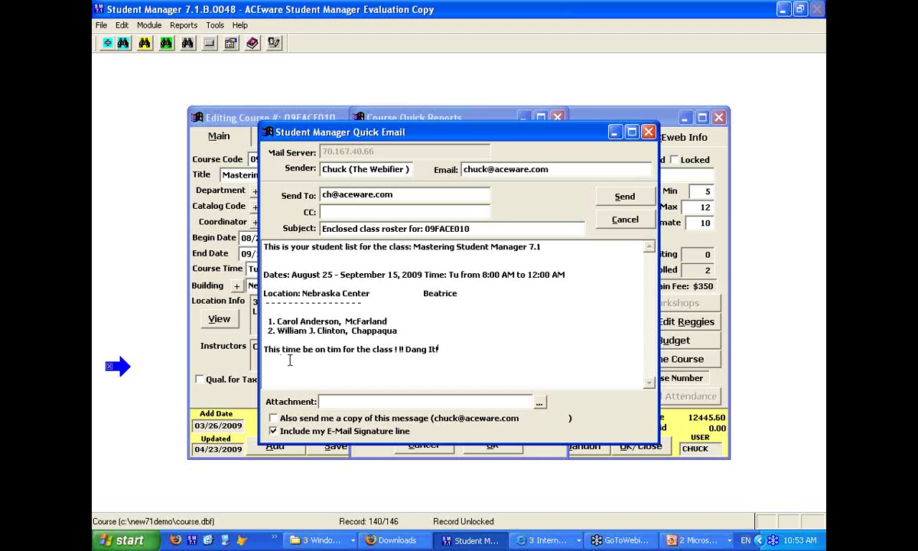
left_click(345, 348)
type("e")
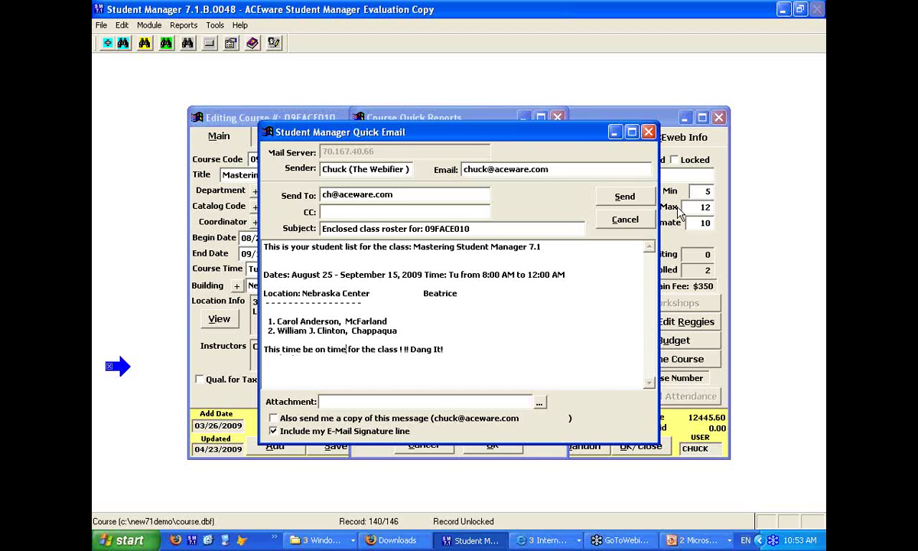
left_click(623, 219)
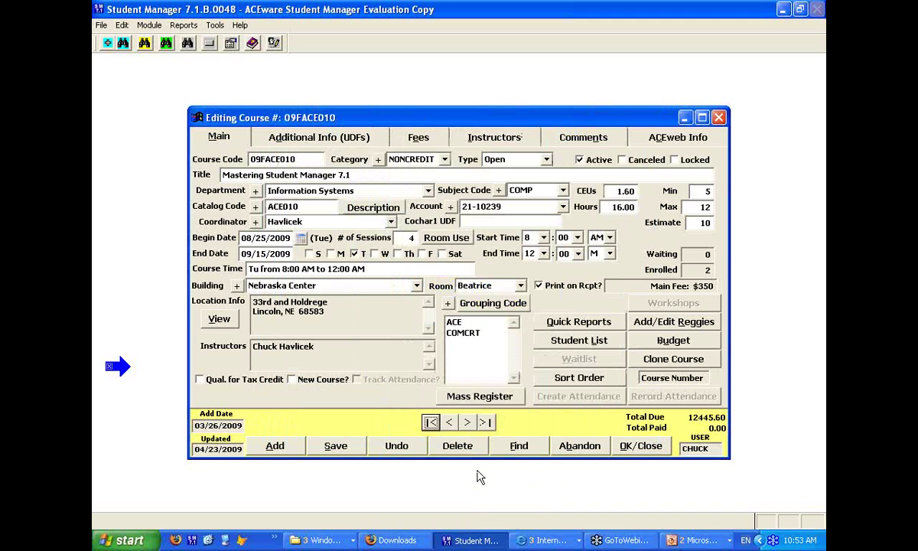
- Advance the PowerPoint slides to the Mass Email Receipt Wizard slide, then return to Student Manager
key("alt+Tab")
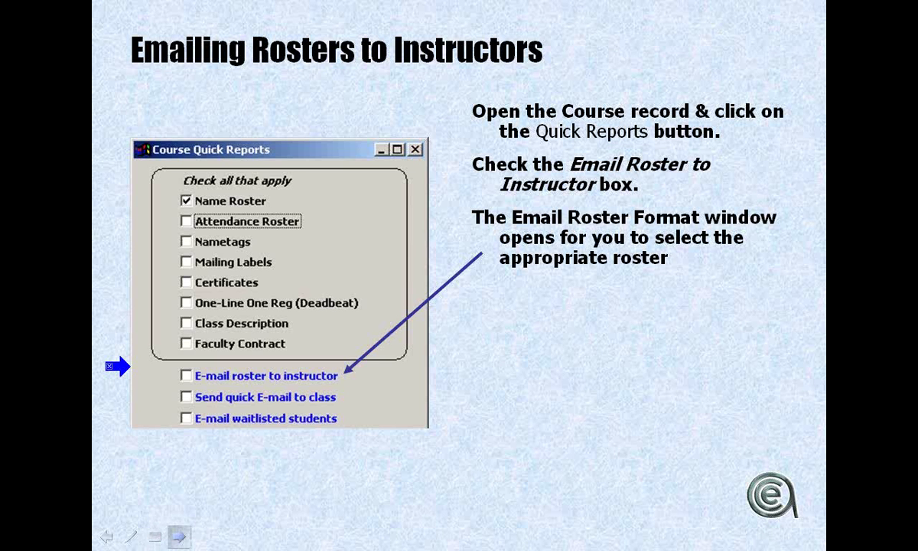
key("space")
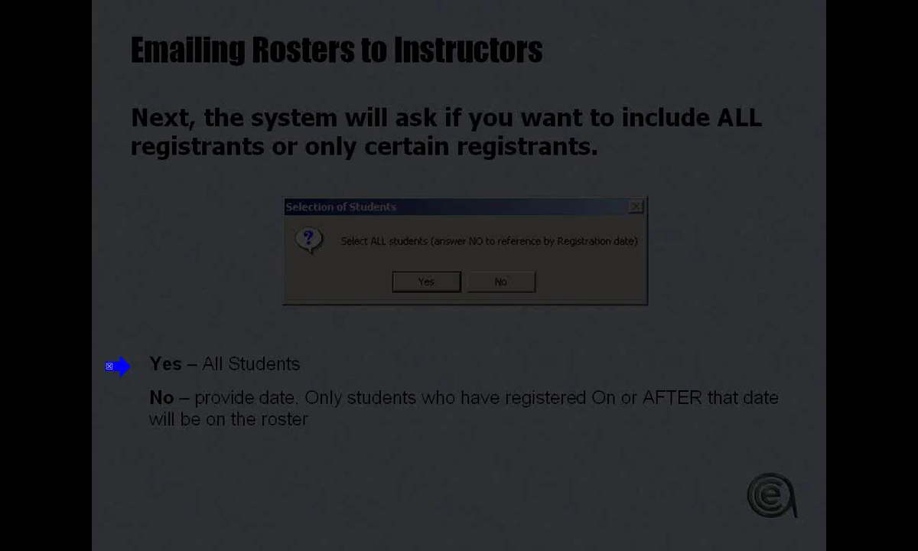
key("space")
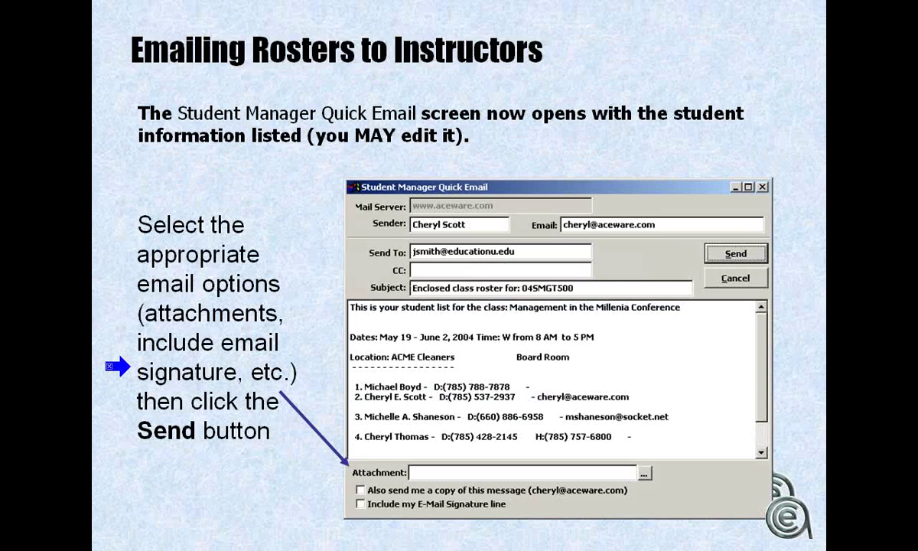
left_click(183, 538)
key("space")
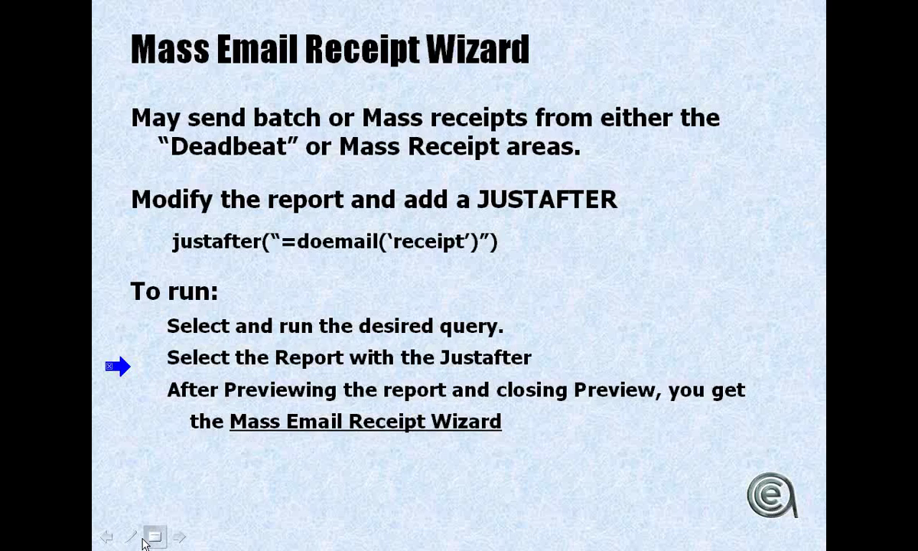
key("alt+Tab")
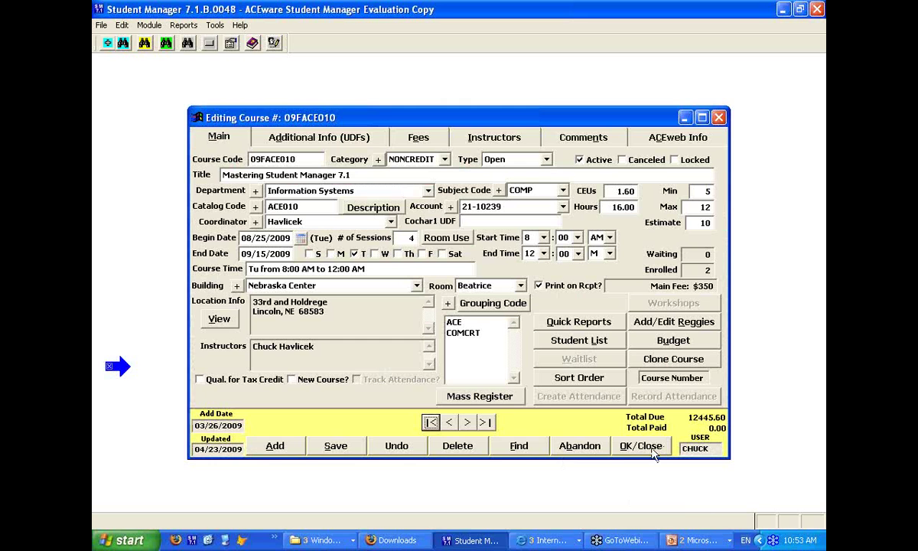
- Close the course record and run Mailing Labels with Modify Report and Additional Reports selected
left_click(606, 442)
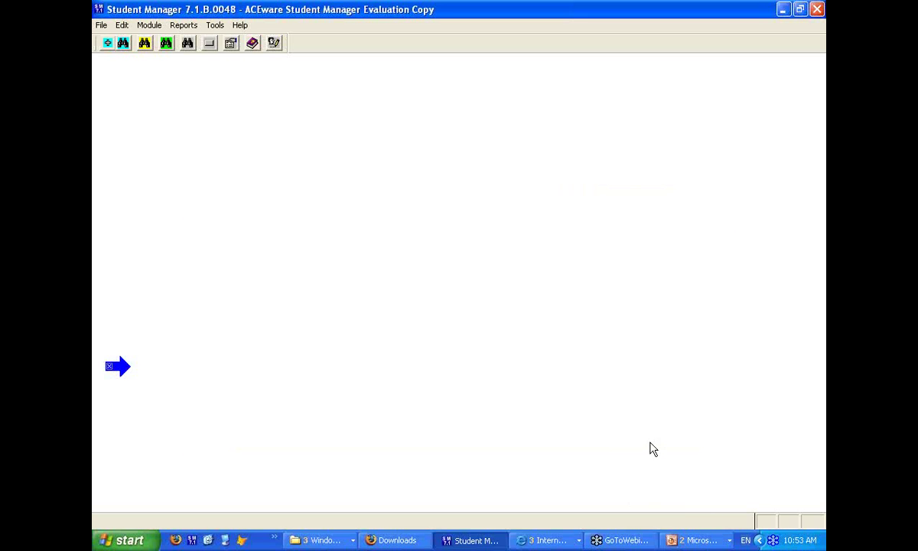
left_click(192, 28)
mouse_move(198, 55)
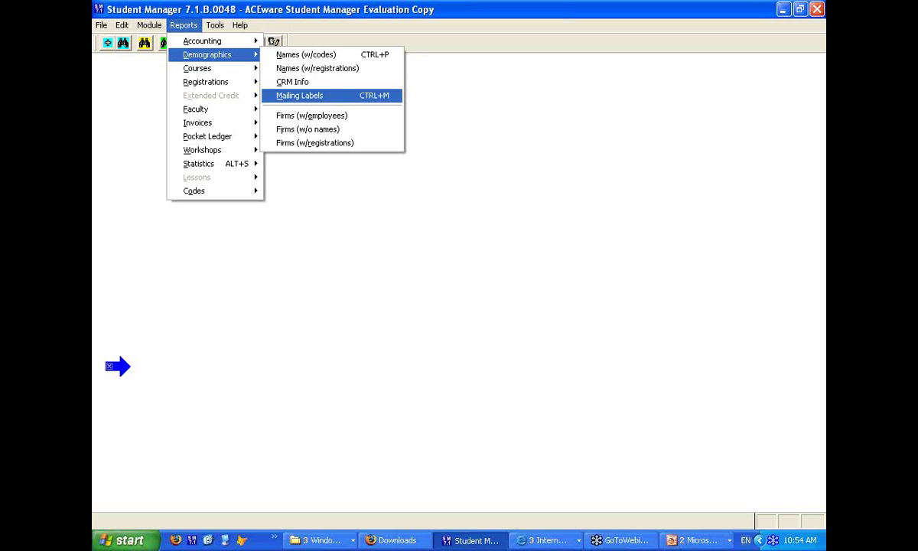
left_click(312, 98)
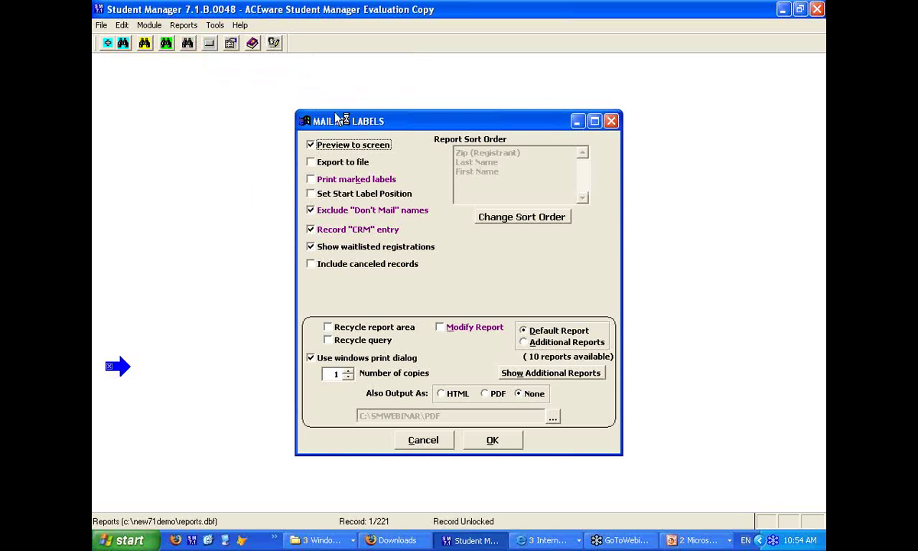
left_click(440, 327)
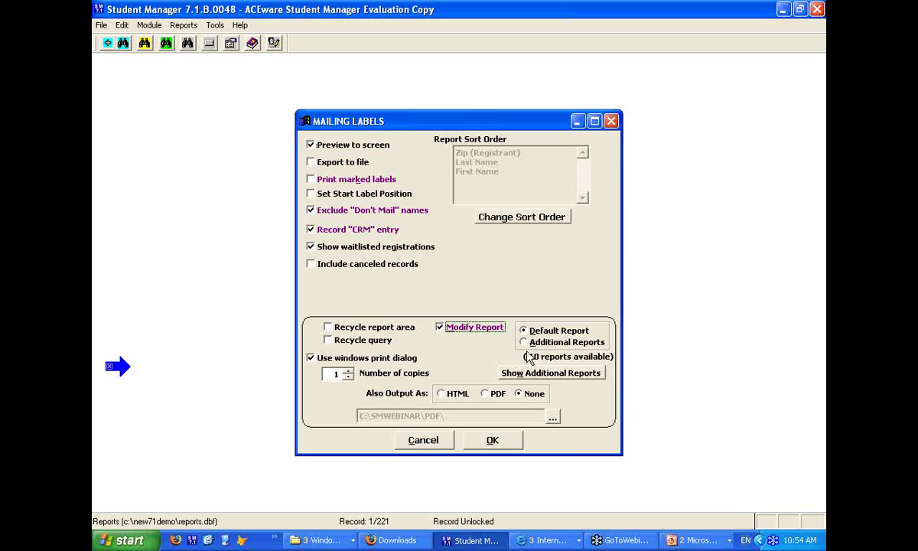
left_click(523, 342)
left_click(492, 440)
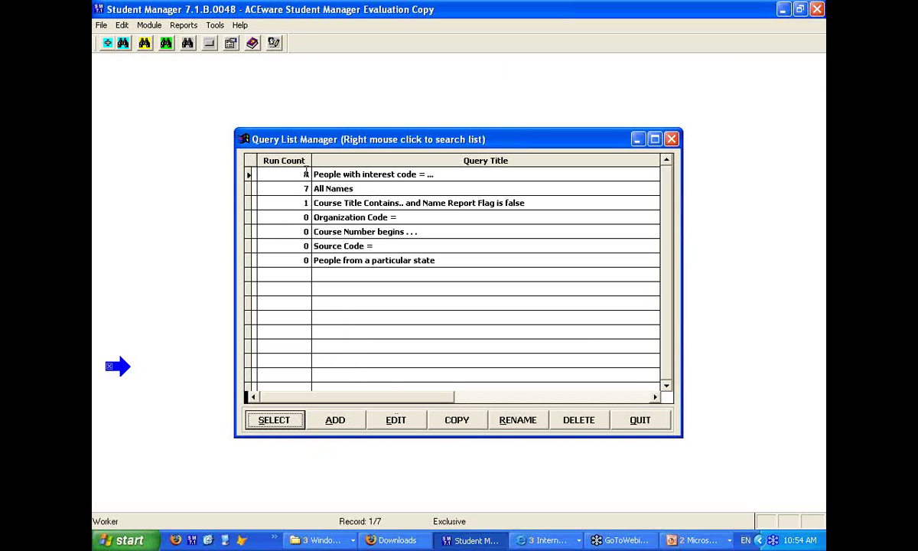
- Run the People with interest code query for COM and open the DoEmail label report for editing
left_click(280, 425)
type("COM")
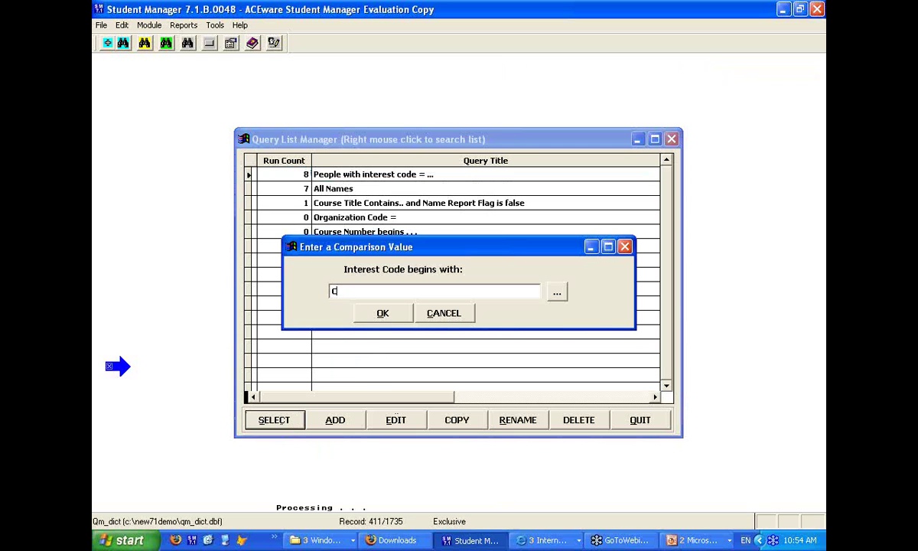
left_click(381, 312)
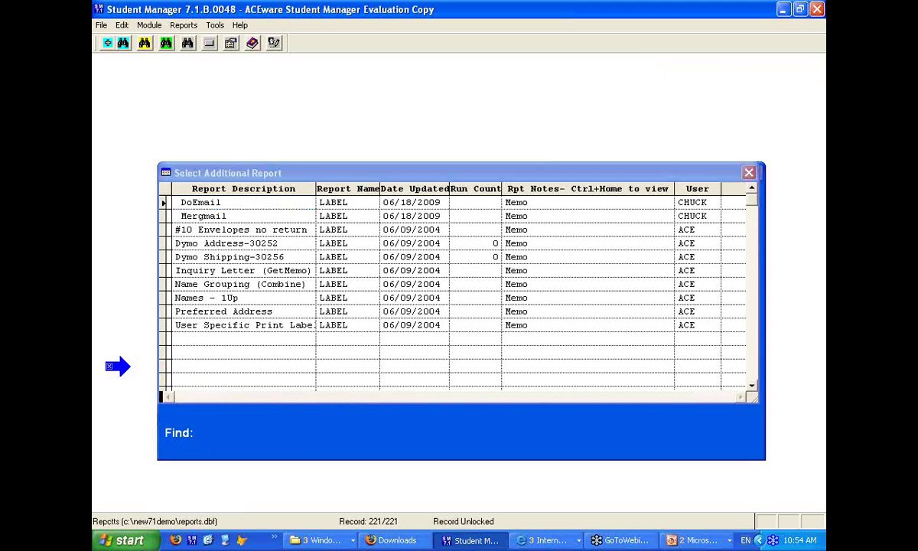
double_click(240, 201)
left_click(461, 329)
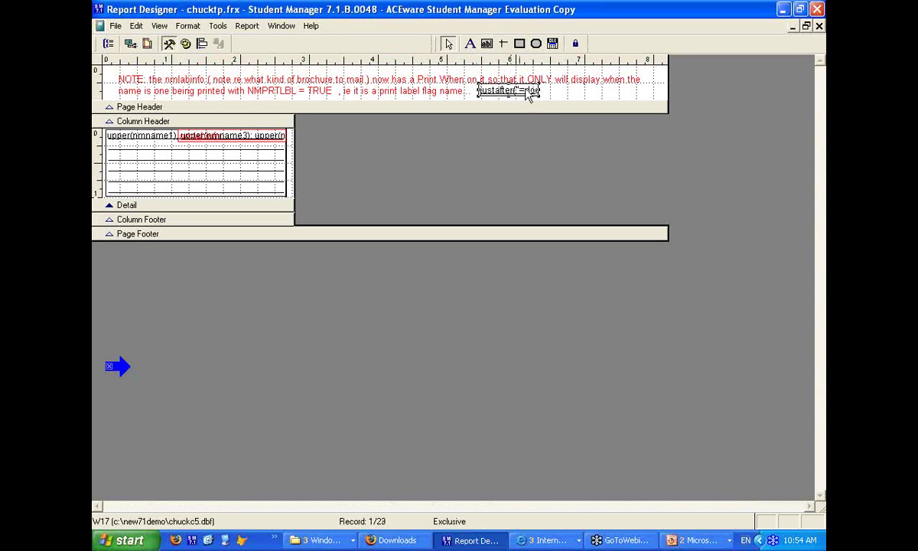
- Edit the justafter doemail expression, changing its final character to a comma
double_click(511, 90)
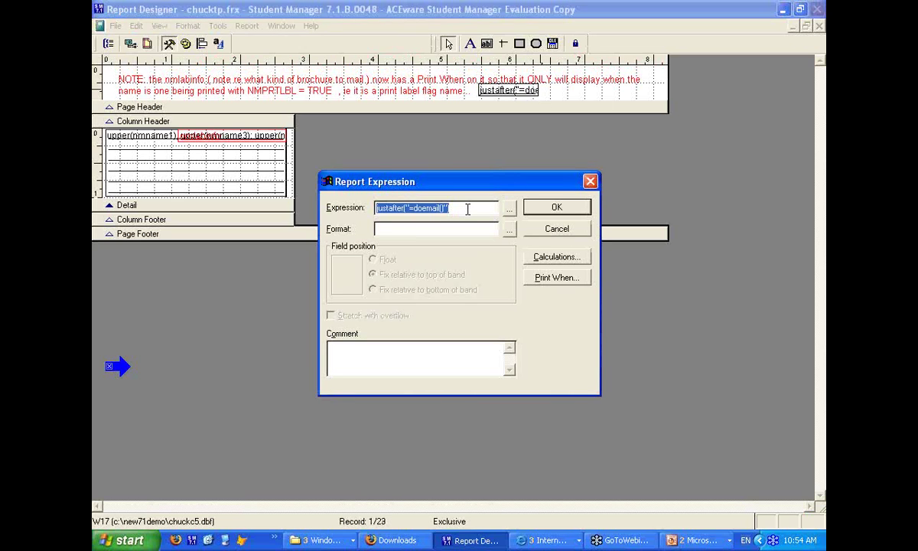
key("BackSpace")
type(",")
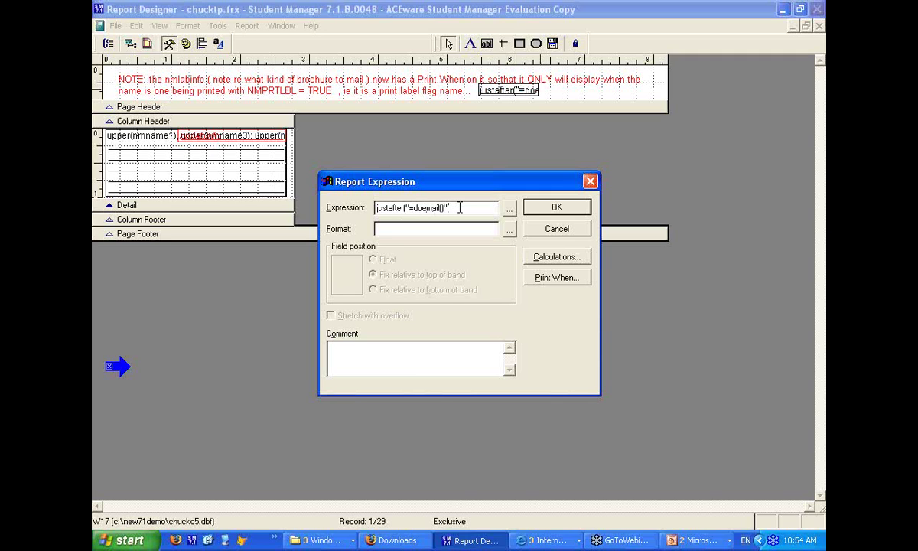
type(")")
key("BackSpace")
type(")")
left_click(566, 209)
key("BackSpace")
type(",")
key("Escape")
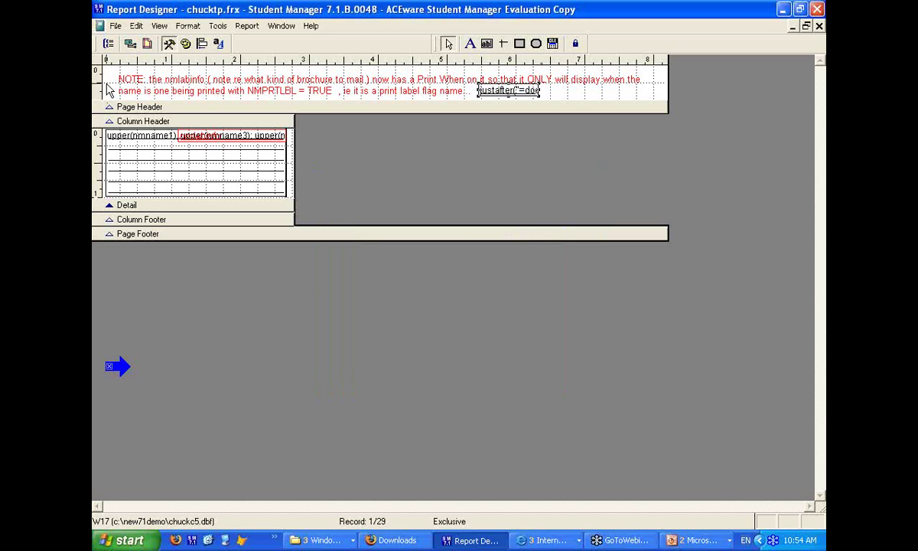
- Close the chucktp.frx report layout without saving its changes
left_click(115, 25)
left_click(134, 45)
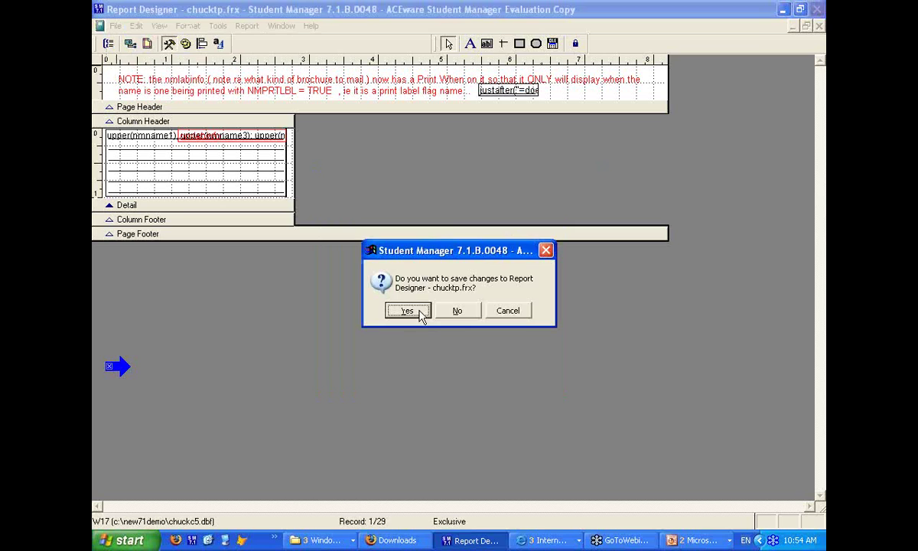
left_click(507, 311)
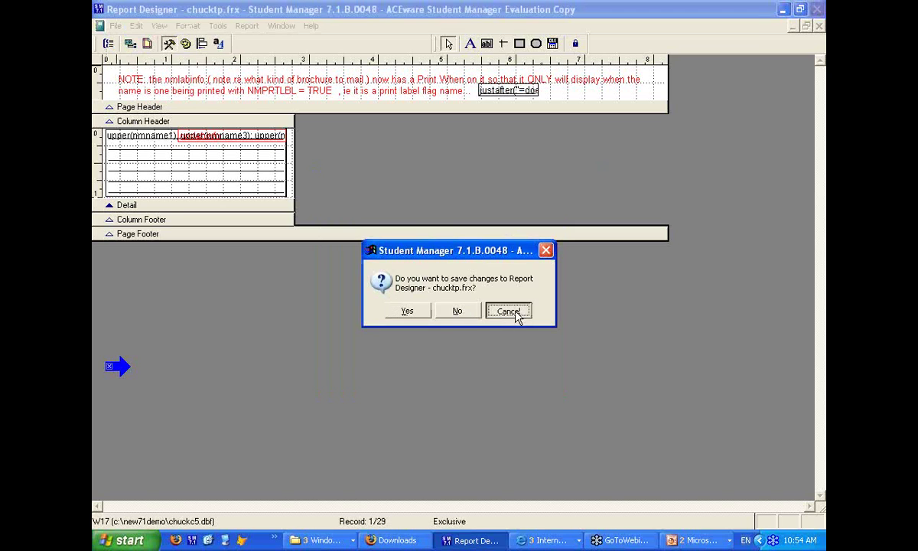
left_click(113, 23)
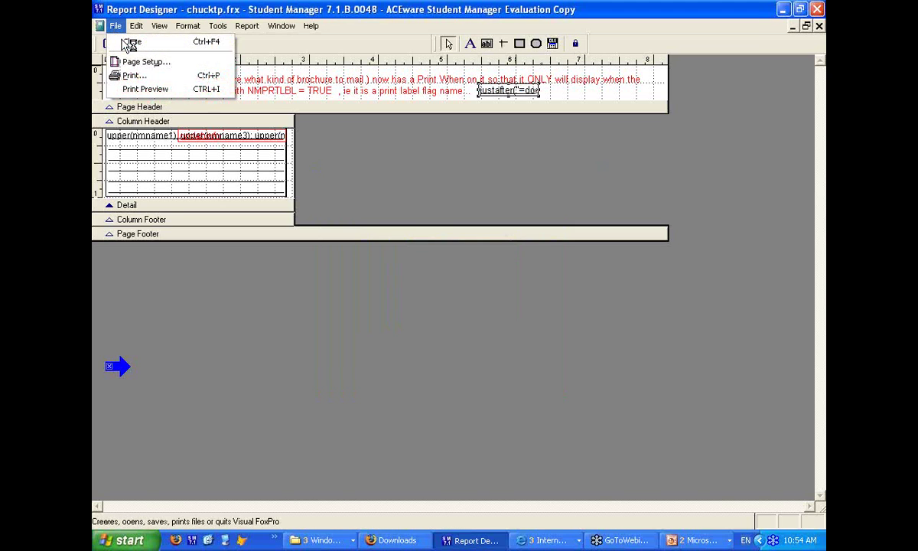
left_click(133, 44)
left_click(471, 312)
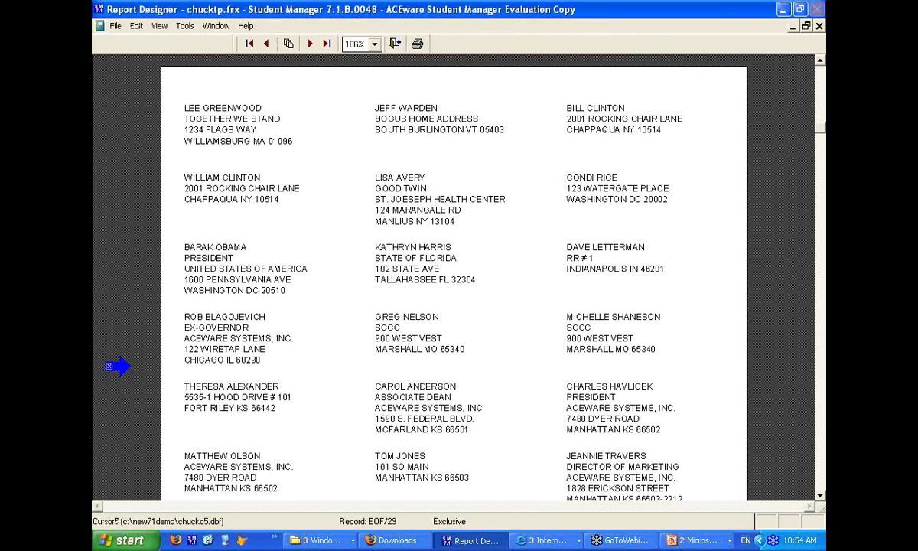
- Close the label preview, skip the CRM contact entry, and cancel the Mass Email Wizard
left_click(394, 44)
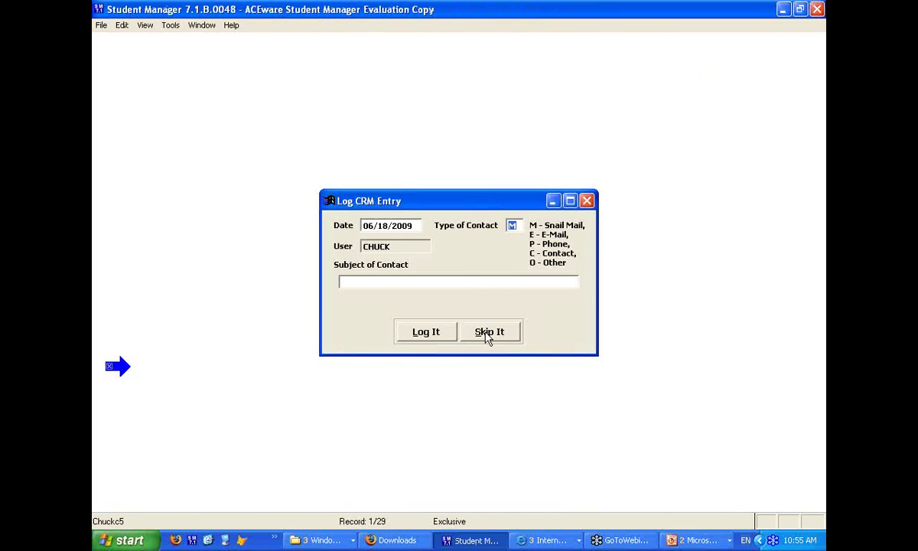
left_click(485, 333)
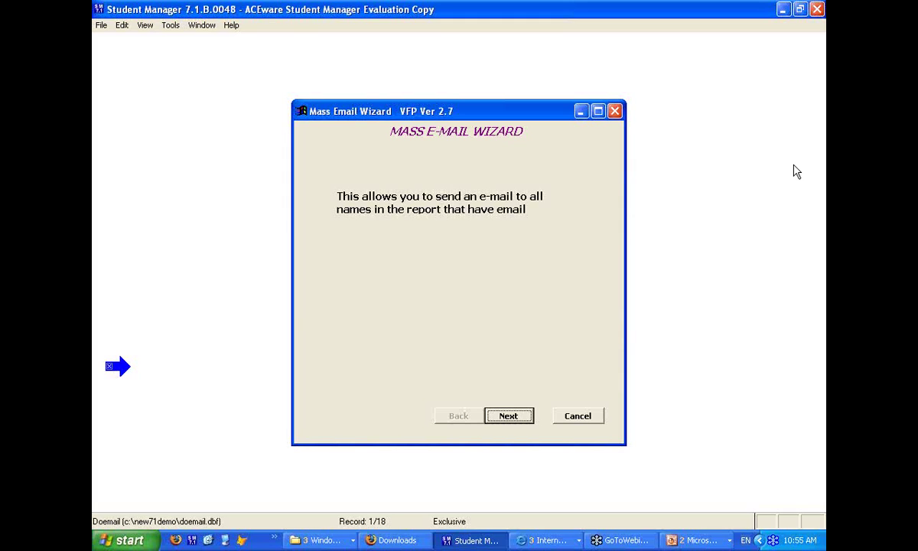
left_click(816, 13)
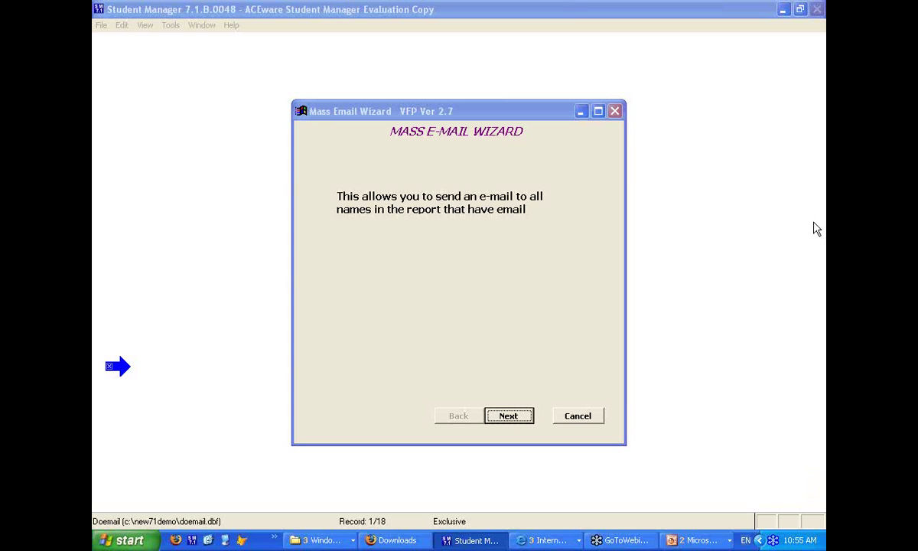
left_click(577, 415)
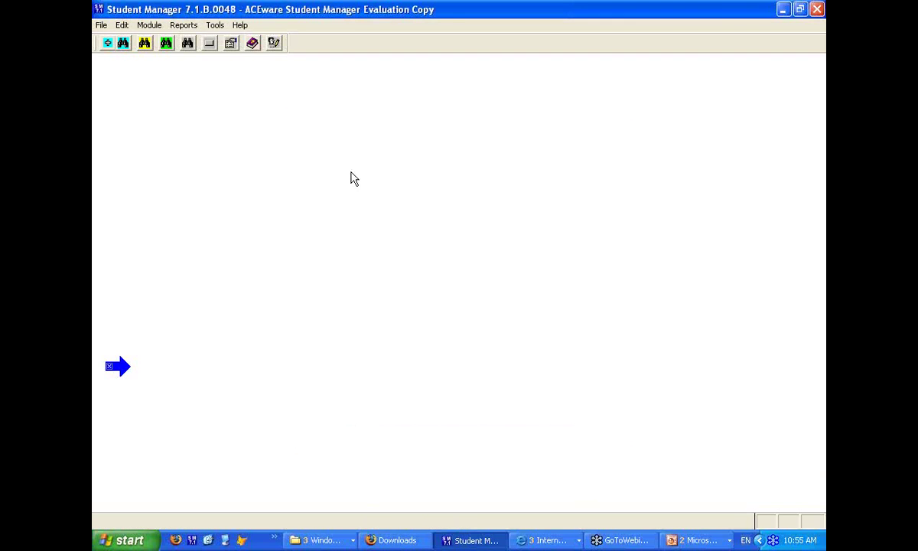
- Open Reports > Demographics > Mailing Labels and exclude "Don't Mail" names
left_click(188, 29)
mouse_move(194, 59)
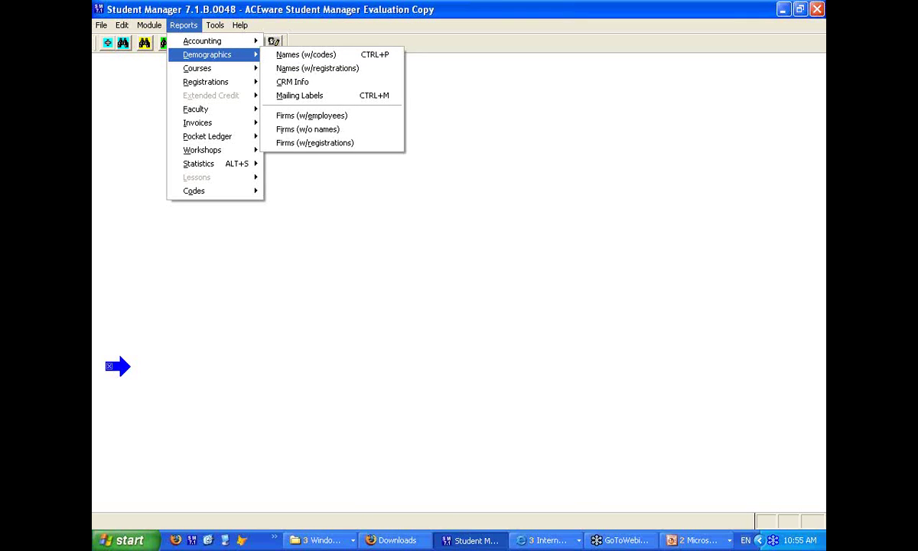
left_click(288, 98)
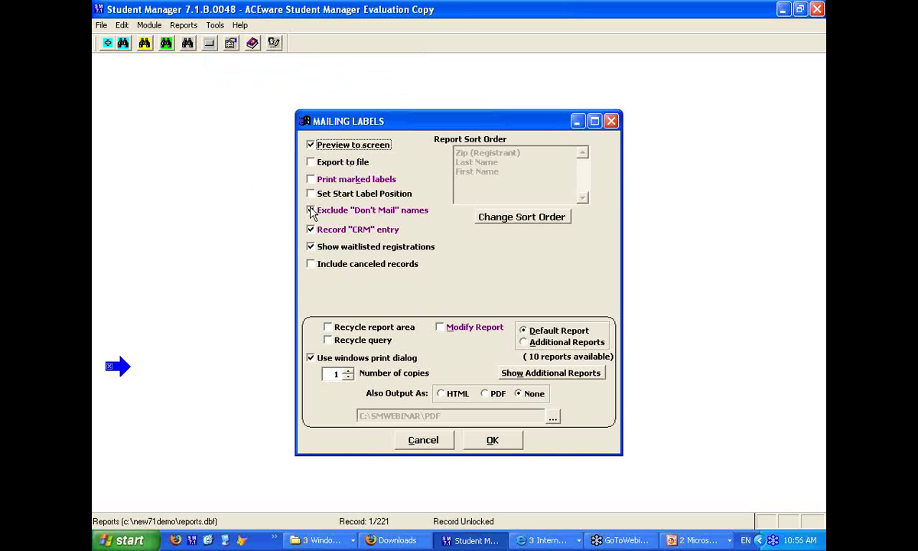
left_click(440, 328)
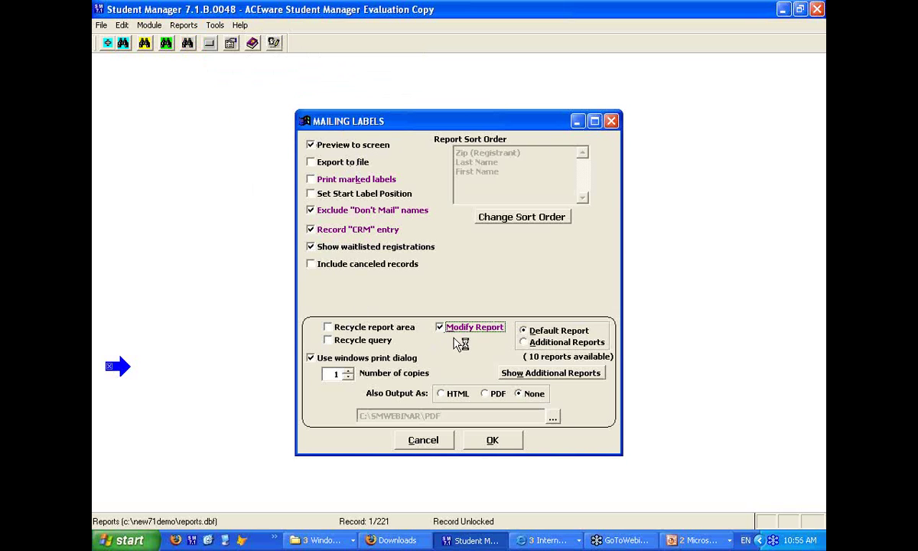
- Choose Additional Reports and run the People with interest code query, which finds no matches without a value
left_click(524, 342)
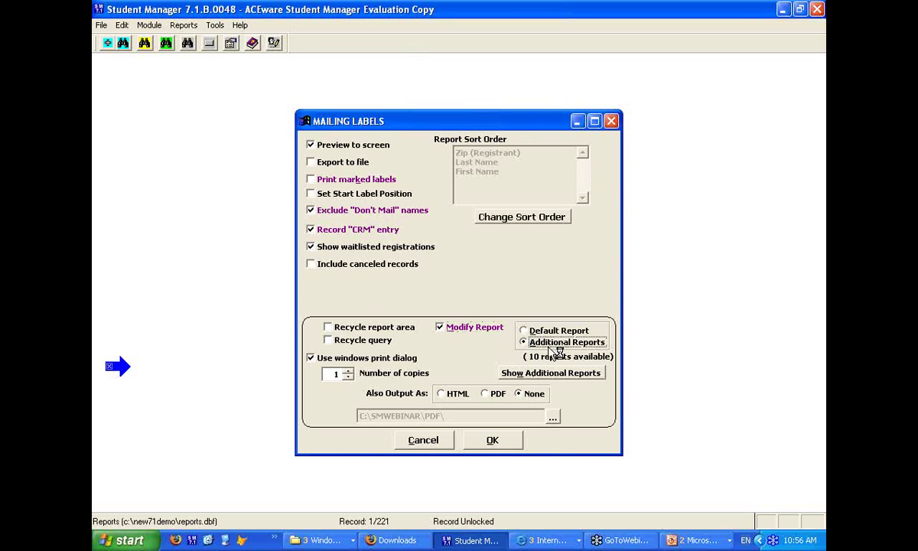
left_click(495, 442)
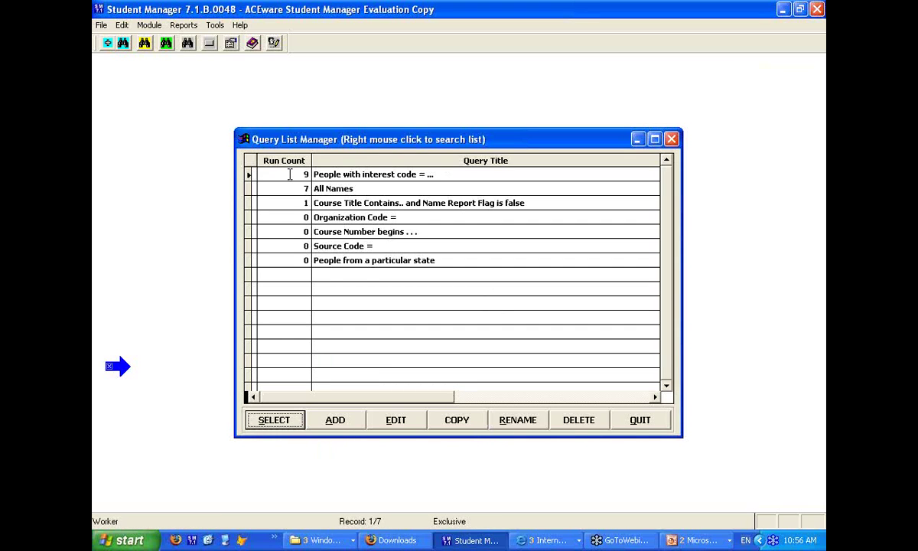
left_click(287, 421)
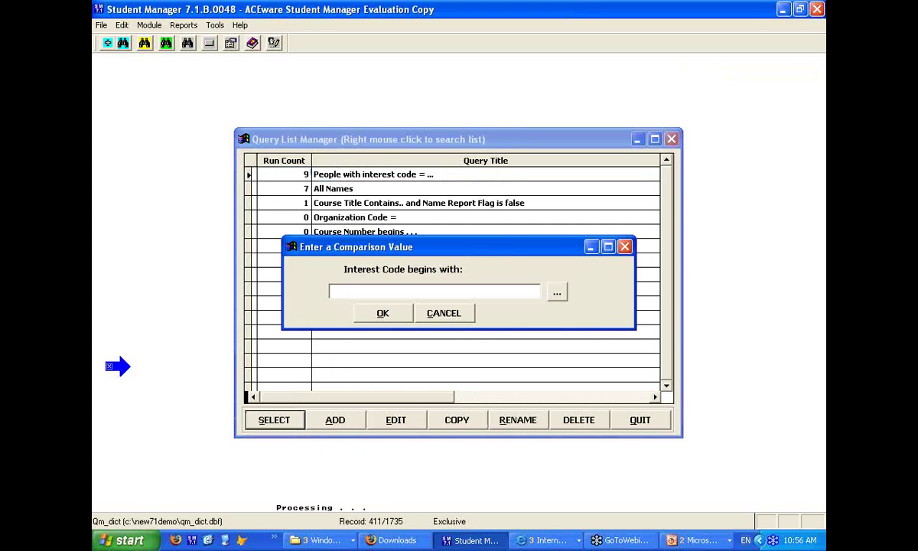
key("Return")
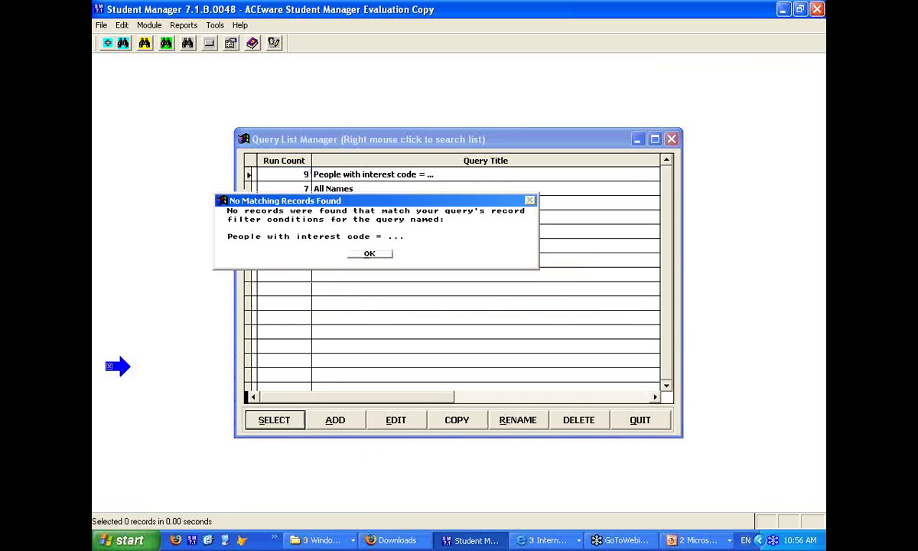
left_click(386, 253)
- Rerun the interest code query with CO as the comparison value
left_click(282, 422)
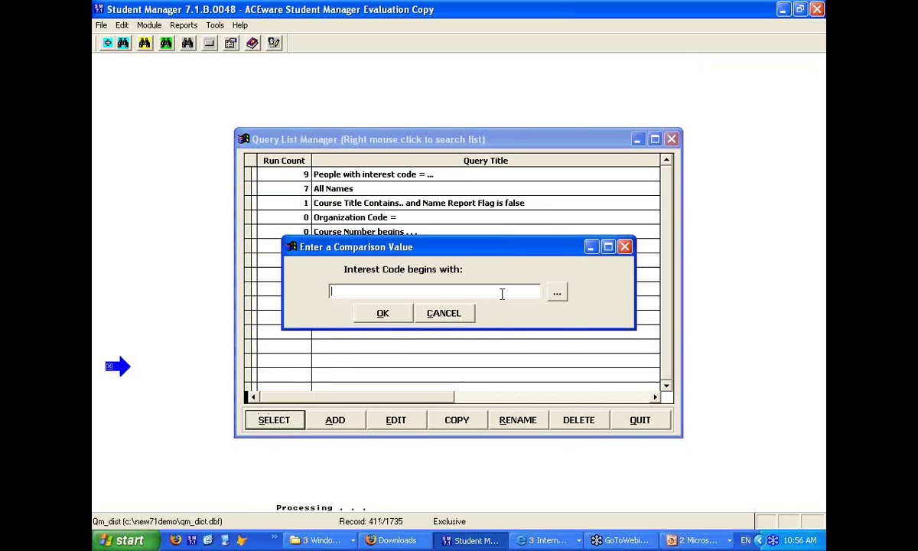
type("C0")
key("BackSpace")
type("OM")
left_click(386, 315)
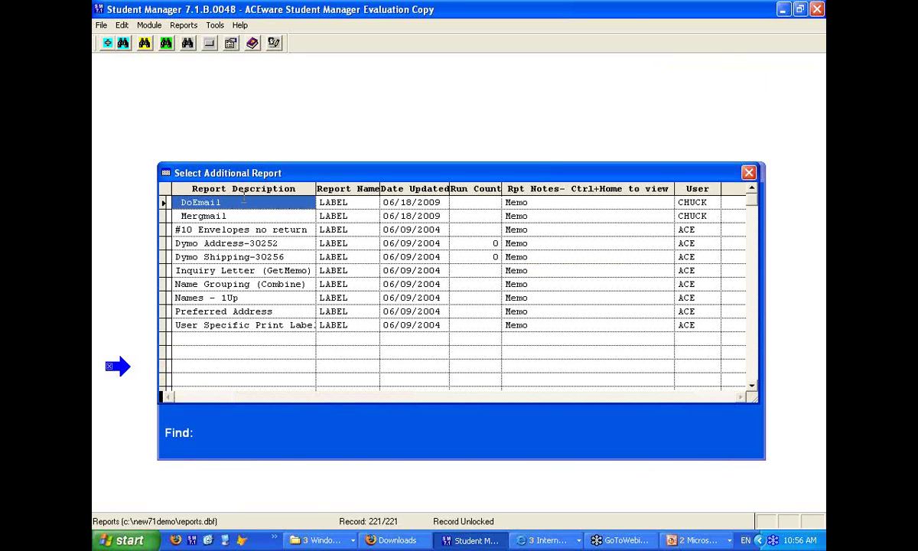
- Open the DoEmail report, widen the justafter field to view its expression, then launch Student Manager help
double_click(243, 201)
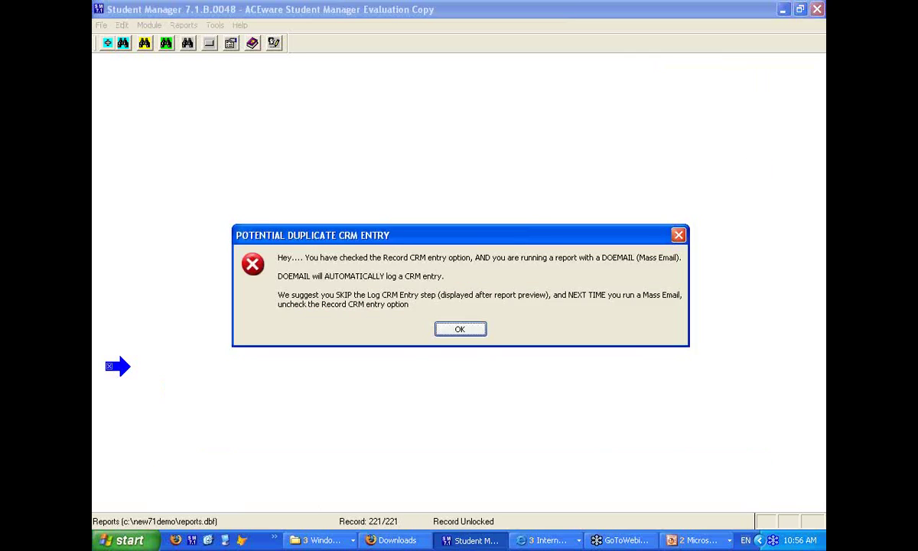
left_click(475, 328)
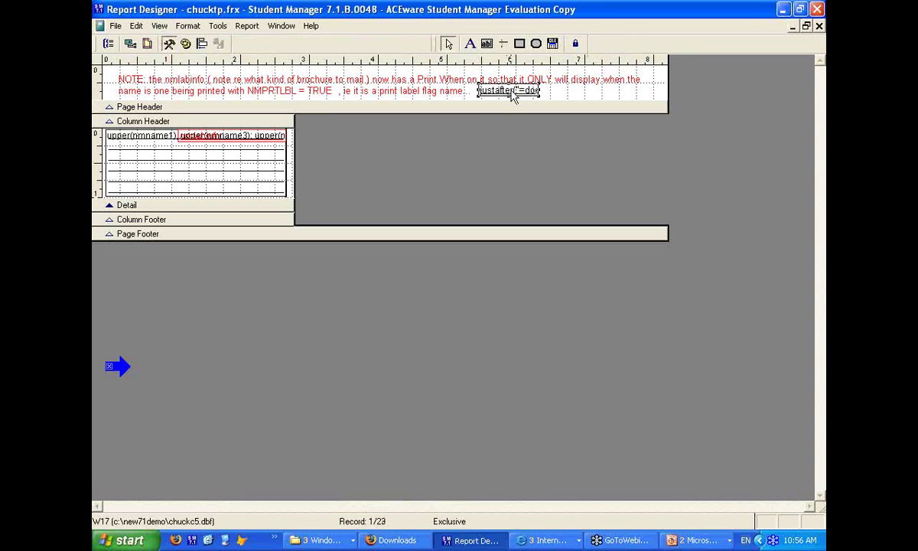
left_click(511, 91)
left_click_drag(540, 90, 609, 91)
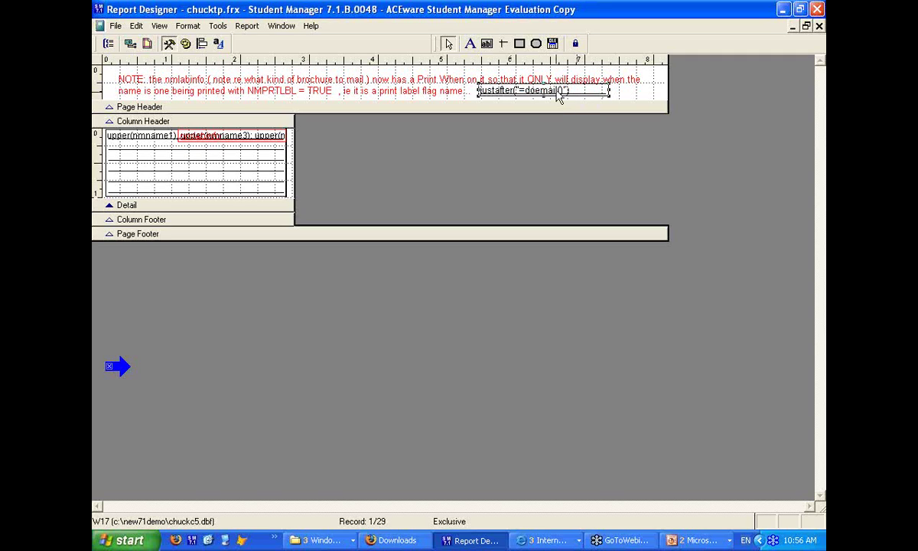
double_click(558, 91)
left_click(442, 196)
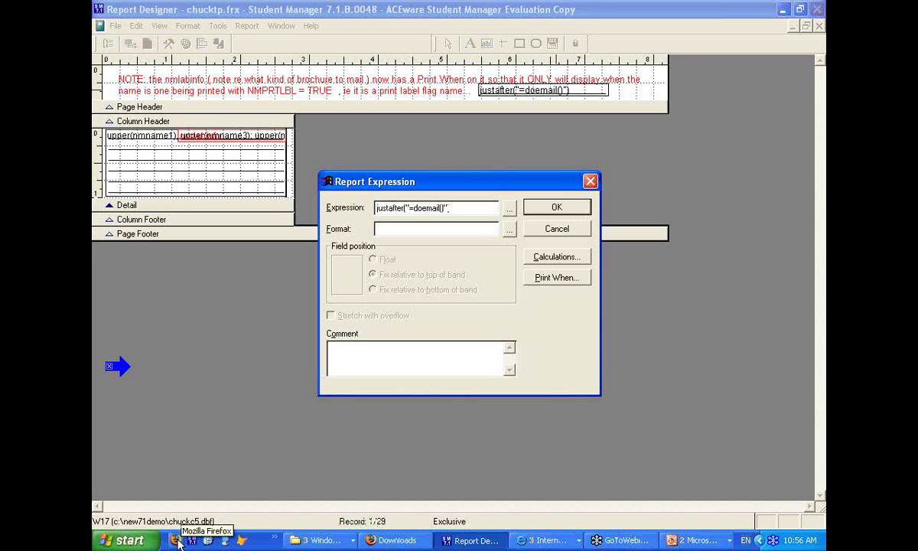
left_click(126, 540)
left_click(153, 346)
- Open the Mass Email Wizard help topic under Optional Modules > Email, then return to the report design window
left_click(127, 141)
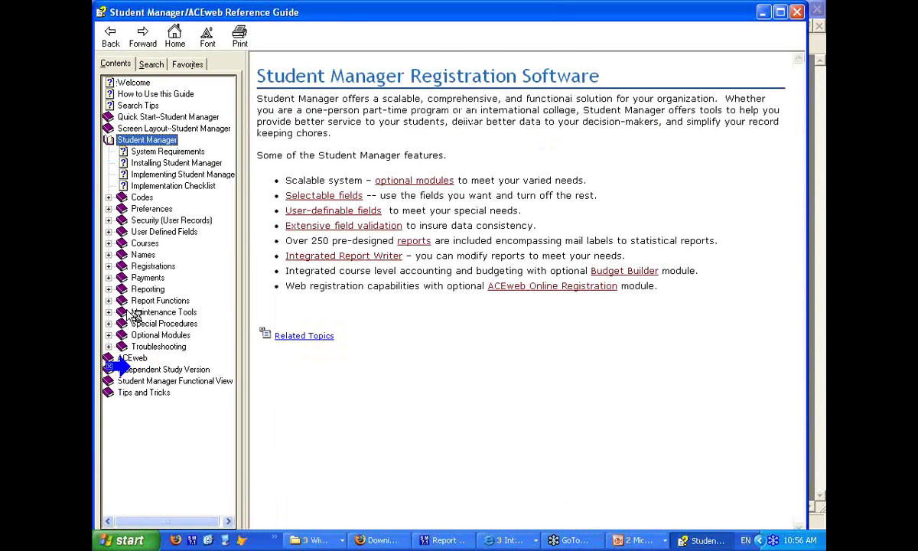
left_click(129, 339)
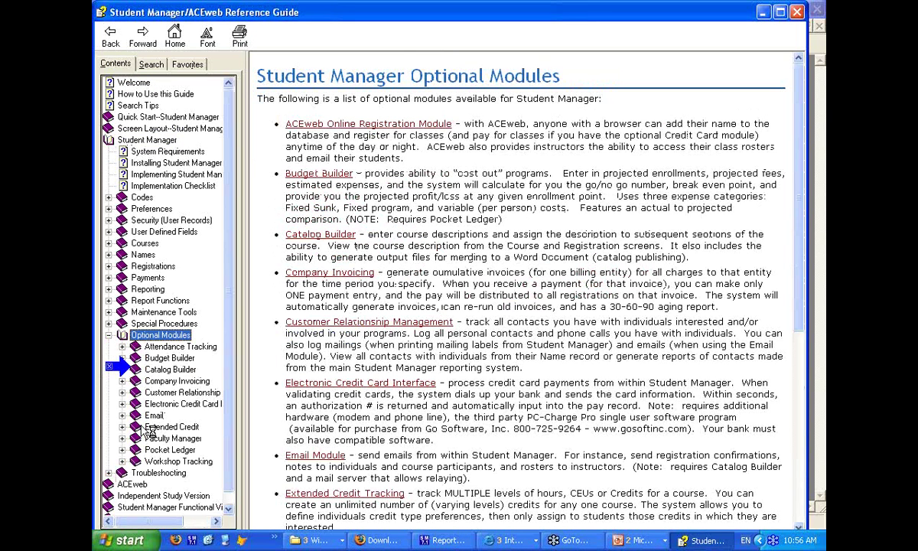
left_click(154, 415)
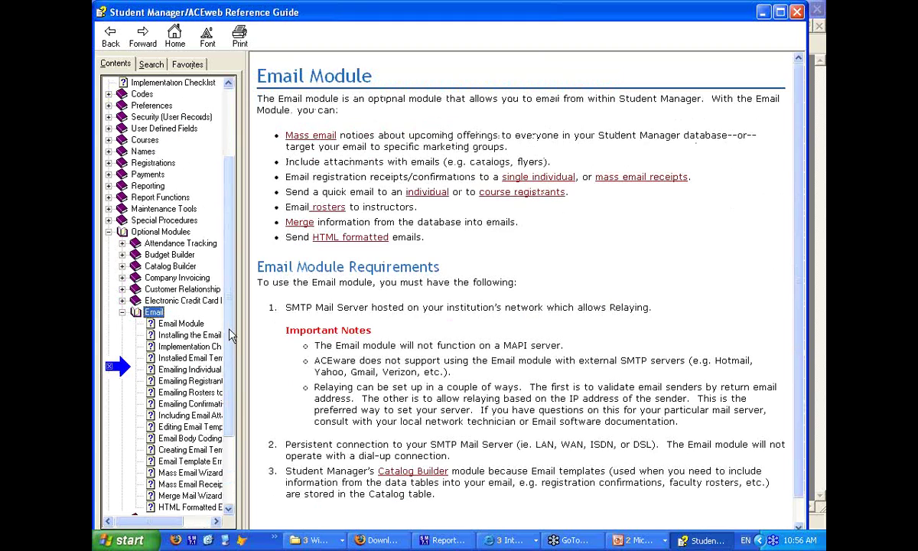
scroll(232, 337, "down", 1)
scroll(231, 336, "down", 2)
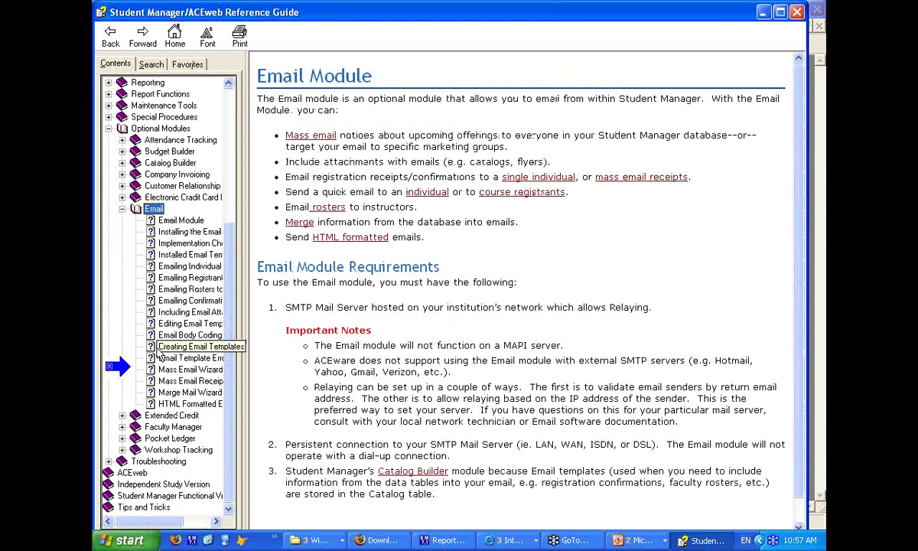
left_click(154, 371)
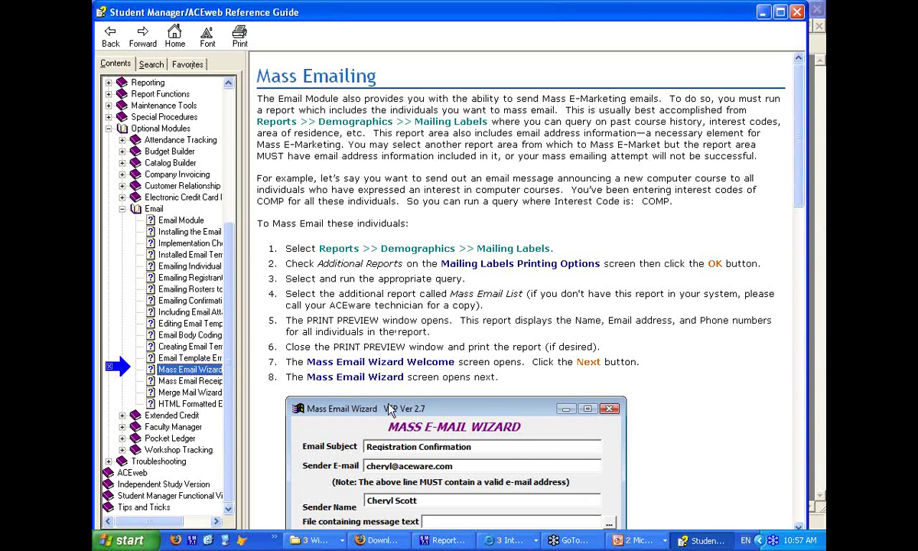
left_click(422, 541)
- Cancel the report expression dialog and close the label report design without saving changes
left_click(575, 231)
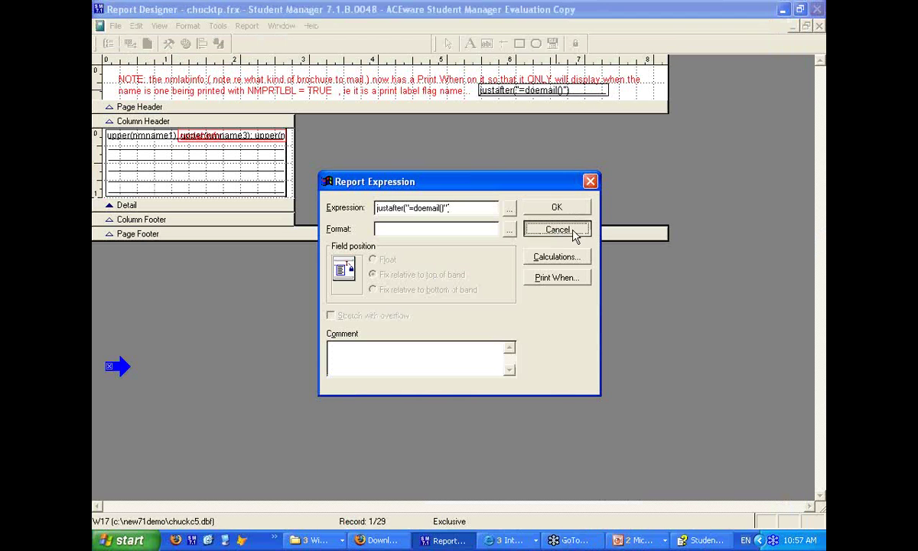
left_click(115, 25)
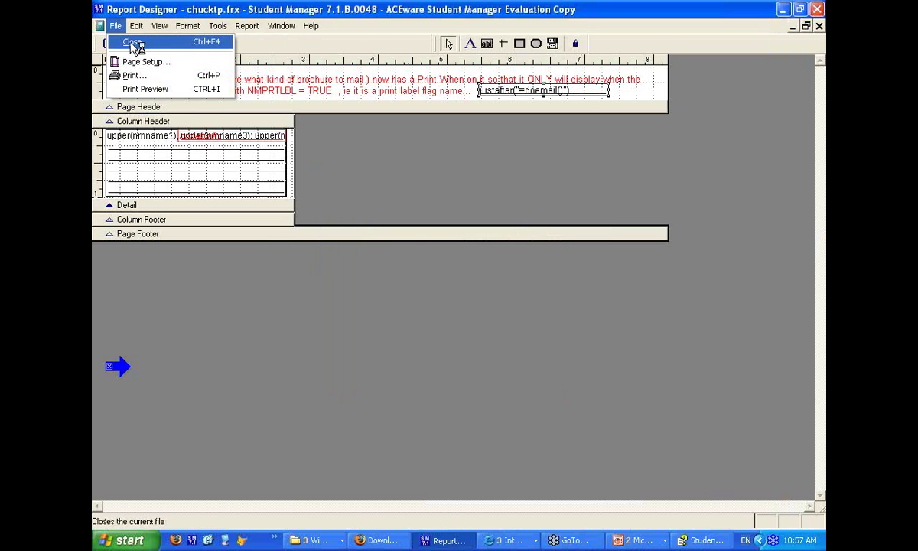
left_click(111, 42)
left_click(458, 311)
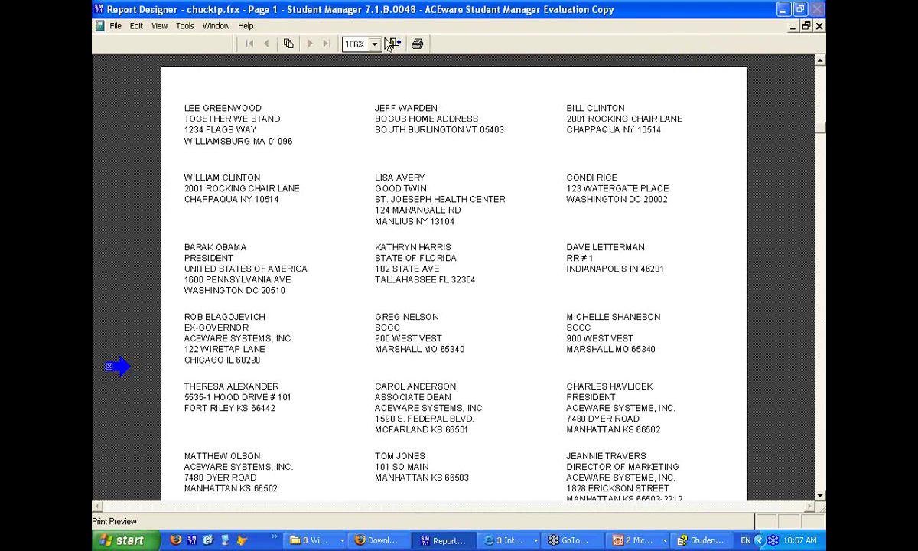
- Close the label preview without printing or logging a CRM entry, and reposition the Mass Email Wizard
left_click(395, 45)
left_click(477, 299)
left_click(491, 330)
left_click_drag(474, 113, 377, 88)
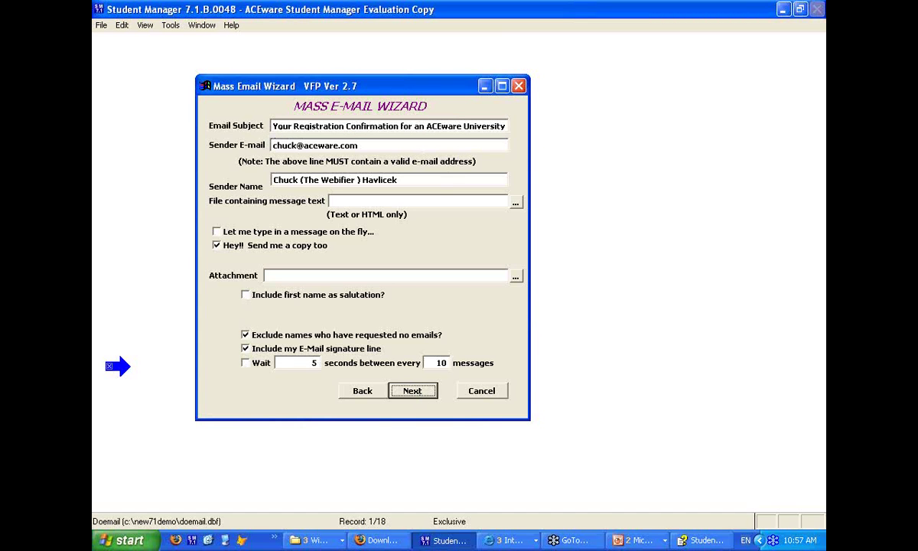
- Replace the subject with 'New Class Offering from ACEware U' and choose to type the message on the fly
key("Tab")
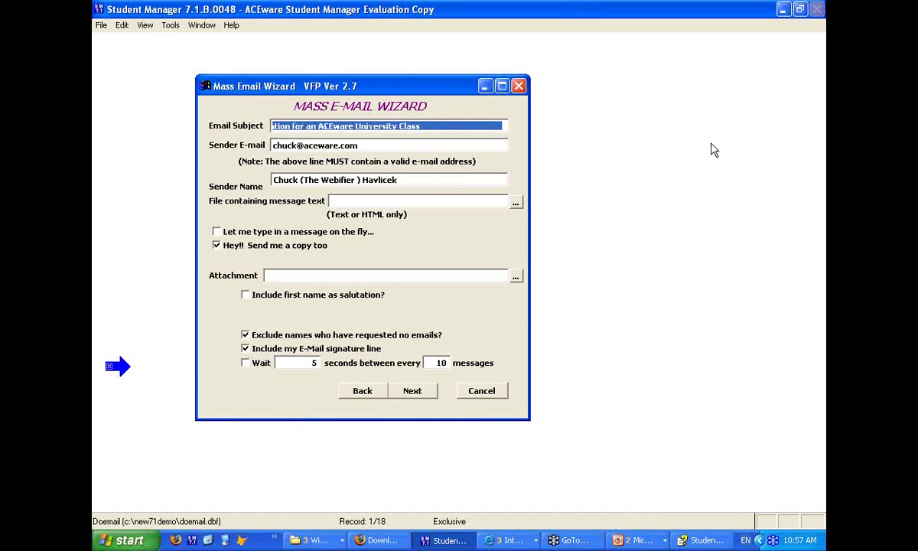
type("New")
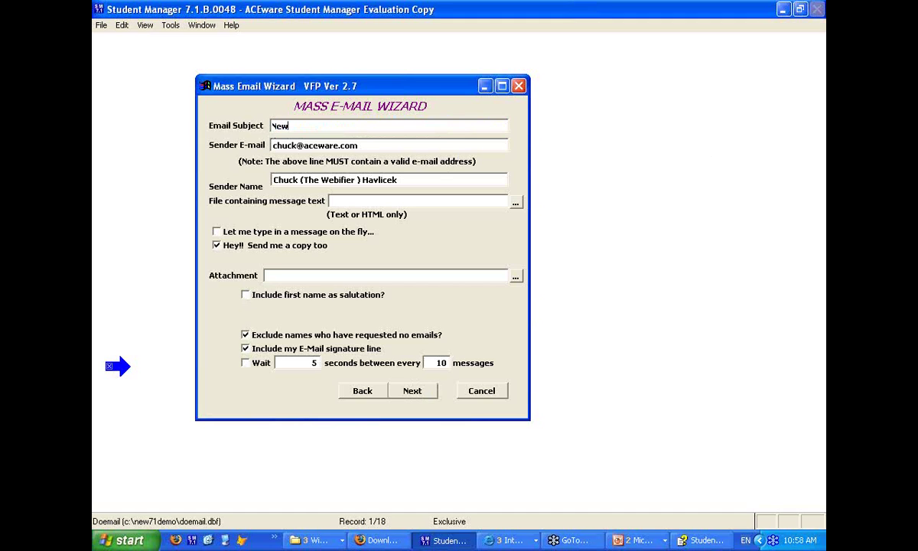
type(" Class Offering from ACEware U")
key("Tab")
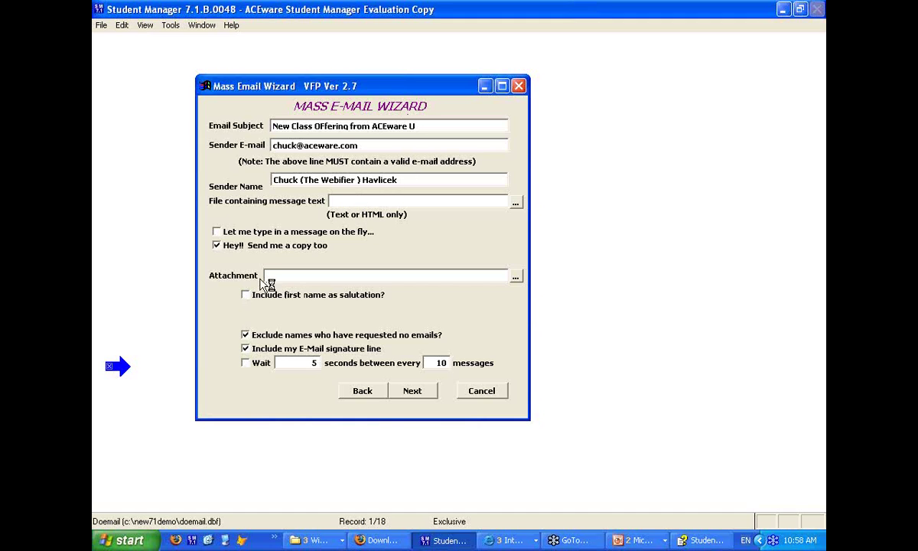
left_click(217, 231)
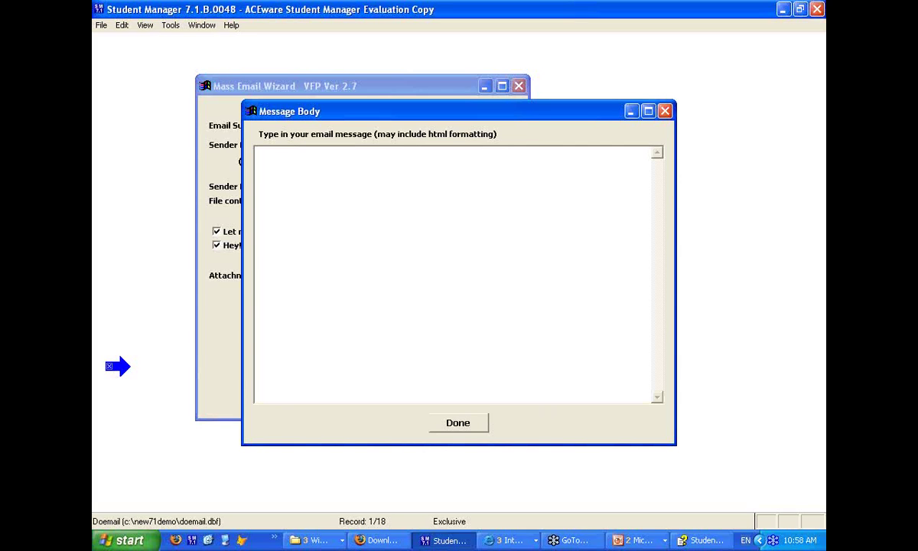
- Type 'Hey.. New Class next July 1st on Coding in ACEware... 1:30 pm...' and begin the sign-up line
type("Hey.. New Class next July 1st on")
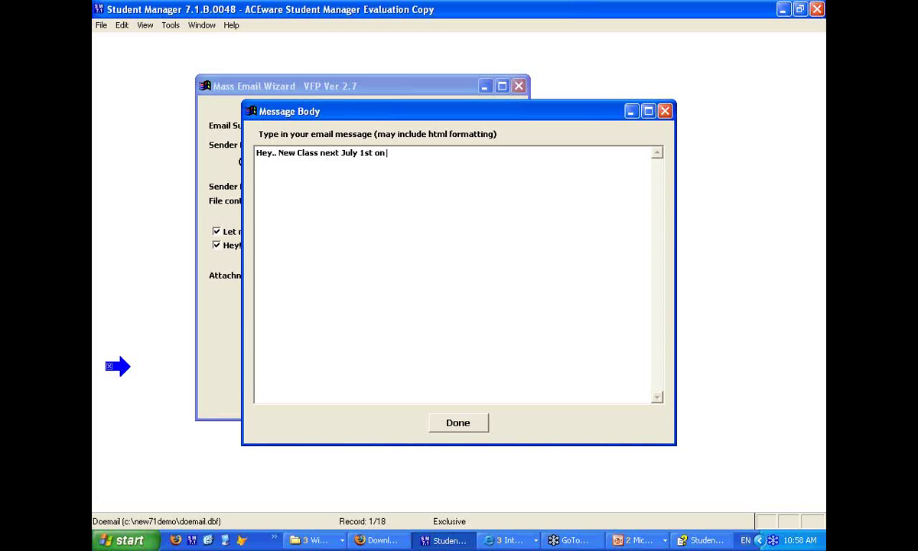
type(" M")
key("BackSpace")
type("Coding in ACEware... 1:")
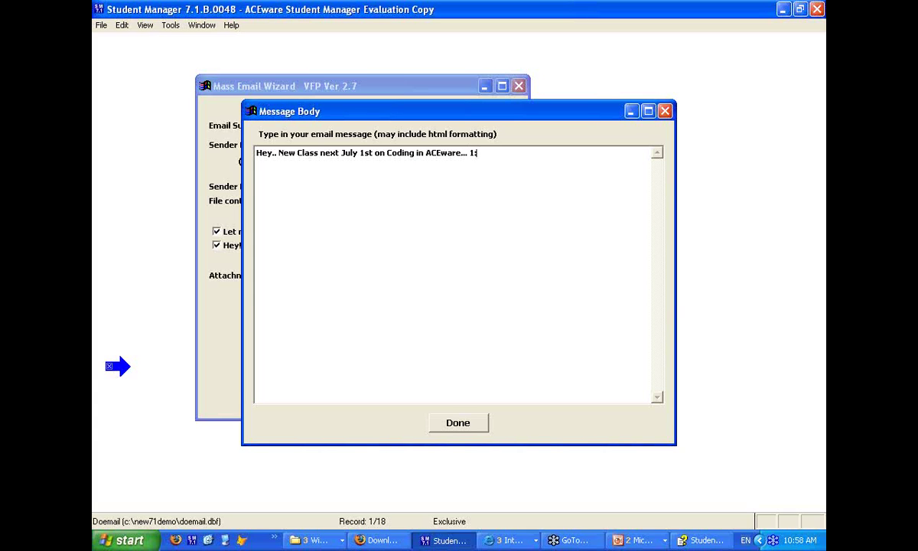
type("30 pm... Sing")
type(" the webinar link...")
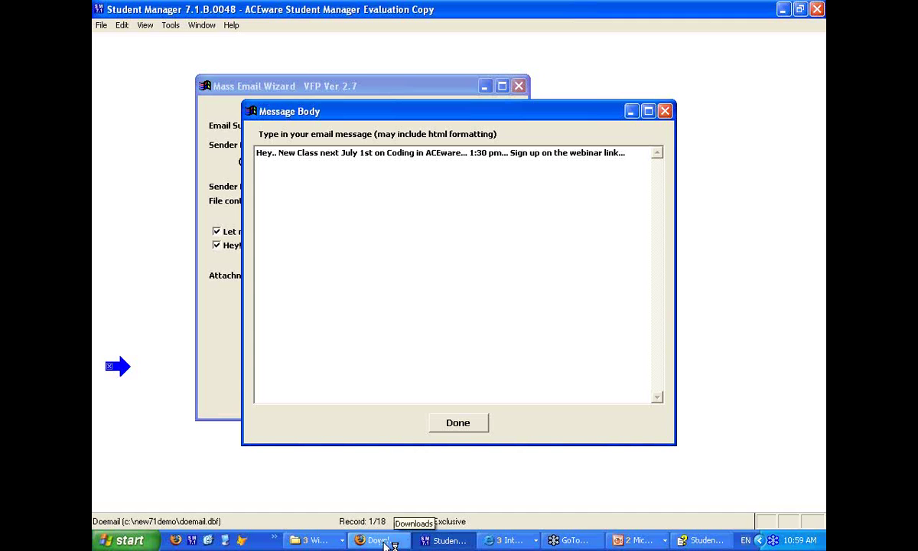
- Copy the Webinars link address from the ACEware homepage in Firefox and switch back to Student Manager
left_click(175, 540)
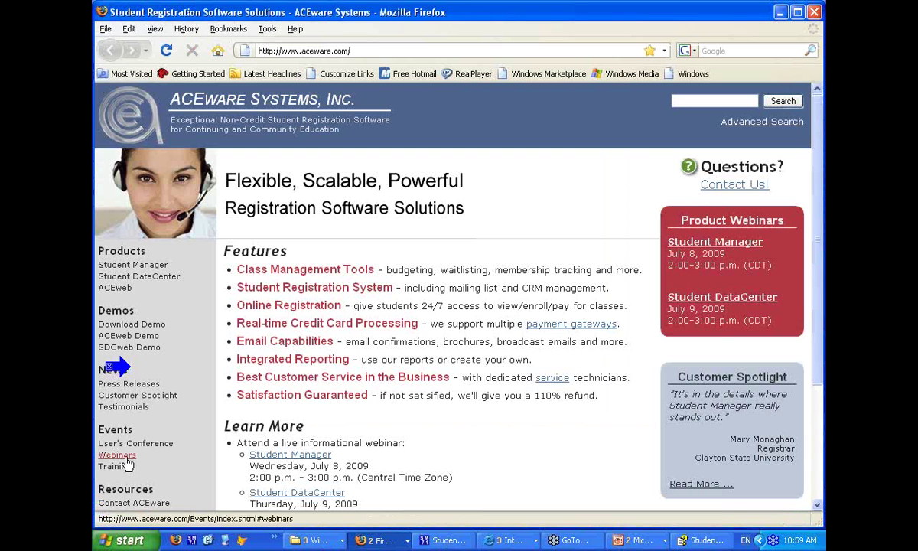
right_click(123, 454)
left_click(178, 431)
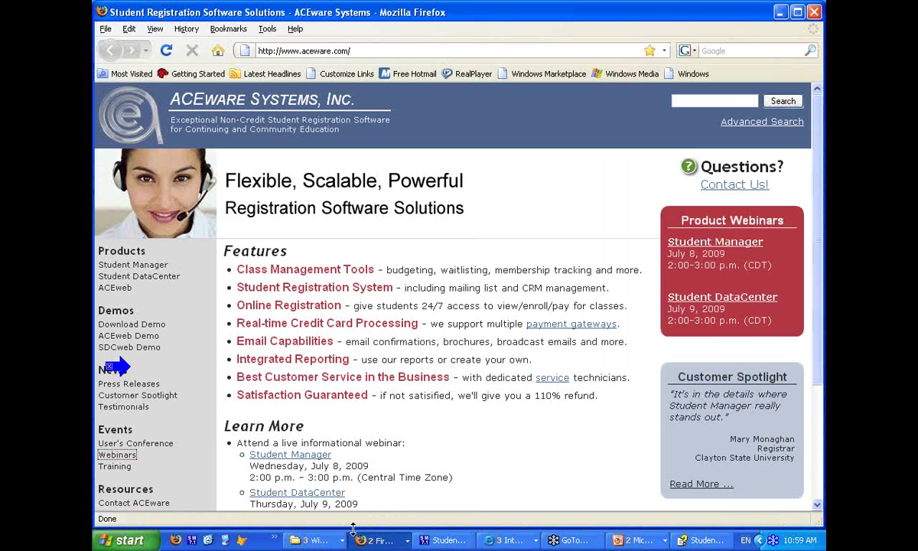
left_click(457, 543)
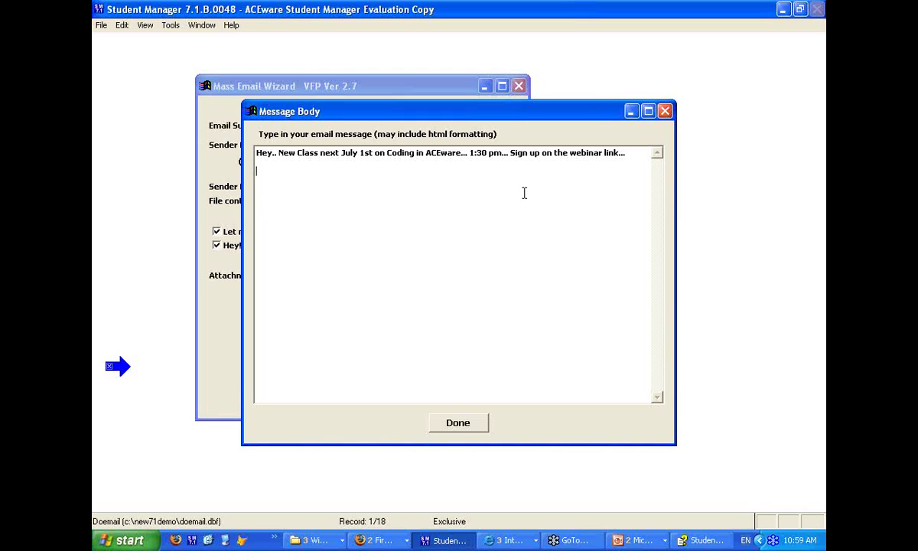
- Paste the webinar URL, add the closing line 'See you there...', and finish the message body
key("ctrl+v")
type("See you there...")
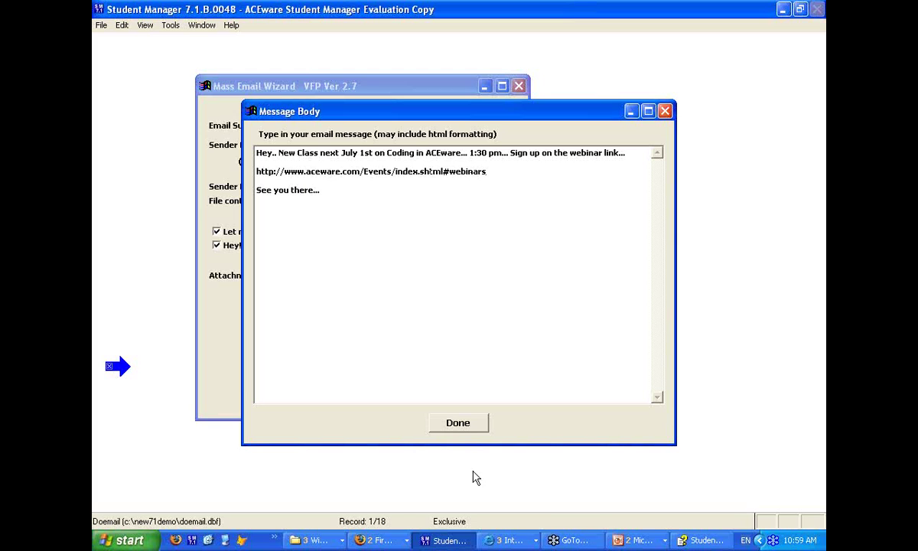
left_click(473, 427)
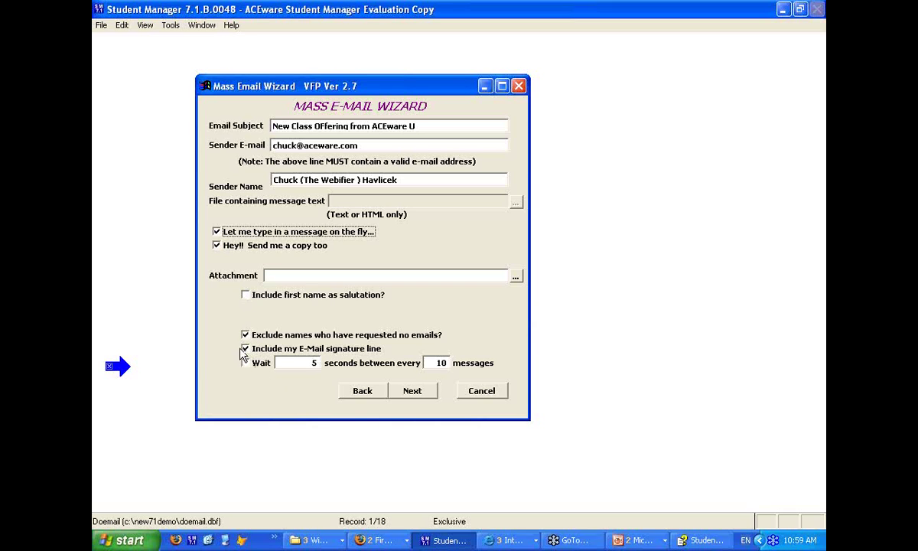
- Cancel the wizard from its final page without sending, close Student Manager, and return to the PowerPoint slide show
left_click(415, 391)
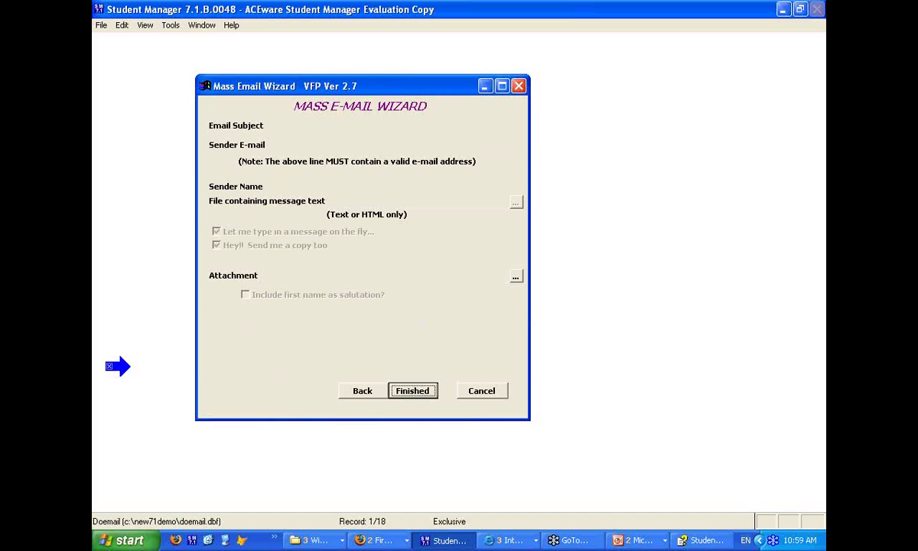
left_click(490, 393)
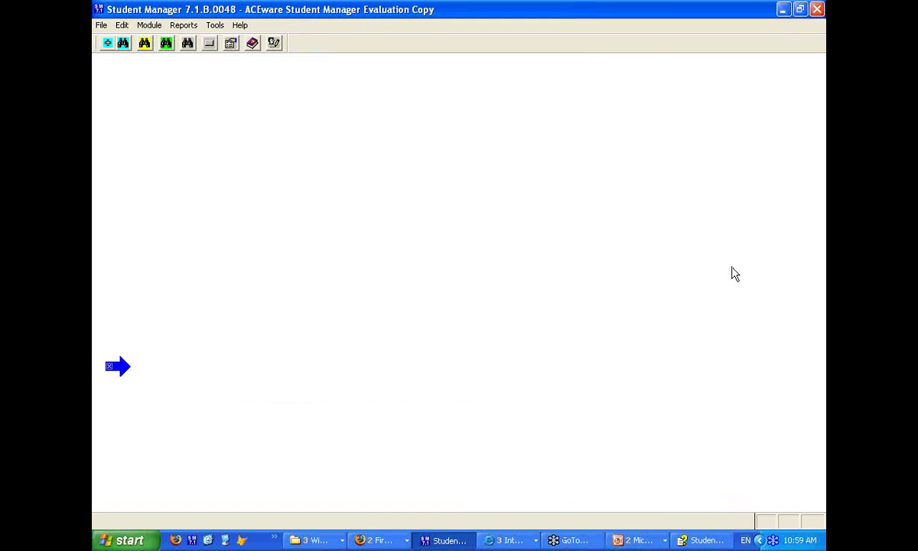
left_click(815, 16)
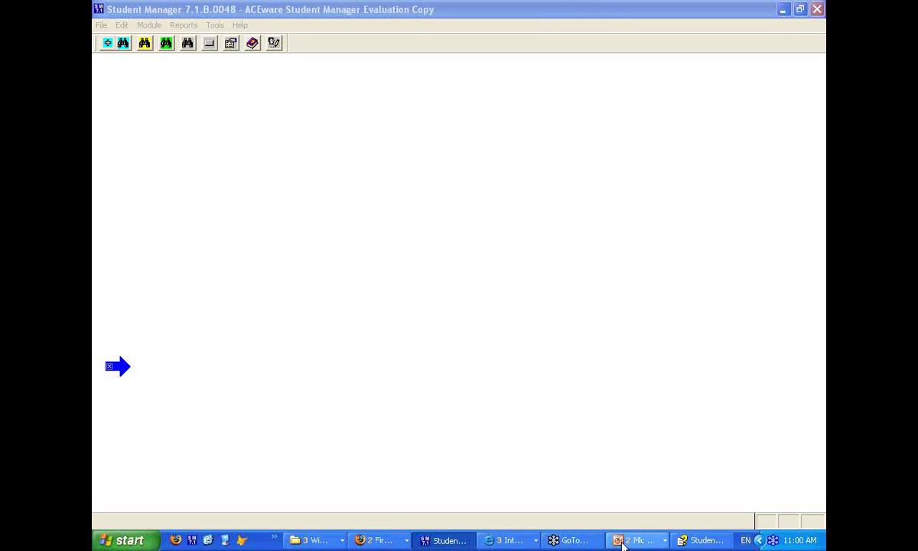
left_click(654, 545)
left_click(660, 504)
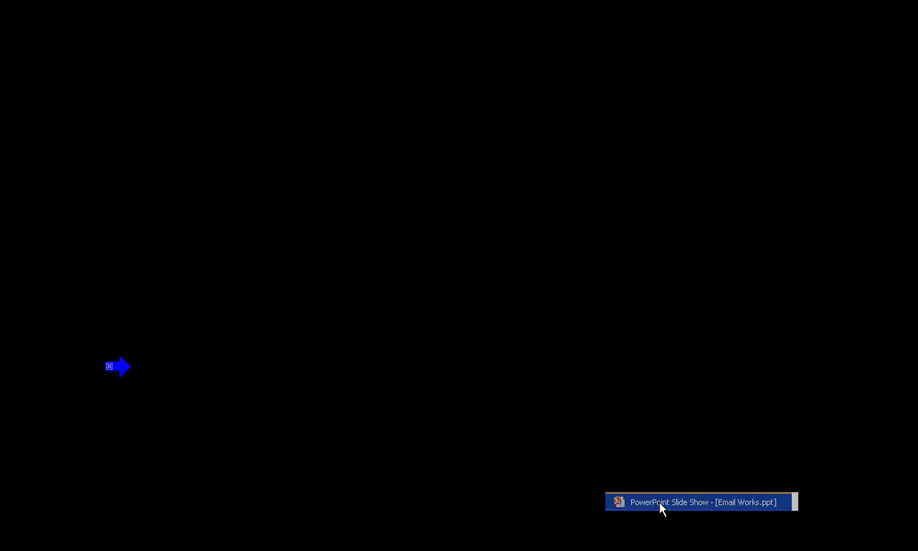
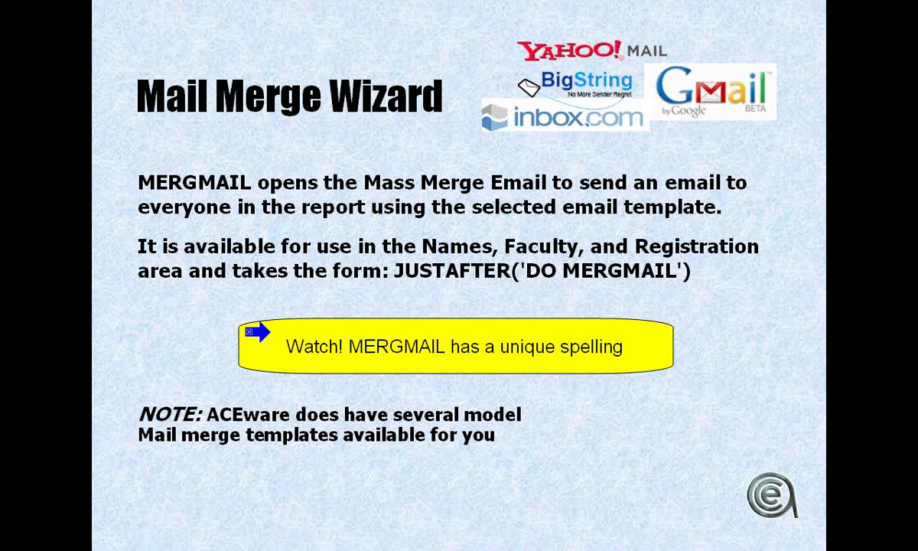
- Advance the slideshow past the SHOUPCLS slide and switch to ACEware Student Manager
left_click(130, 535)
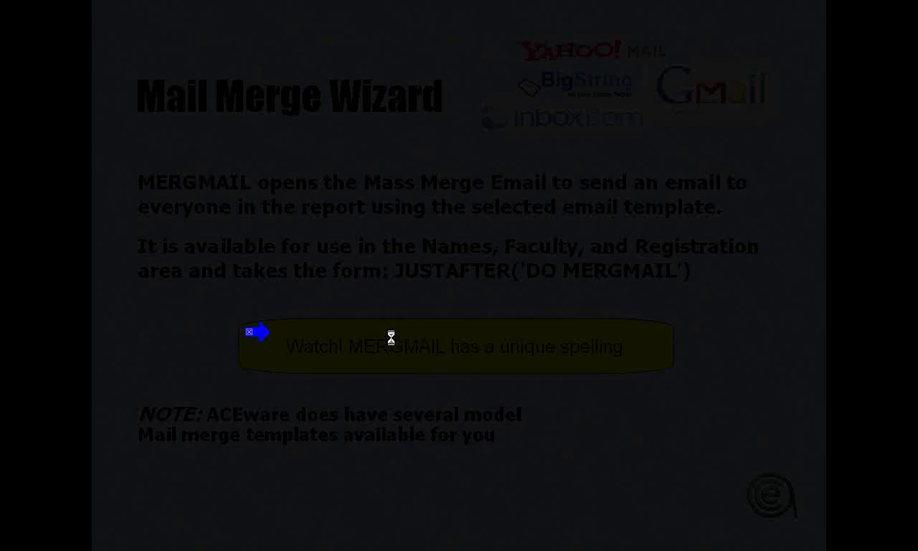
key("alt+Tab")
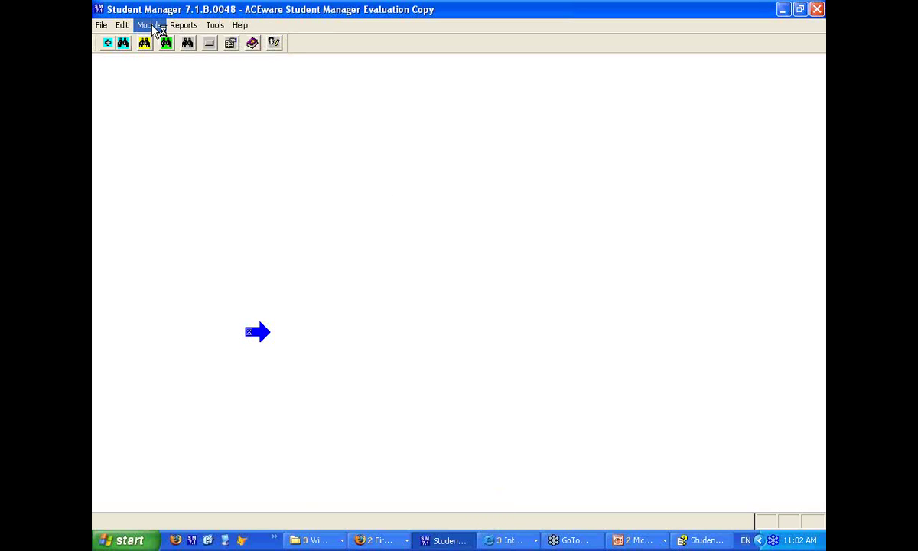
- Open the E-Mail Templates catalog from the Module menu, showing the E_DEAD DEADBEAT 2nd Notice template
left_click(155, 27)
mouse_move(174, 196)
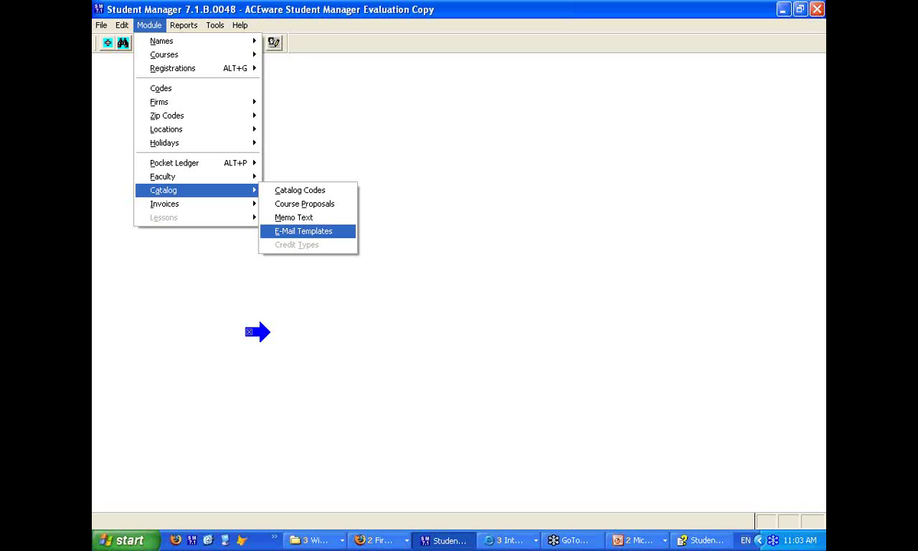
key("Return")
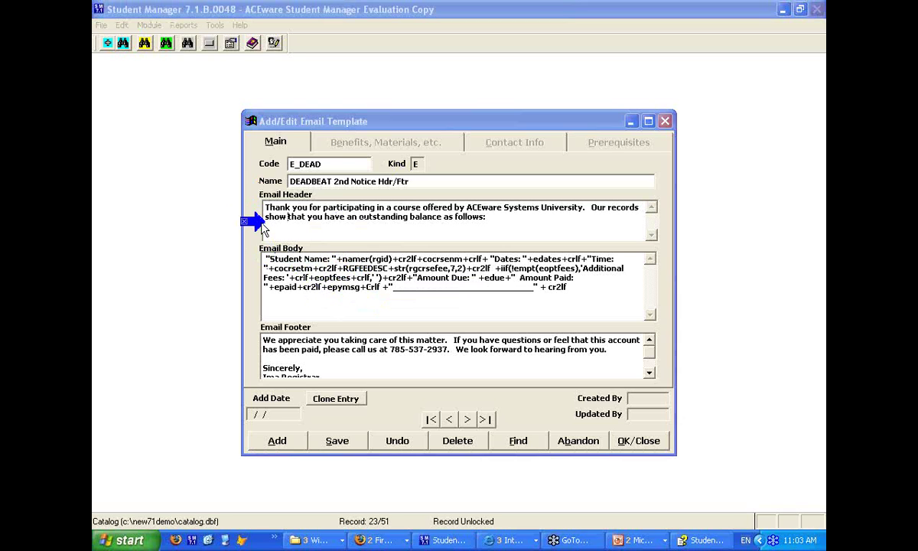
- Open the E_DEAD Email Header in the full-size editor, close it, then reopen it
left_click(471, 226)
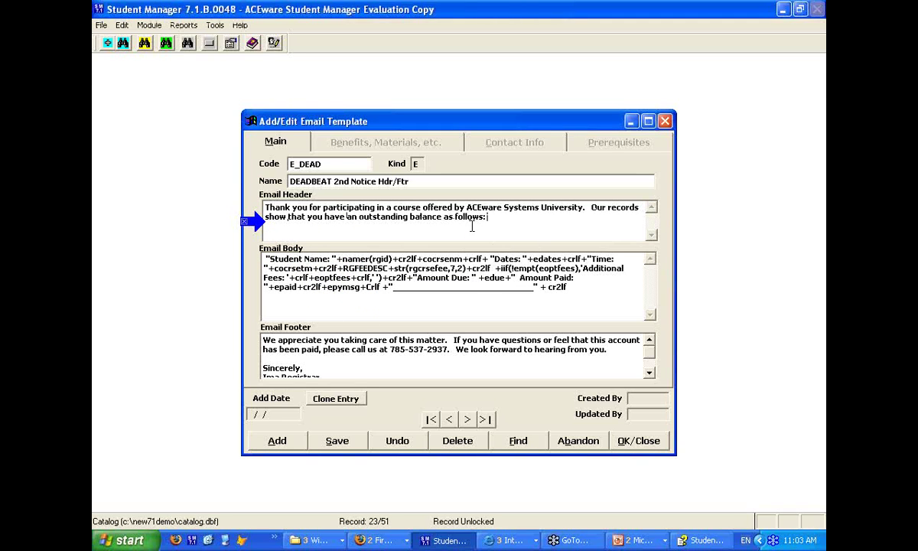
double_click(346, 217)
left_click(476, 493)
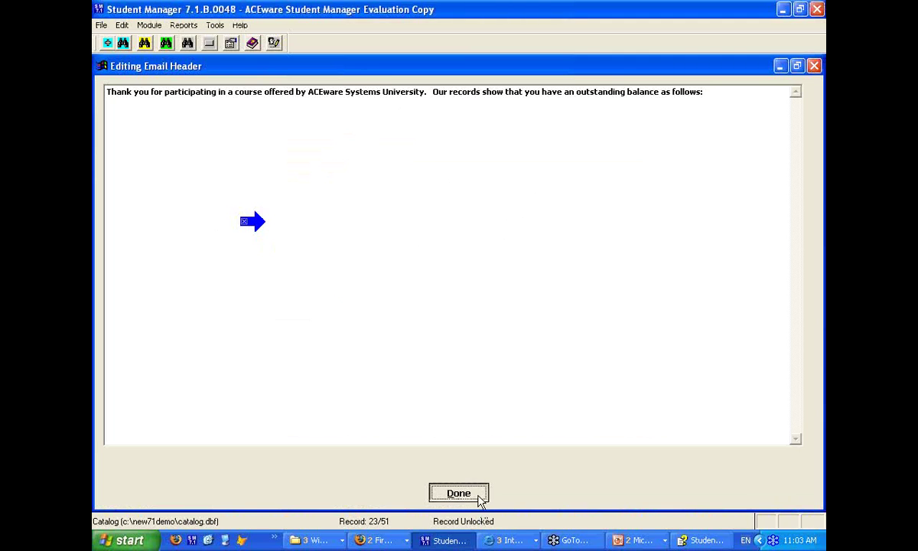
left_click(252, 226)
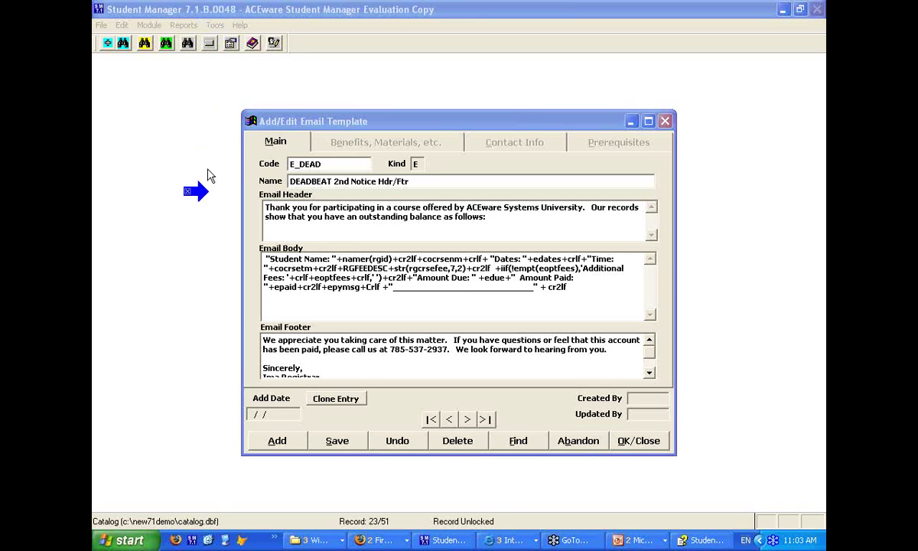
left_click(263, 145)
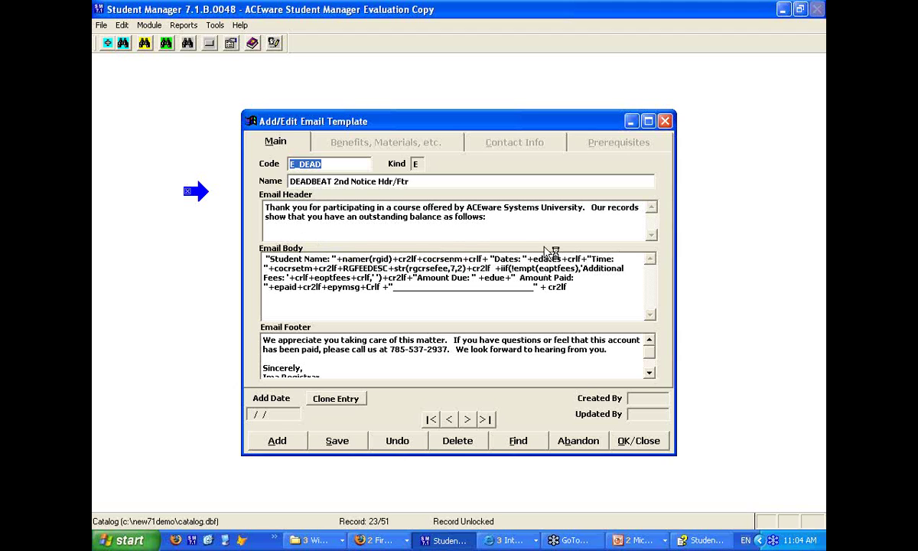
left_click(279, 223)
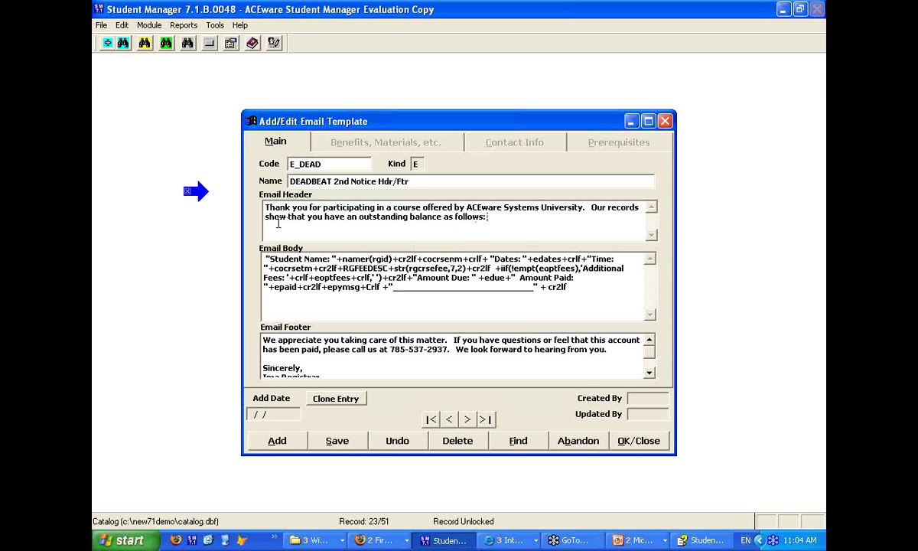
double_click(278, 223)
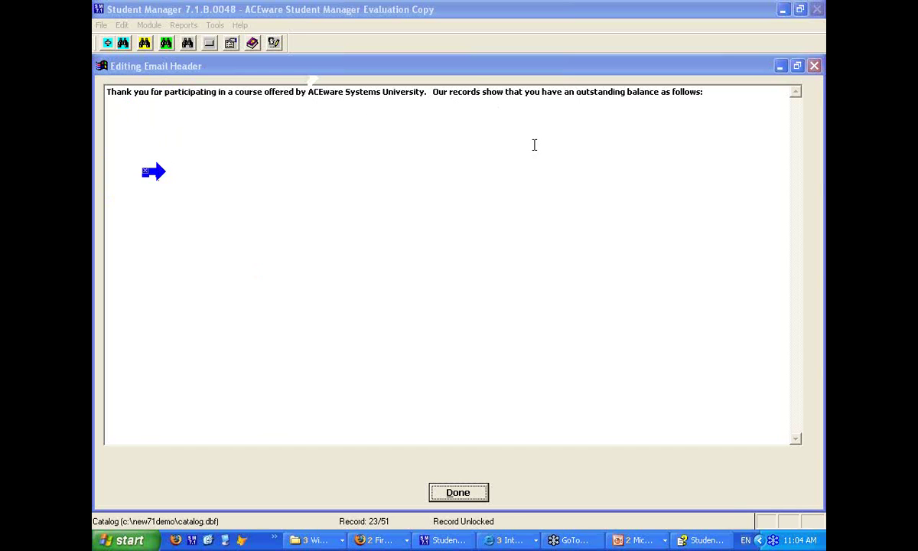
- Close the header editor and review the Email Body's student name, dates, fees and amounts
left_click(458, 492)
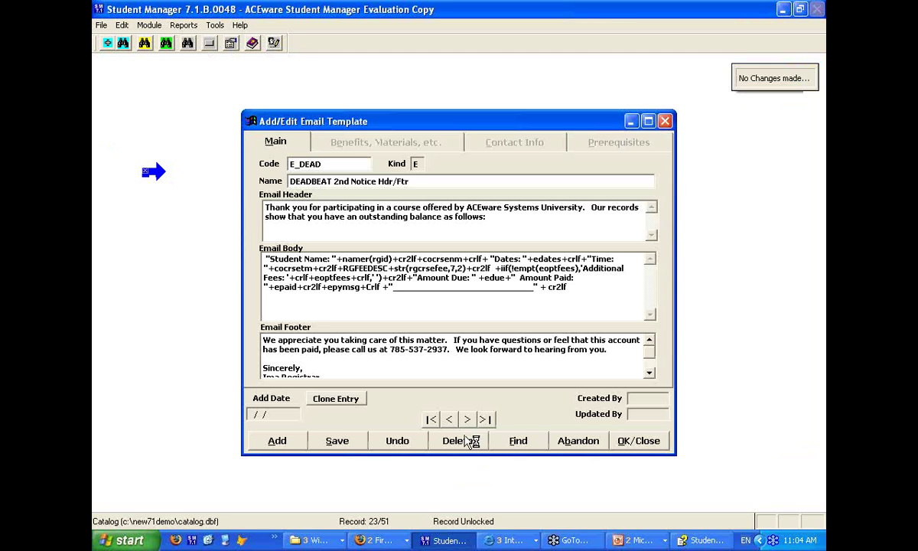
double_click(294, 285)
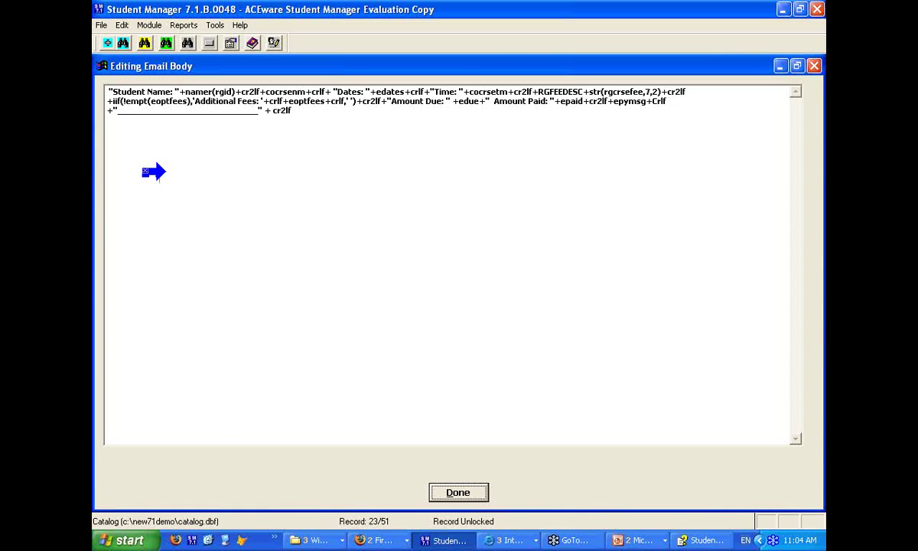
left_click(159, 119)
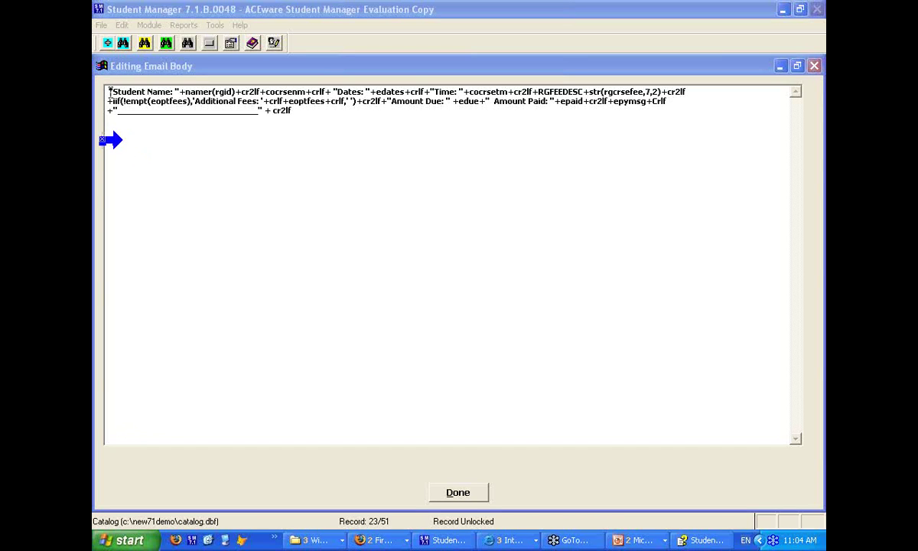
left_click(180, 91)
left_click_drag(107, 139, 175, 88)
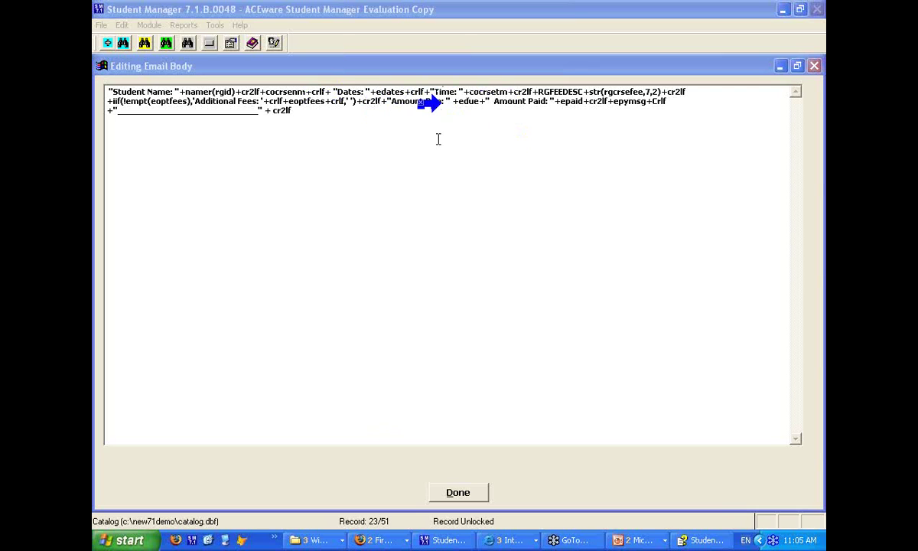
- Close the body editor and review the end of the E_DEAD email footer
left_click(480, 496)
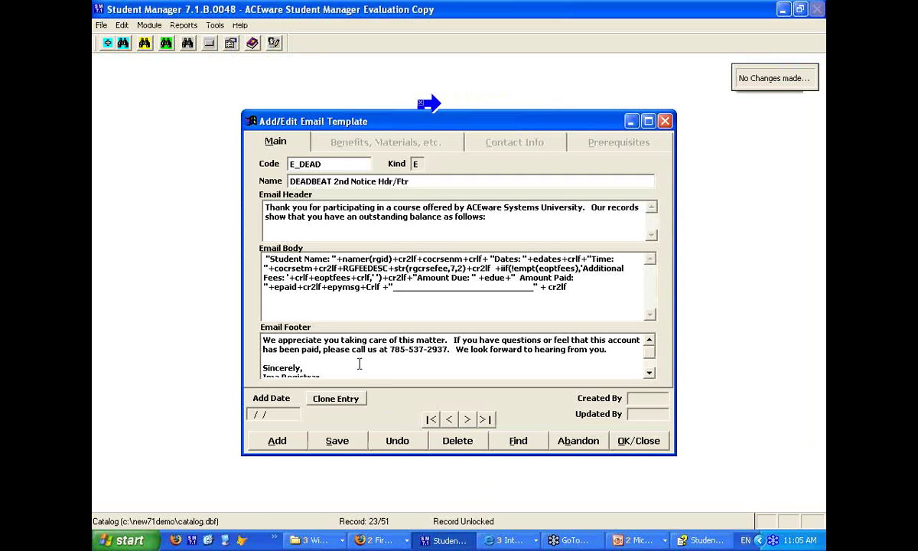
left_click(648, 374)
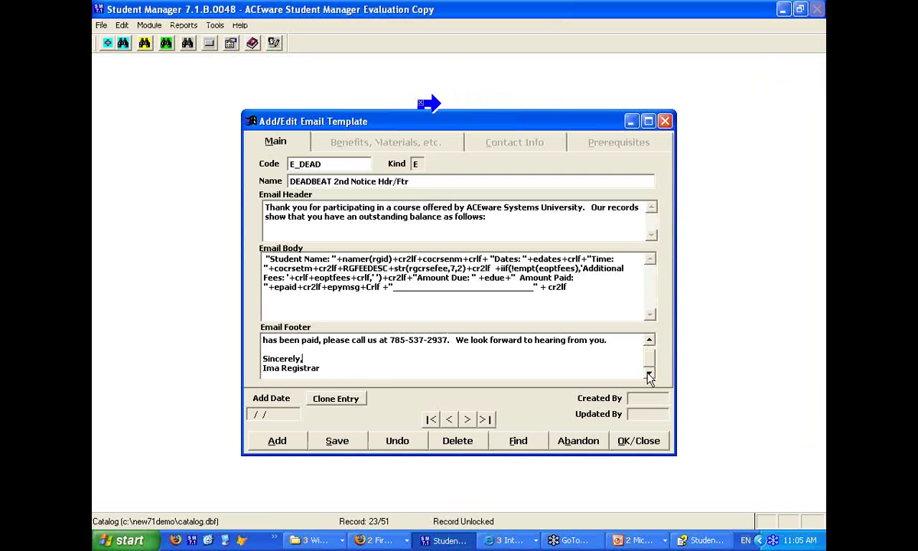
scroll(649, 367, "up", 1)
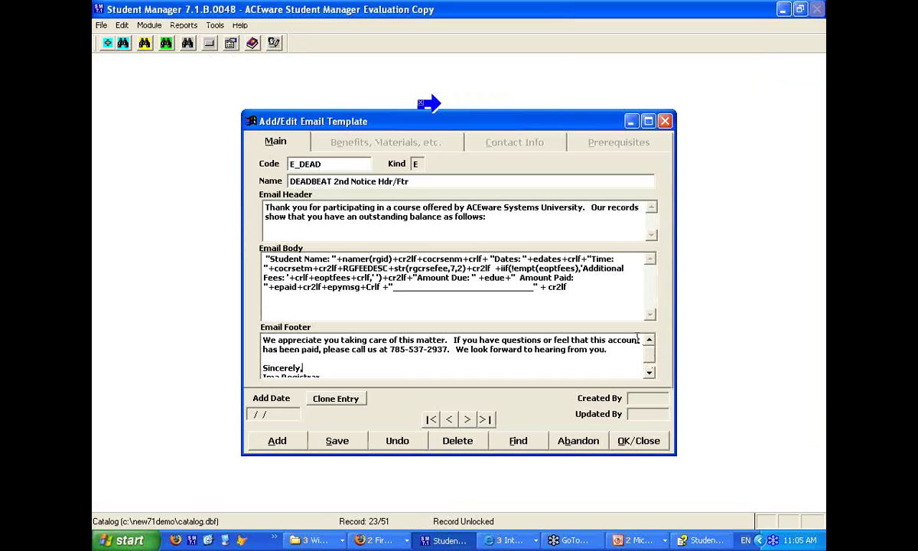
- Step through E_ESCROW, E_ESCROW2 and E_MAIL to the Registration Confirmation HTML template
left_click(468, 419)
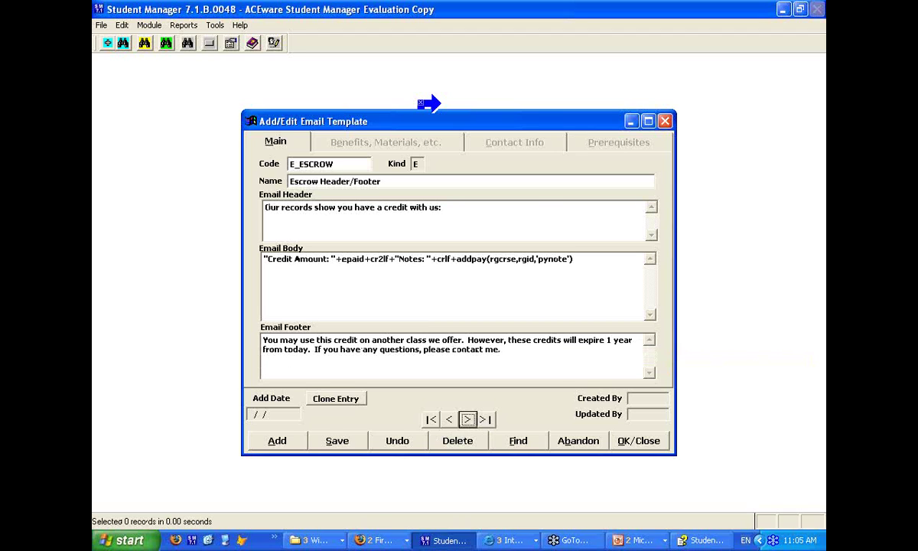
left_click(467, 419)
left_click(467, 419)
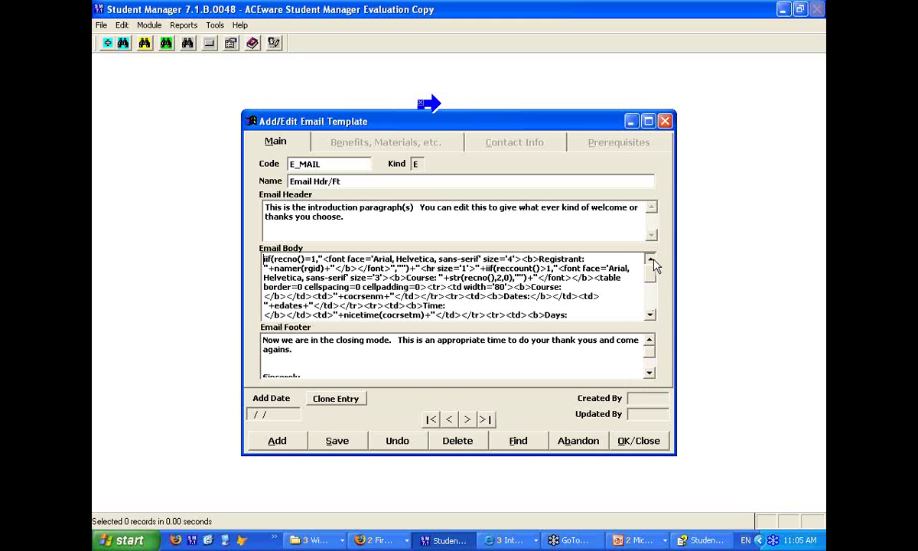
left_click(289, 295)
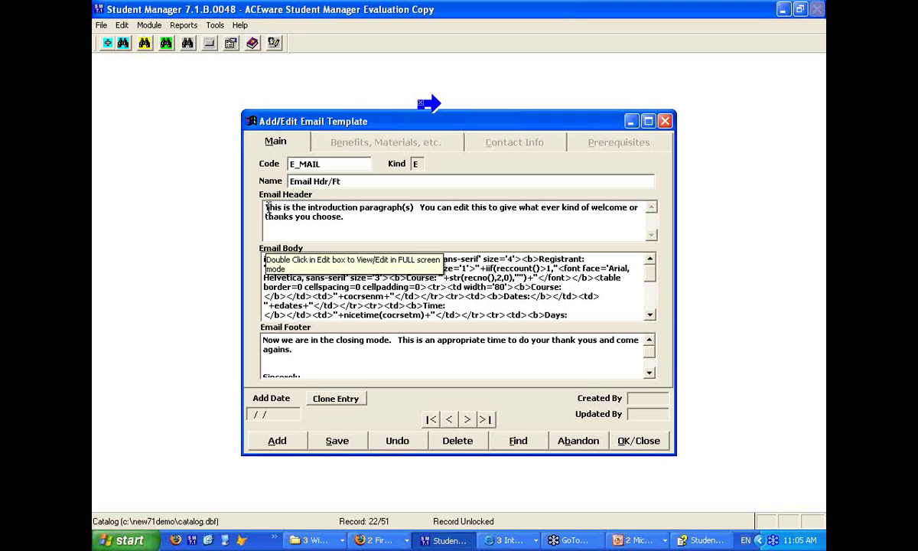
left_click(467, 419)
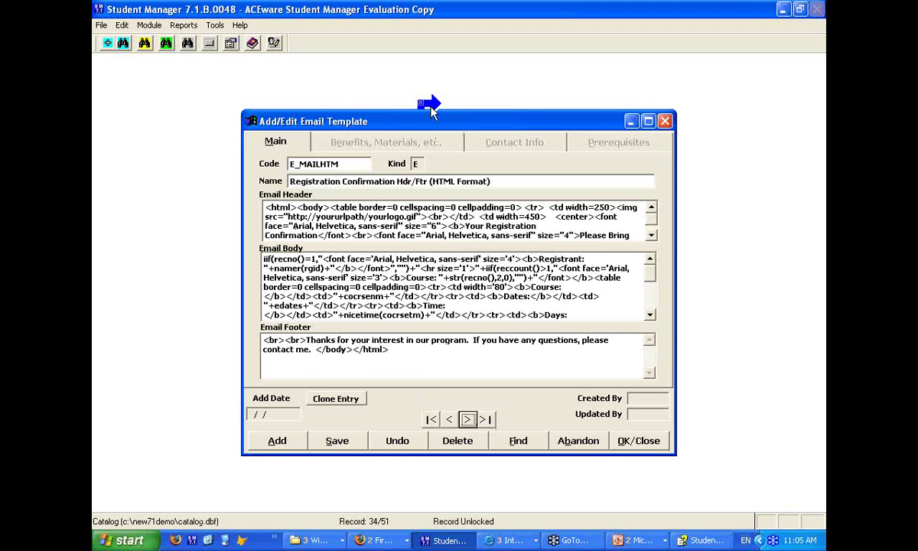
- Review the HTML template's header in the full-size editor, then return to the Mail Merge Wizard slide
double_click(304, 215)
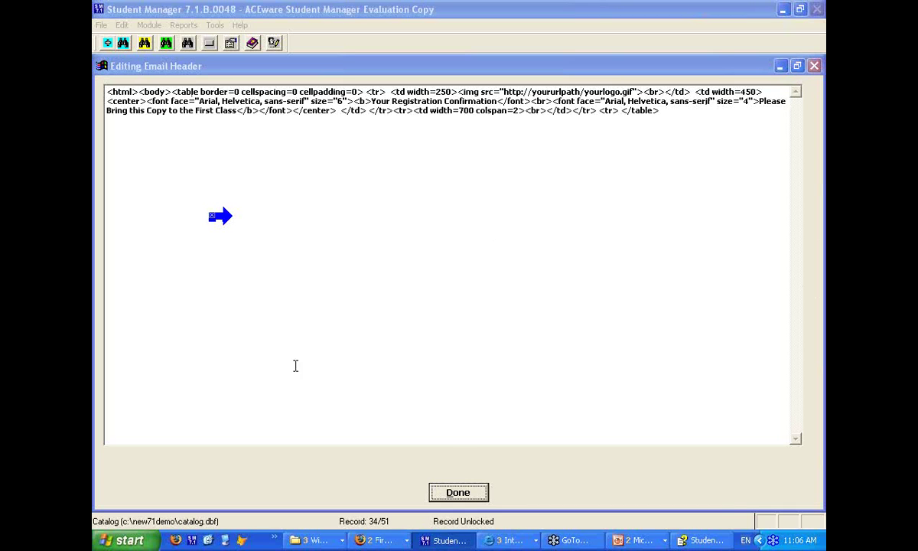
left_click(476, 494)
left_click(458, 494)
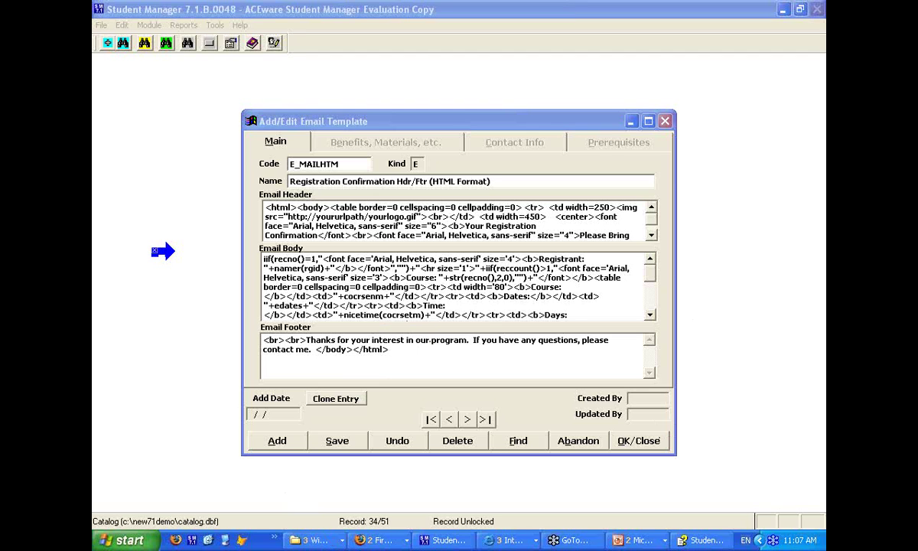
key("alt+Tab")
key("alt+Tab")
key("alt+Tab")
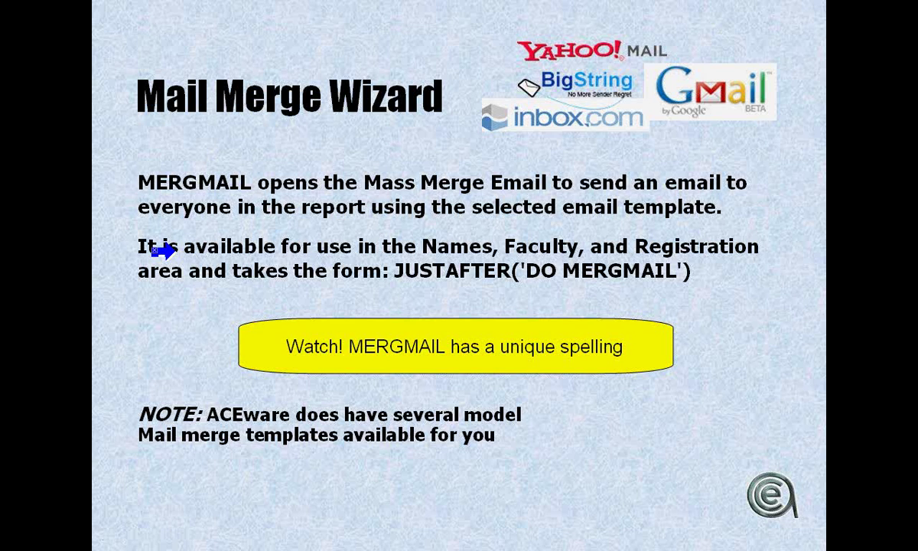
left_click(176, 539)
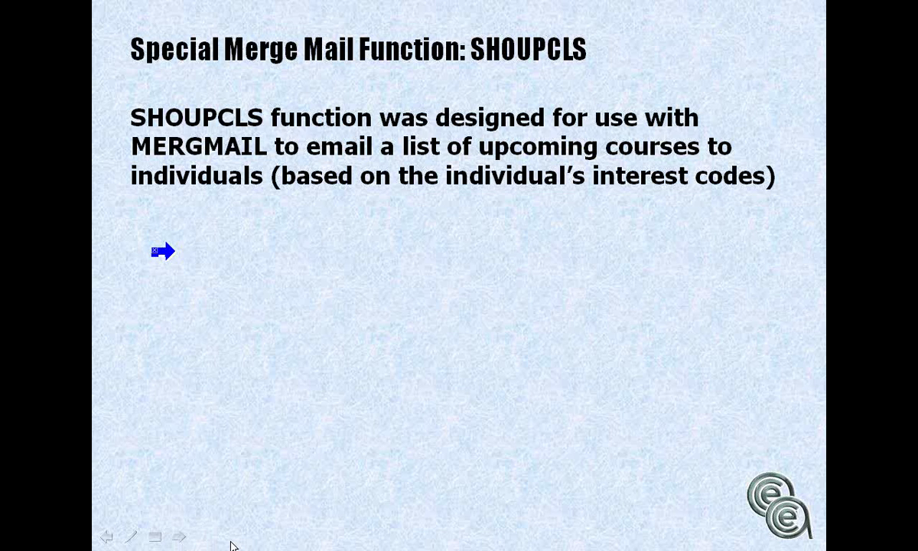
key("alt+Tab")
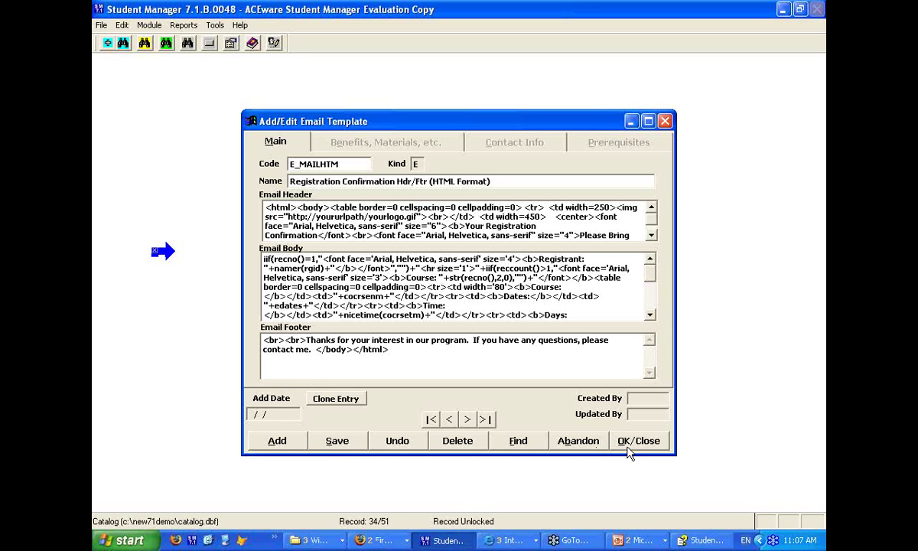
left_click(174, 540)
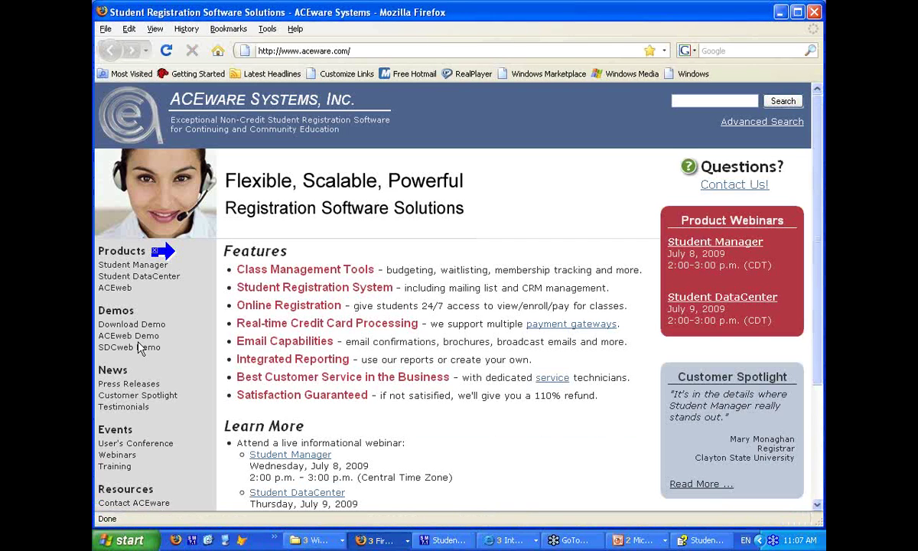
- Open the ACEweb University demo and try a student logon with a remembered e-mail and password
left_click(129, 335)
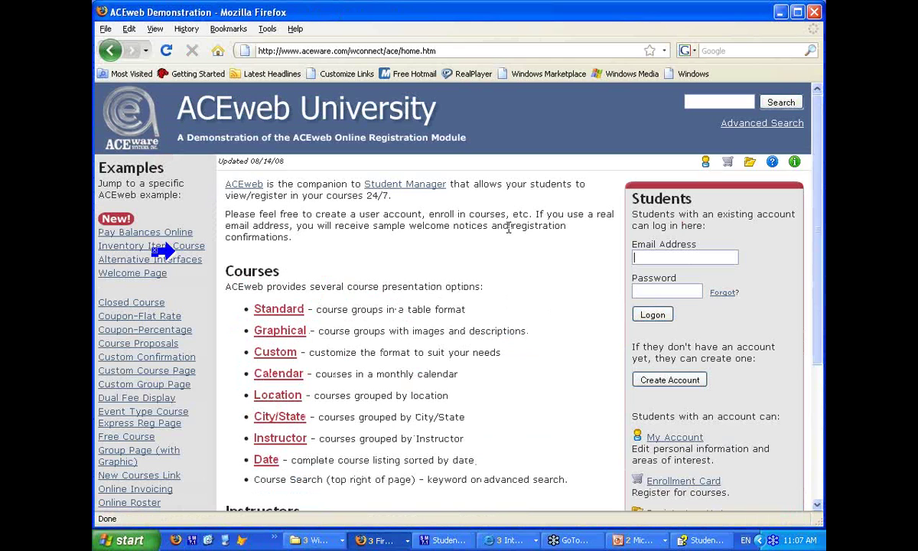
type("c")
key("Down")
key("Down")
key("Return")
key("Tab")
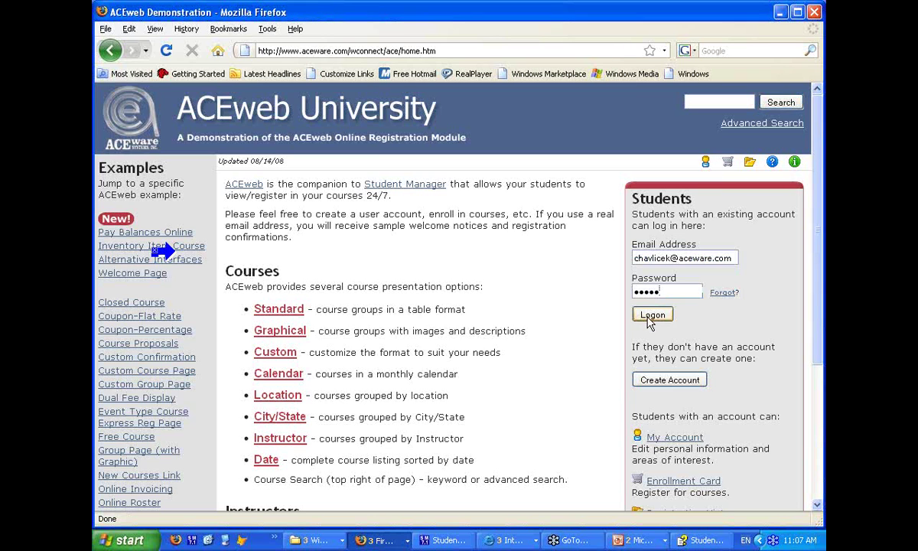
left_click(650, 320)
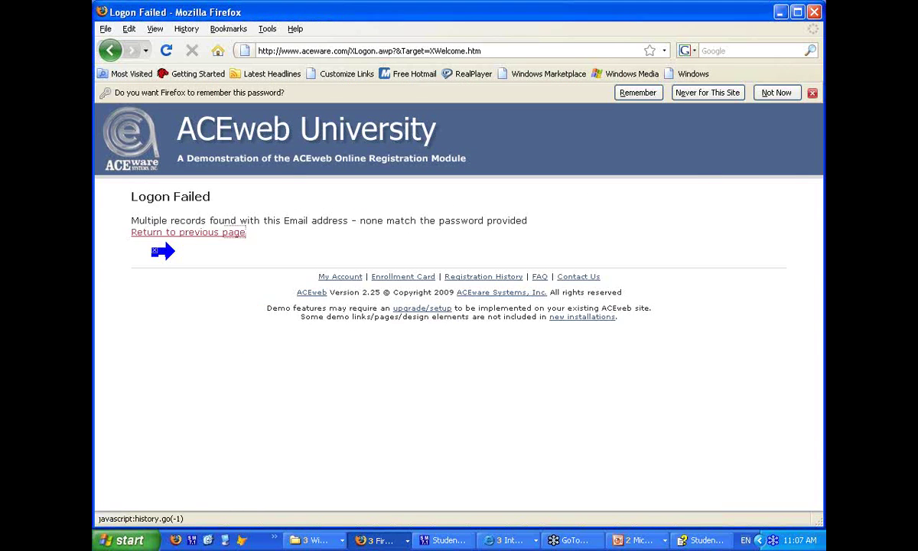
- Retry the logon with another password, then with an edited e-mail user name
left_click(188, 232)
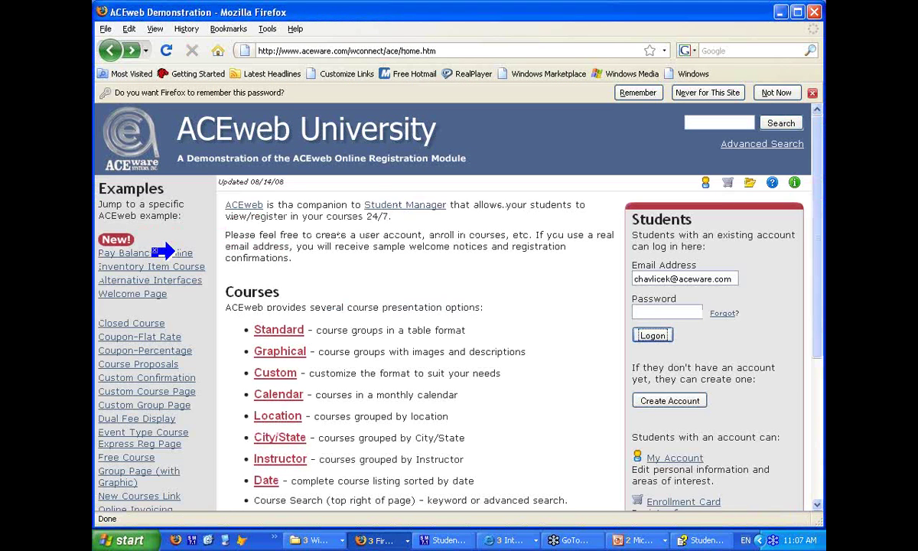
left_click(657, 311)
type("*******")
left_click(653, 335)
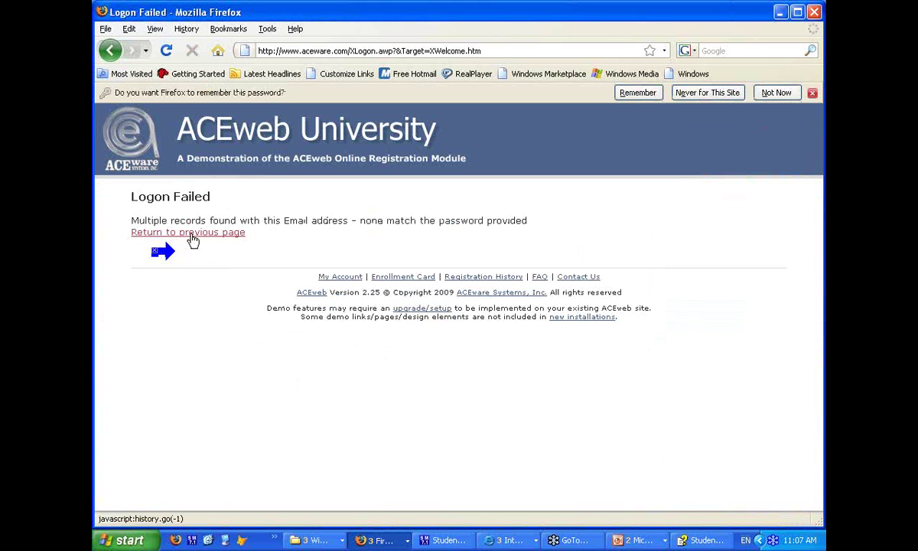
left_click(109, 50)
double_click(655, 277)
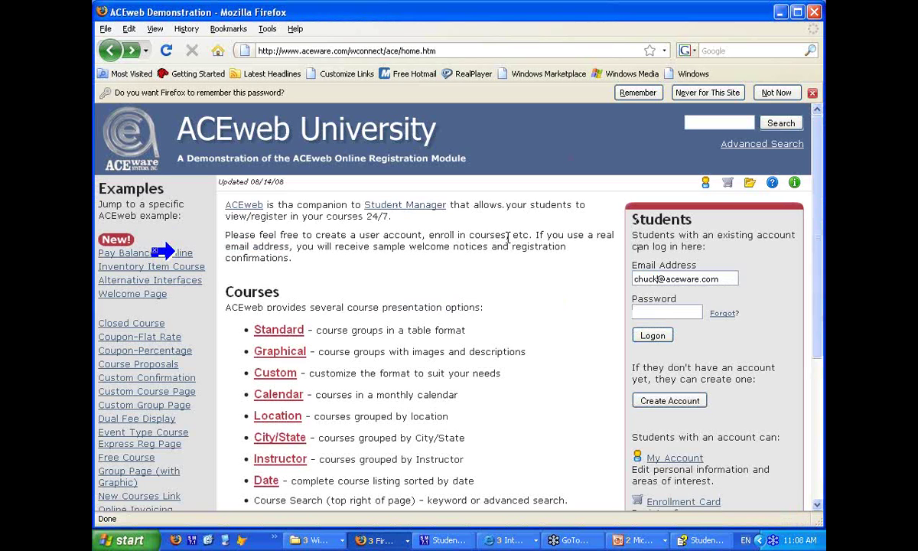
left_click(652, 335)
- Correct the login e-mail address, enter the account password, and log on
left_click(174, 233)
left_click_drag(654, 278, 607, 262)
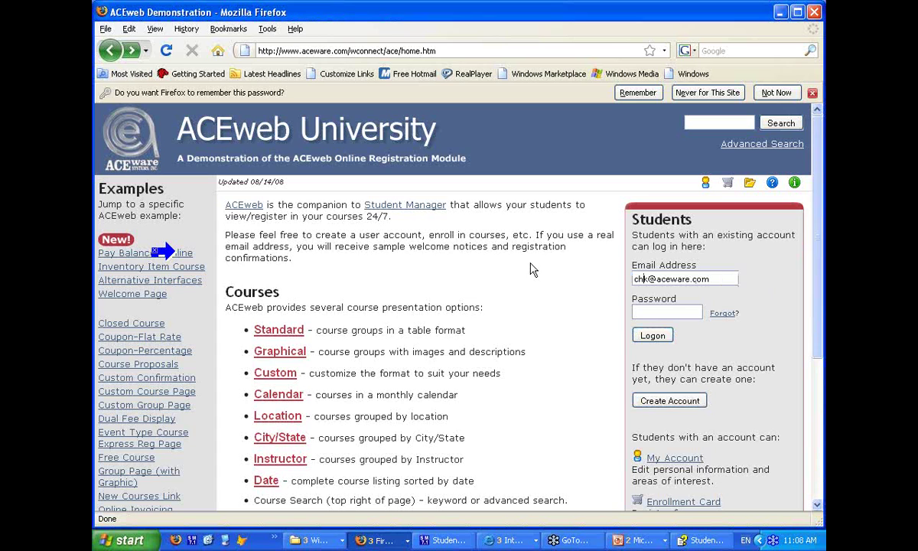
key("Delete")
key("Tab")
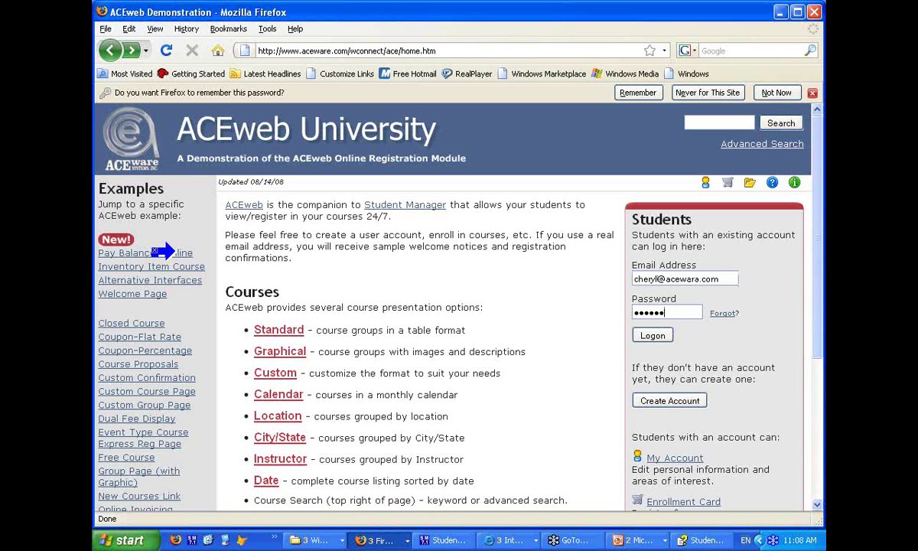
key("Return")
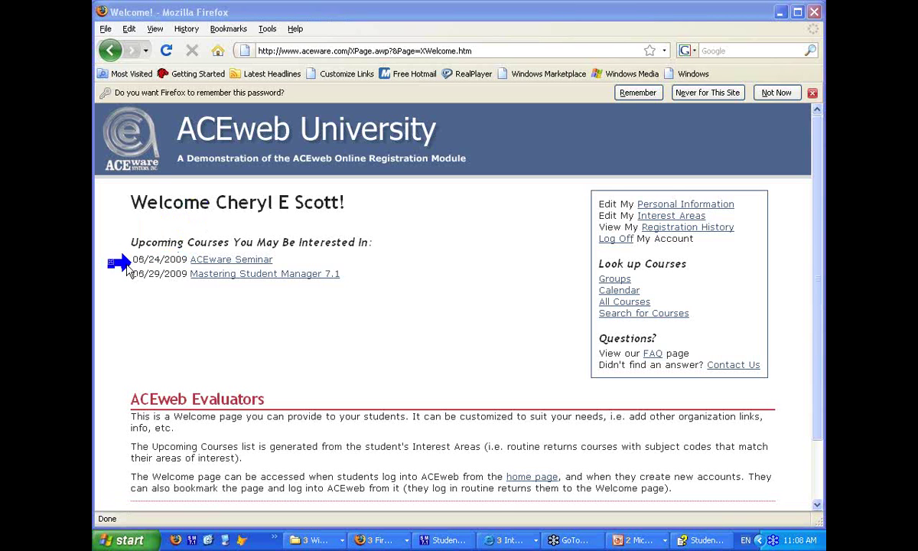
- Abandon the email template, then open and close a registrant's record found via lookup
left_click(449, 541)
left_click(575, 442)
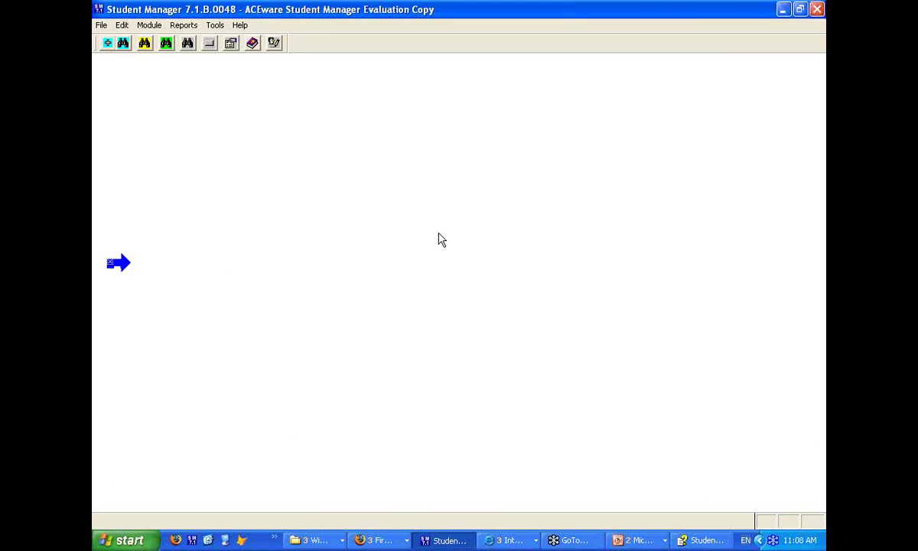
left_click(122, 48)
type("b")
key("Return")
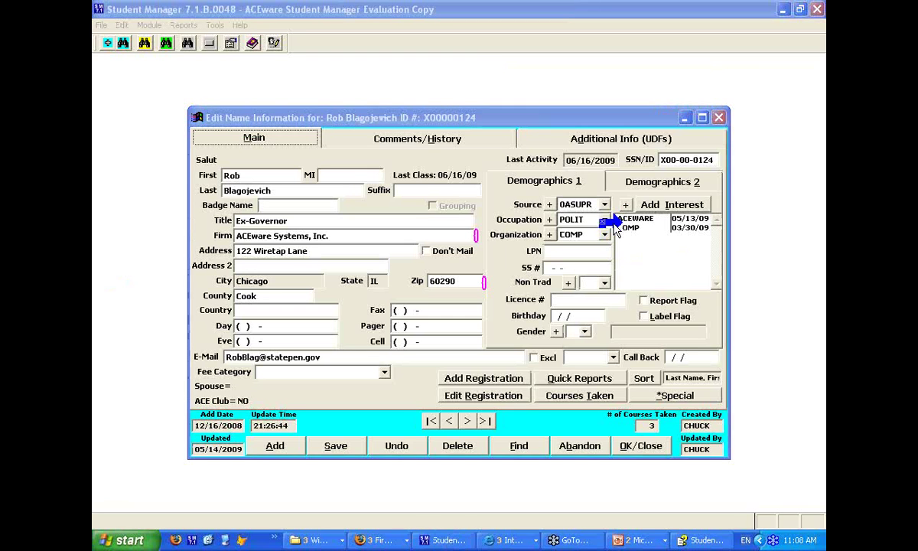
left_click(643, 445)
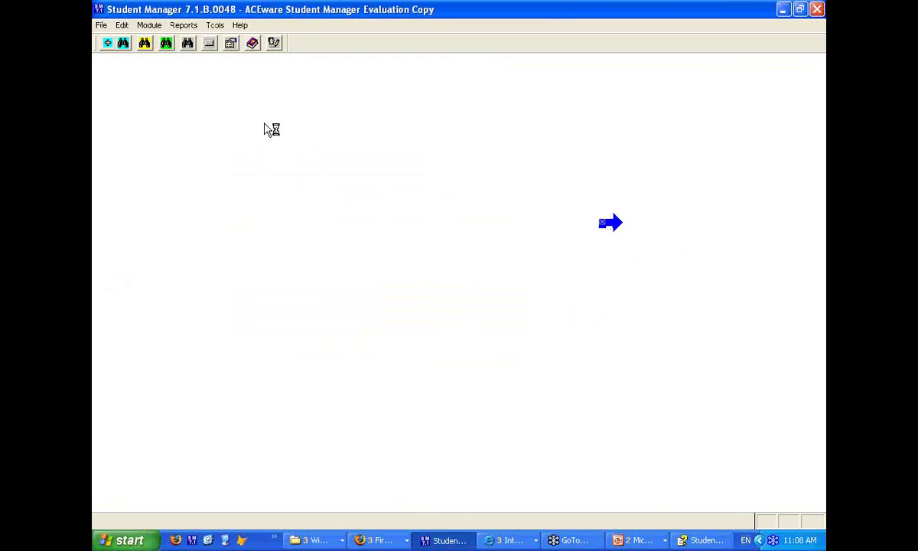
- Open course 05FCAT100A (subject ACEWARE) from the course list and close it
left_click(142, 45)
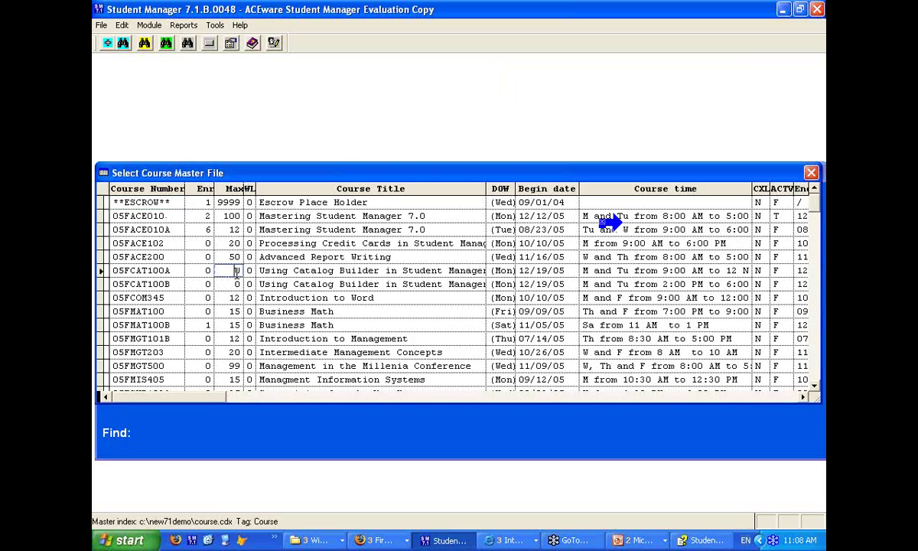
double_click(262, 272)
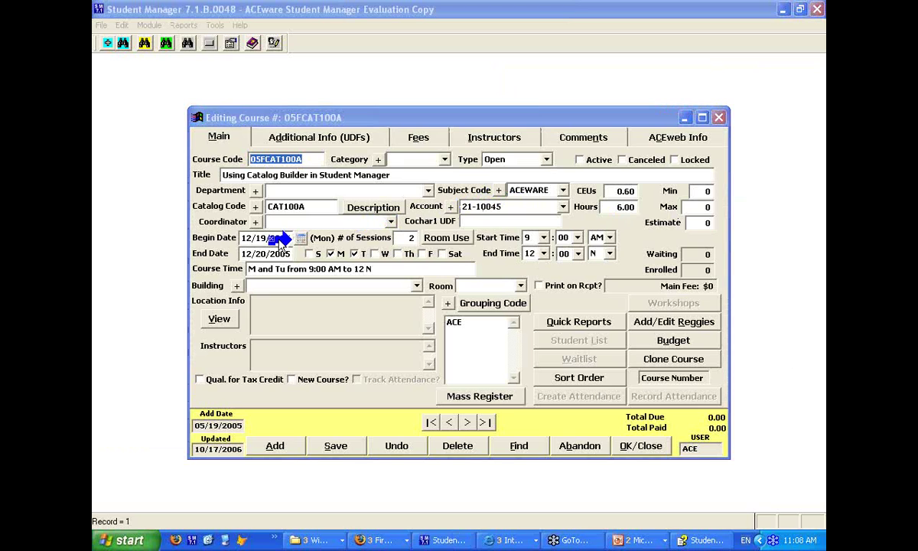
left_click(642, 447)
left_click(383, 539)
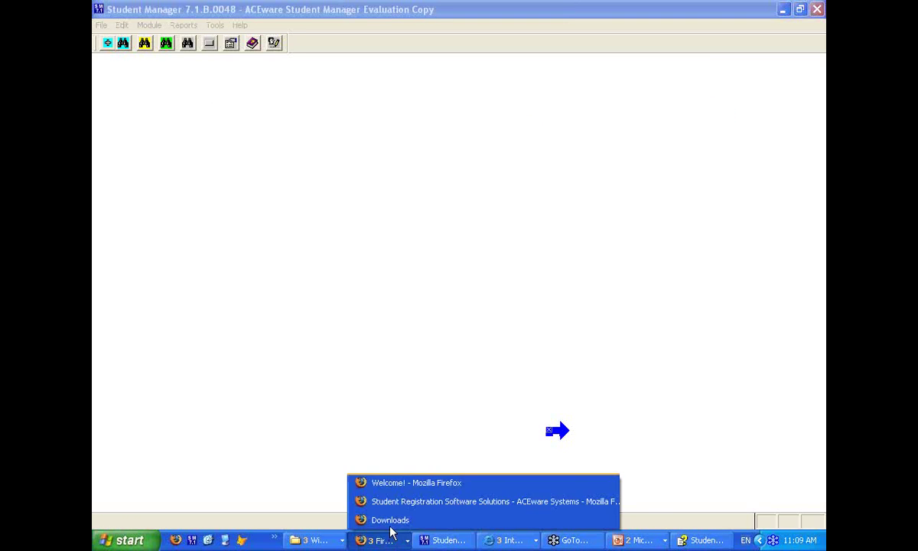
- Open the Mastering Student Manager 7.1 course page from the Welcome page, then return to the slideshow
left_click(399, 483)
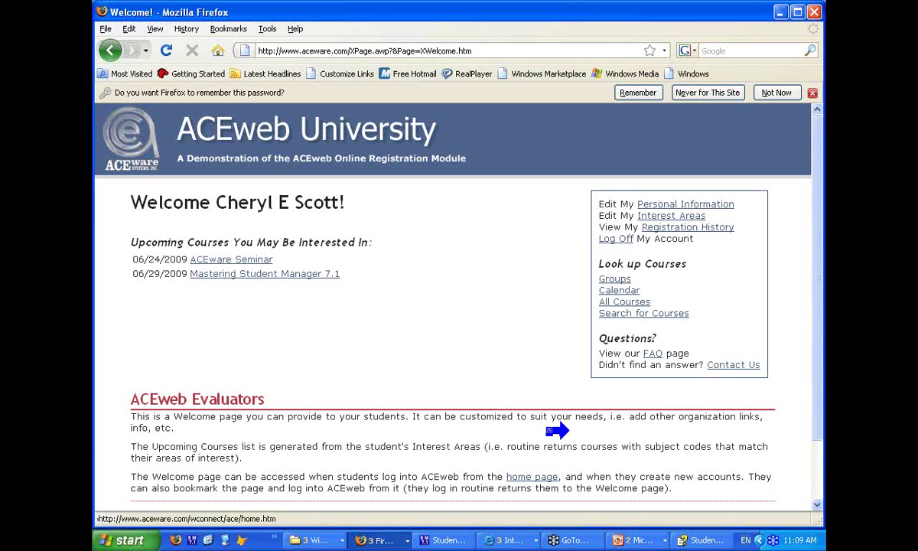
left_click(245, 275)
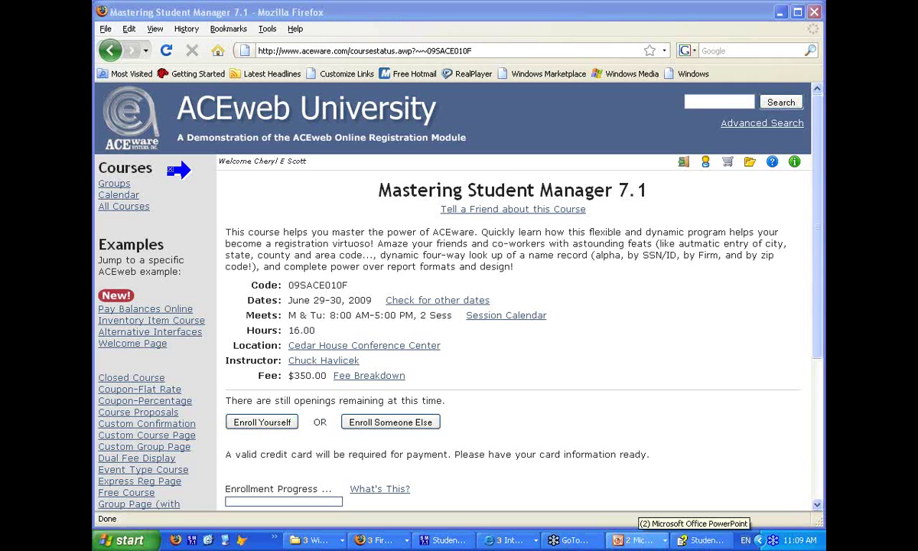
left_click(640, 540)
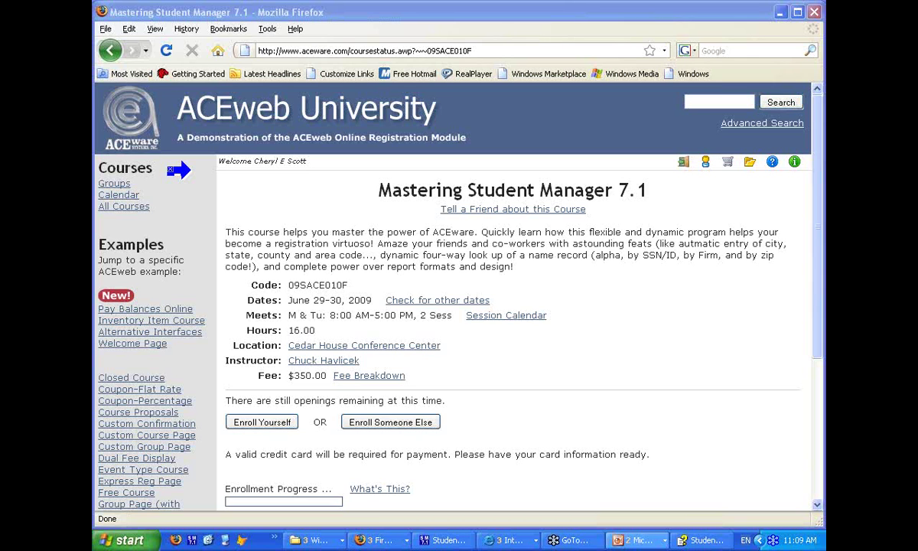
left_click(638, 539)
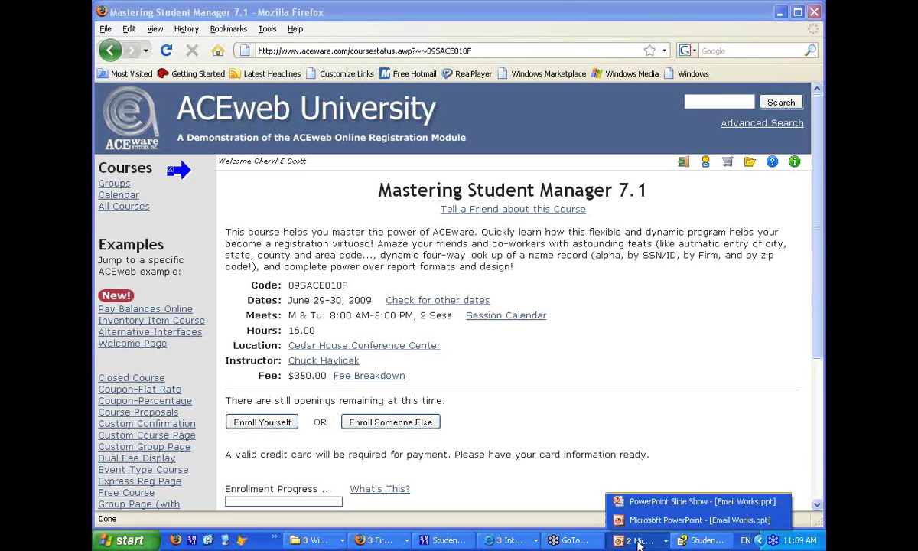
left_click(649, 501)
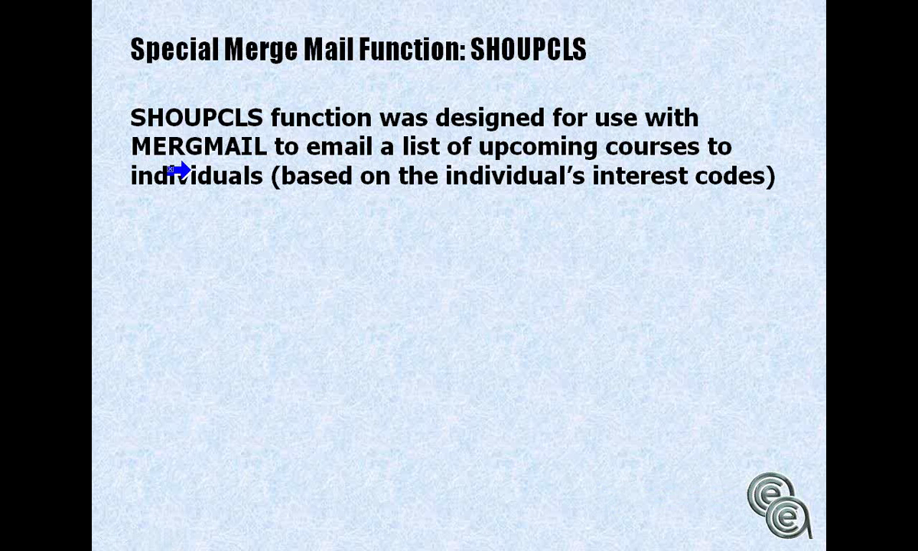
- Advance the slide show to the Email Blasts slide, then bring Student Manager back to the front
left_click(177, 170)
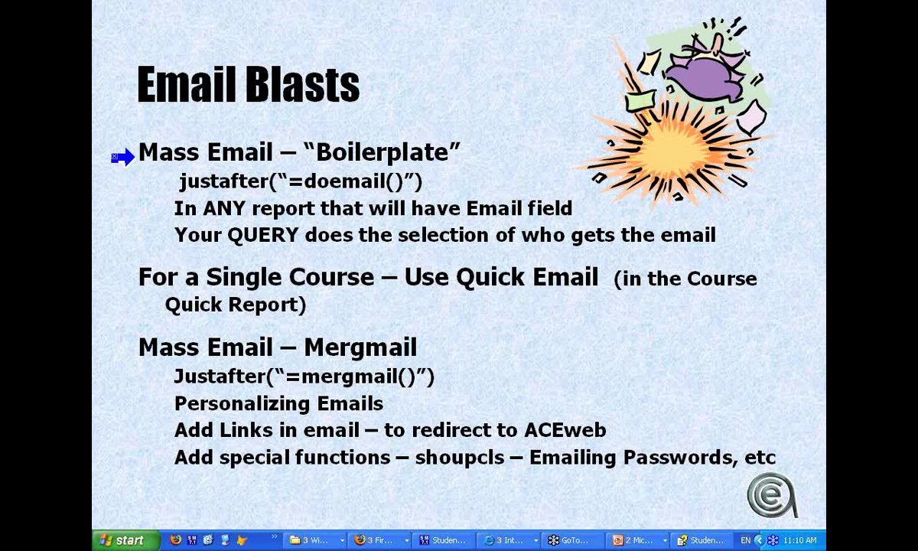
left_click(468, 541)
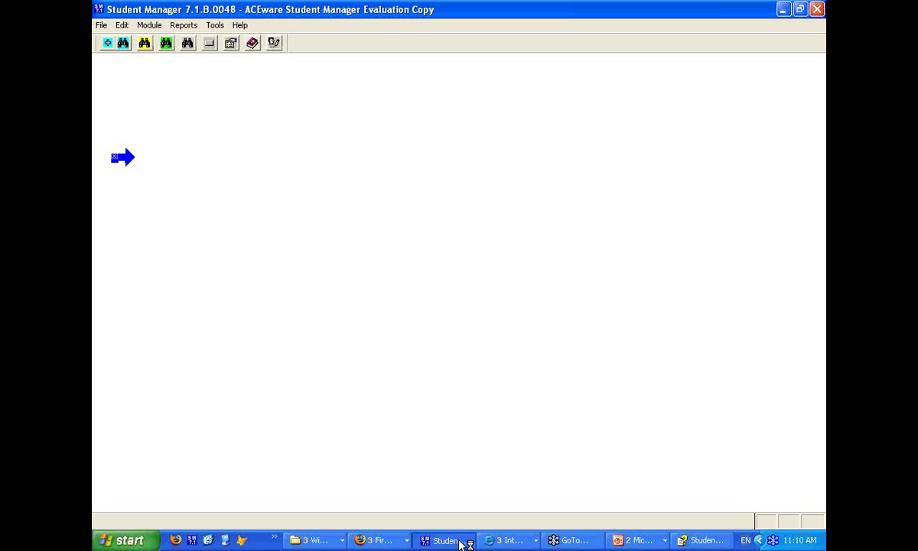
- Start the Demographics Mailing Labels report using Additional Reports
left_click(184, 25)
mouse_move(218, 61)
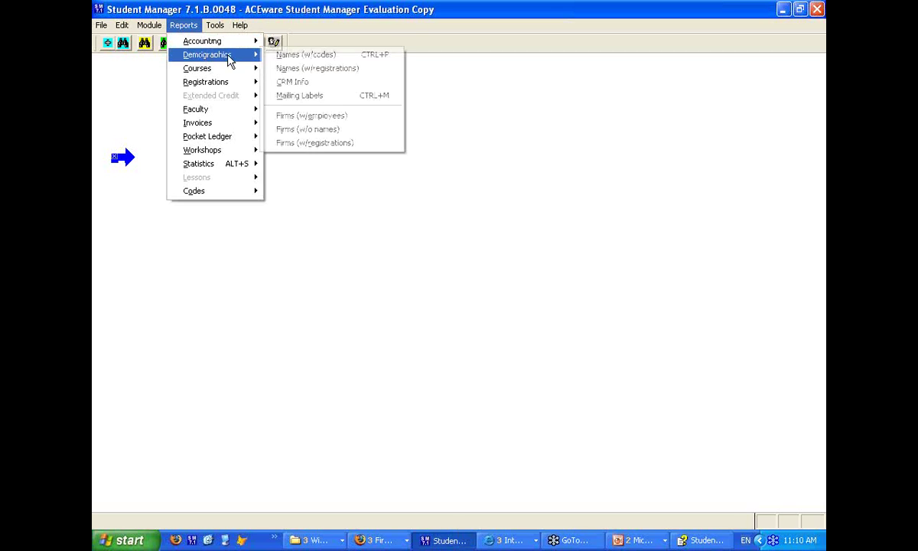
left_click(304, 98)
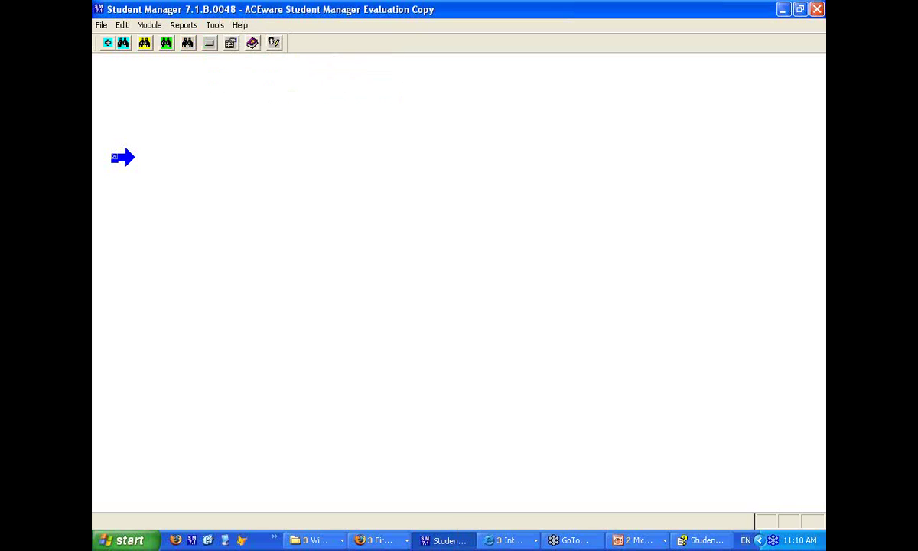
left_click(566, 342)
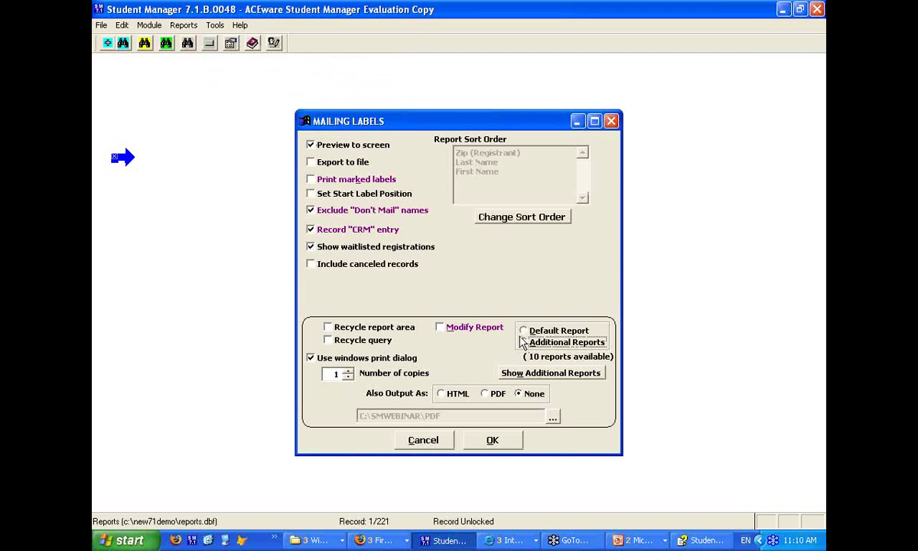
left_click(500, 443)
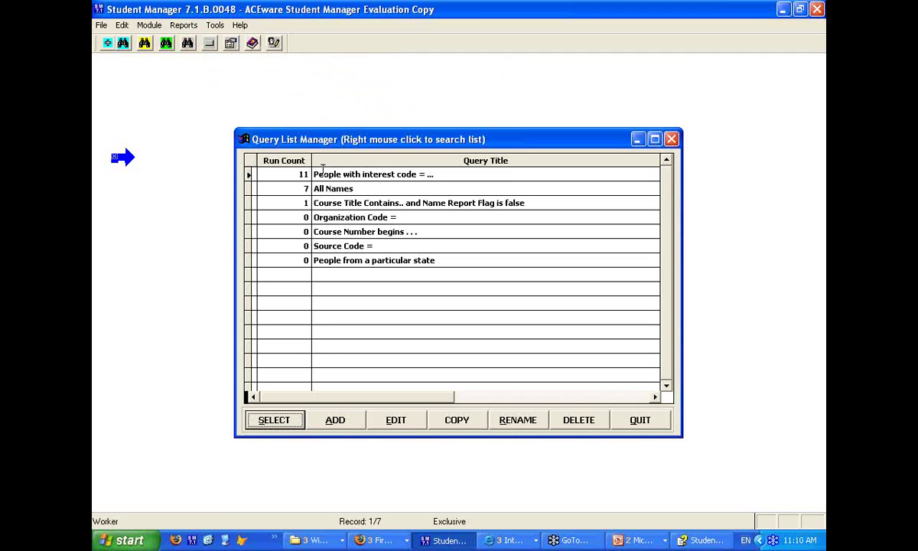
- Select people with interest code COM, run the Mergmail report, and skip the CRM entry
left_click(290, 417)
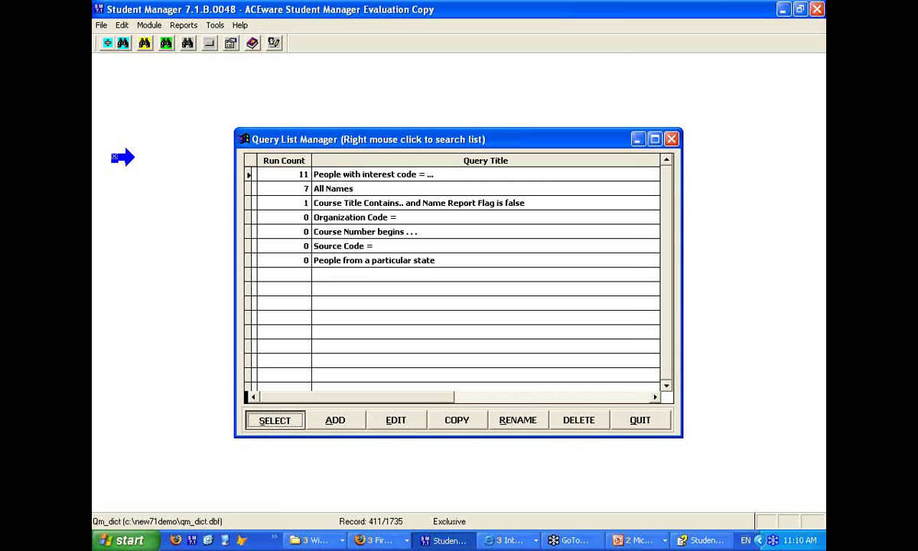
type("COM")
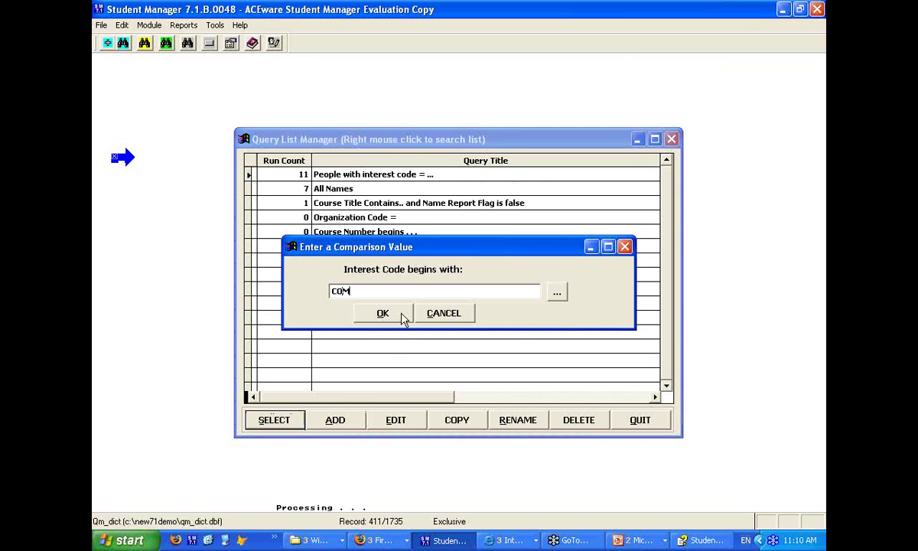
left_click(383, 313)
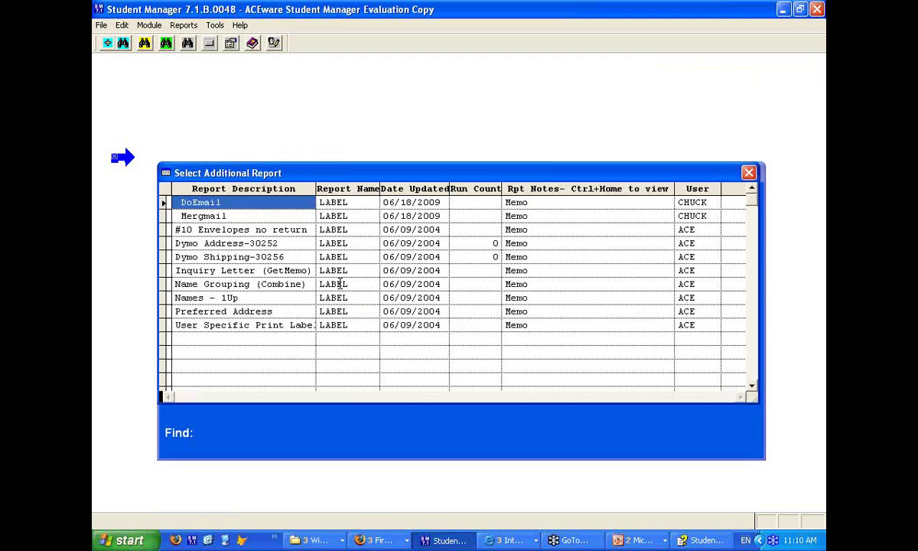
double_click(229, 208)
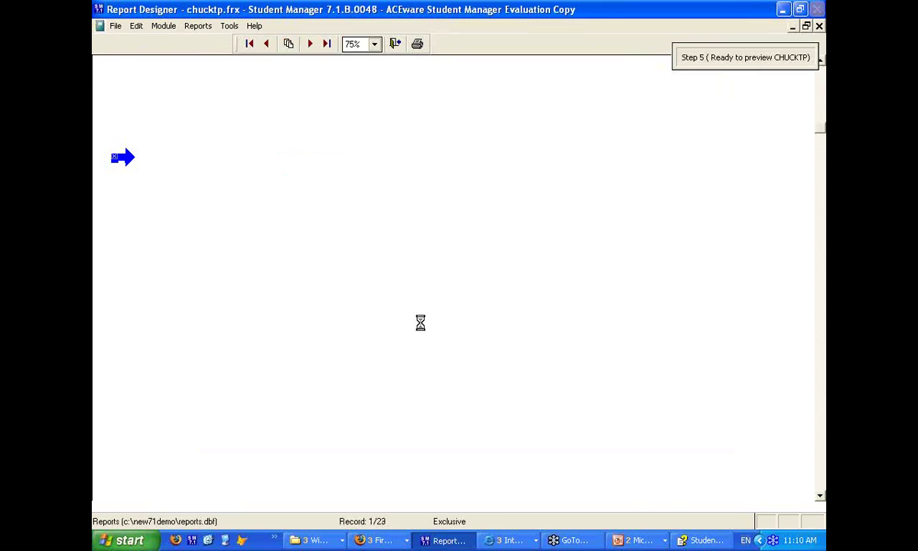
left_click(396, 45)
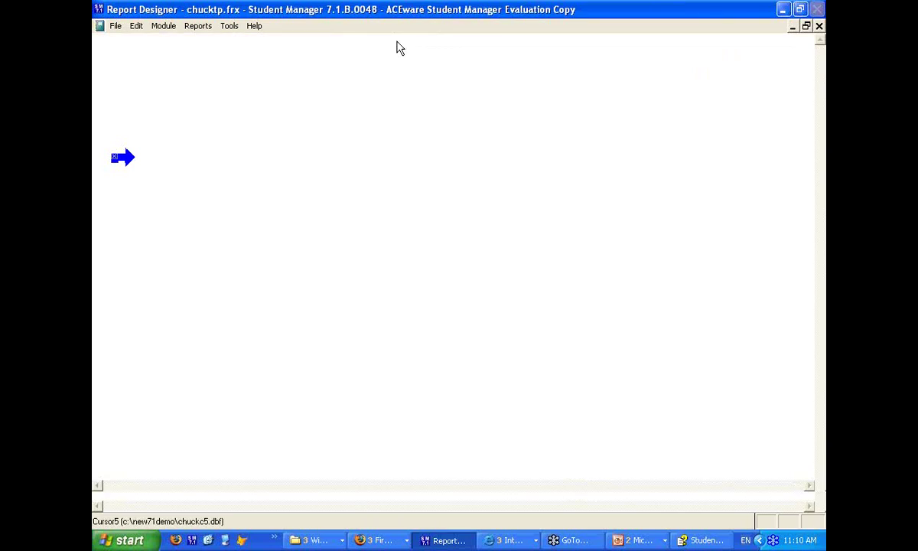
left_click(505, 337)
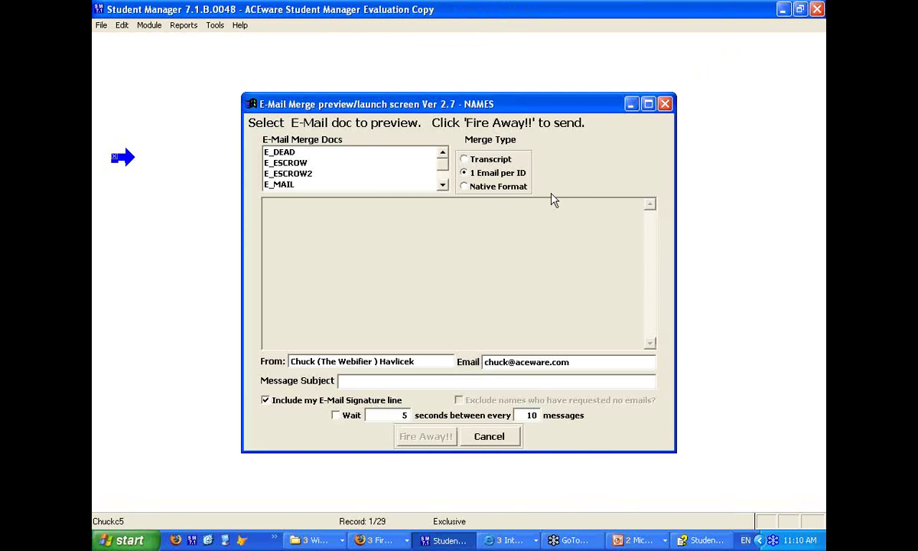
- Scroll the E-Mail Merge Docs list and select the E_MKT2 email document
left_click(442, 186)
left_click(441, 186)
left_click(442, 186)
scroll(442, 178, "up", 1)
left_click(443, 184)
left_click(443, 184)
left_click(442, 185)
left_click(444, 185)
left_click(444, 185)
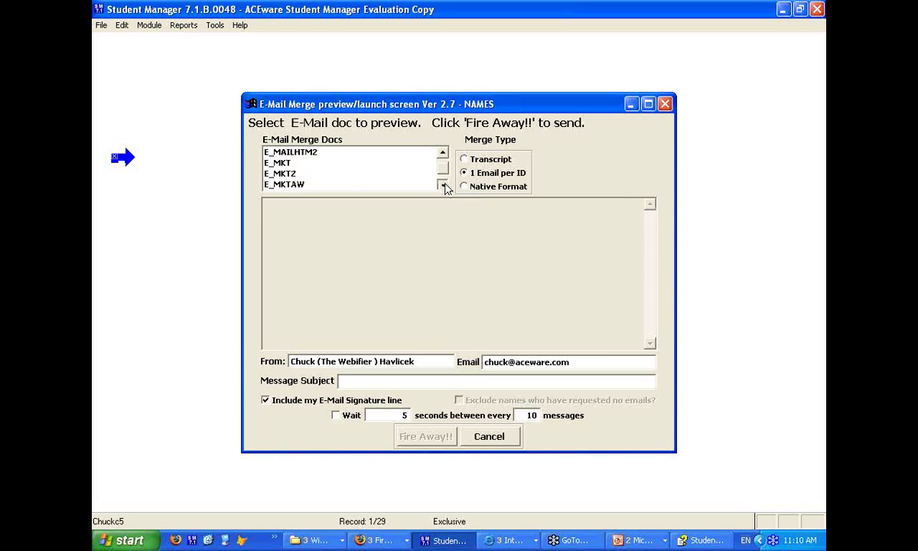
left_click(282, 175)
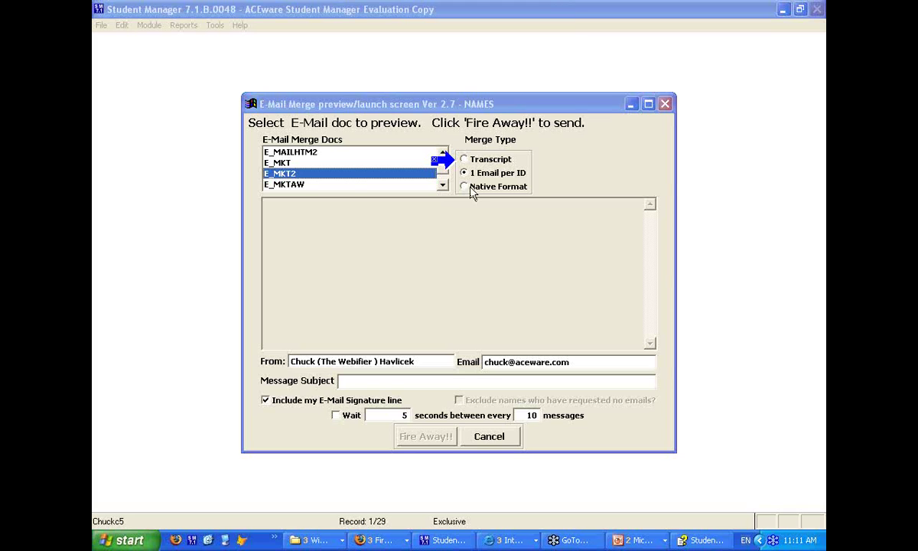
- Preview the E_MKT2 upcoming-courses email, then cancel E-Mail Merge without sending
left_click(349, 177)
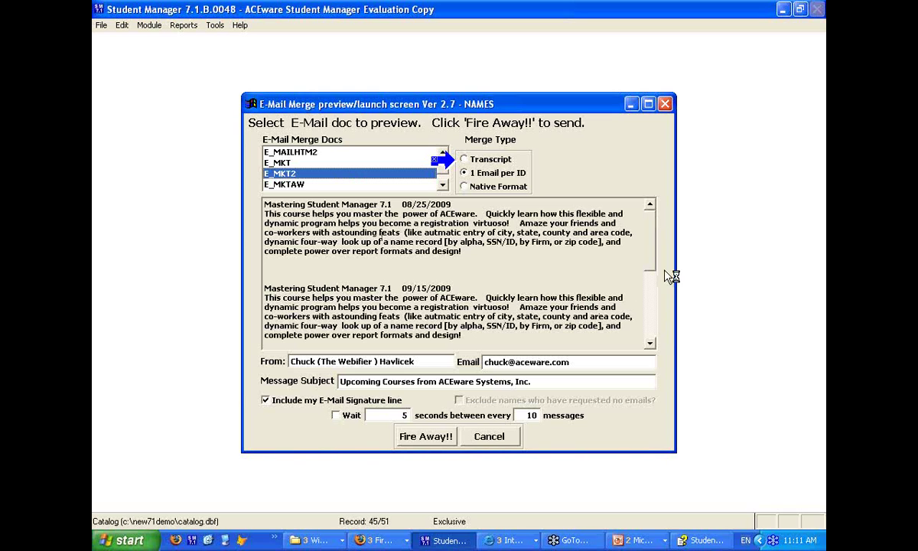
scroll(657, 278, "down", 2)
left_click_drag(657, 278, 654, 313)
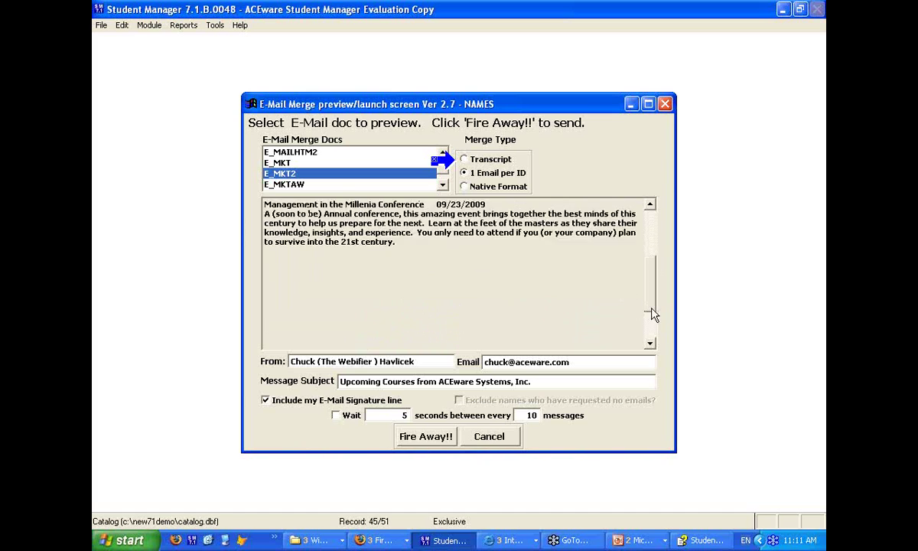
left_click(289, 175)
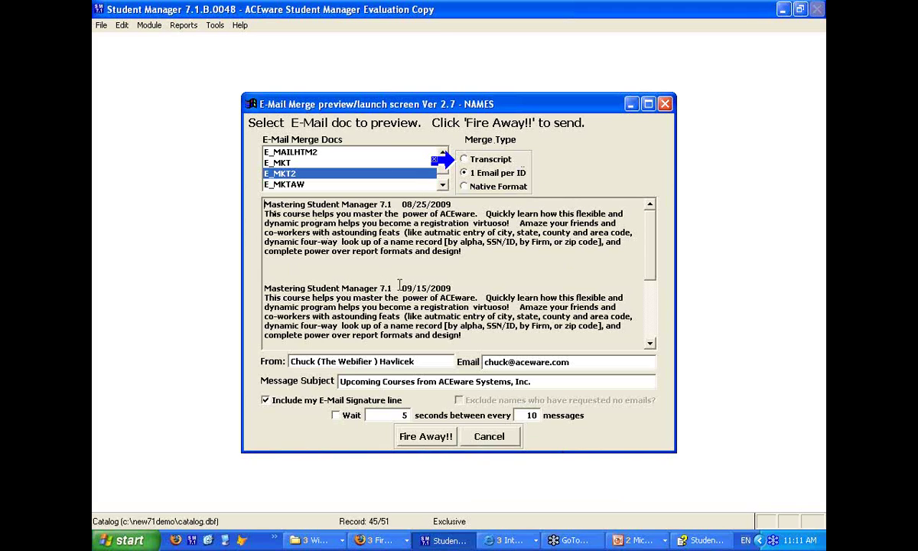
left_click(490, 436)
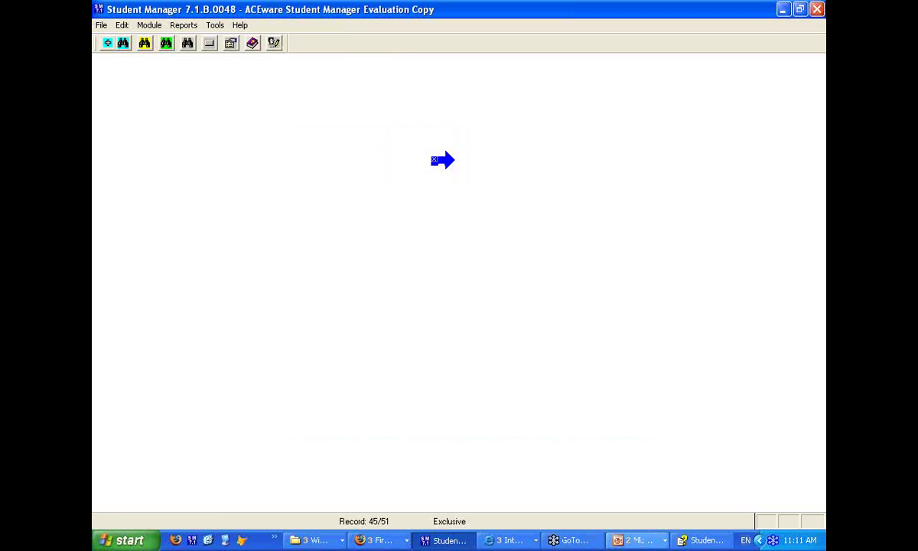
- Return to the PowerPoint slide show and advance past Email Marketing to Little Email Gems
left_click(639, 541)
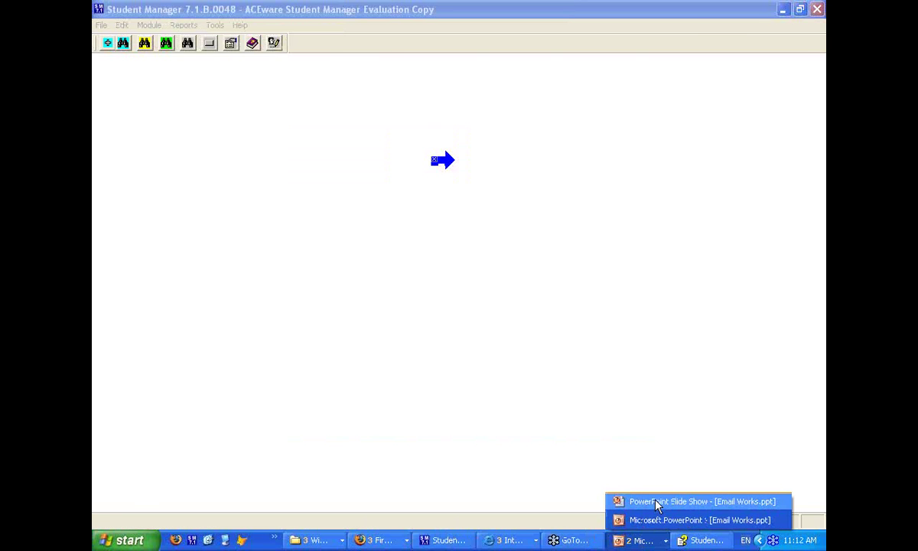
left_click(656, 502)
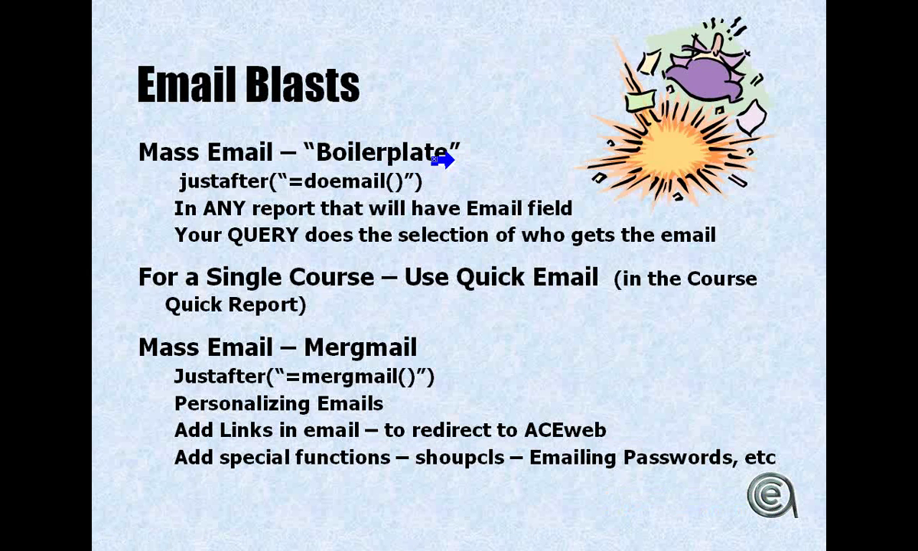
left_click(442, 159)
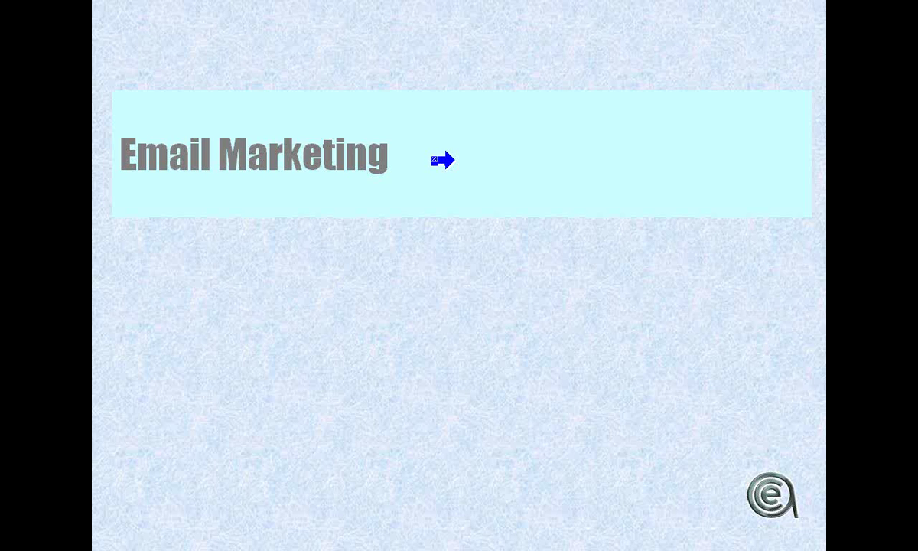
left_click(442, 160)
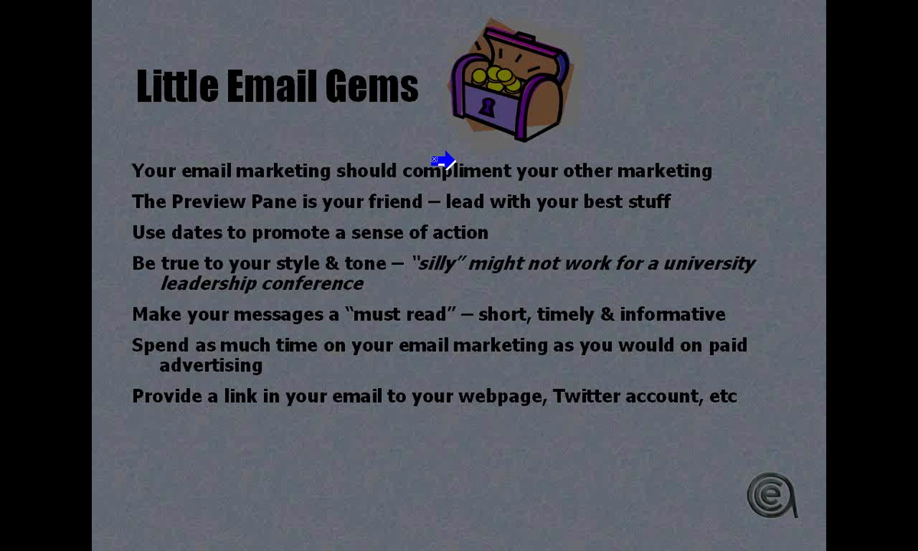